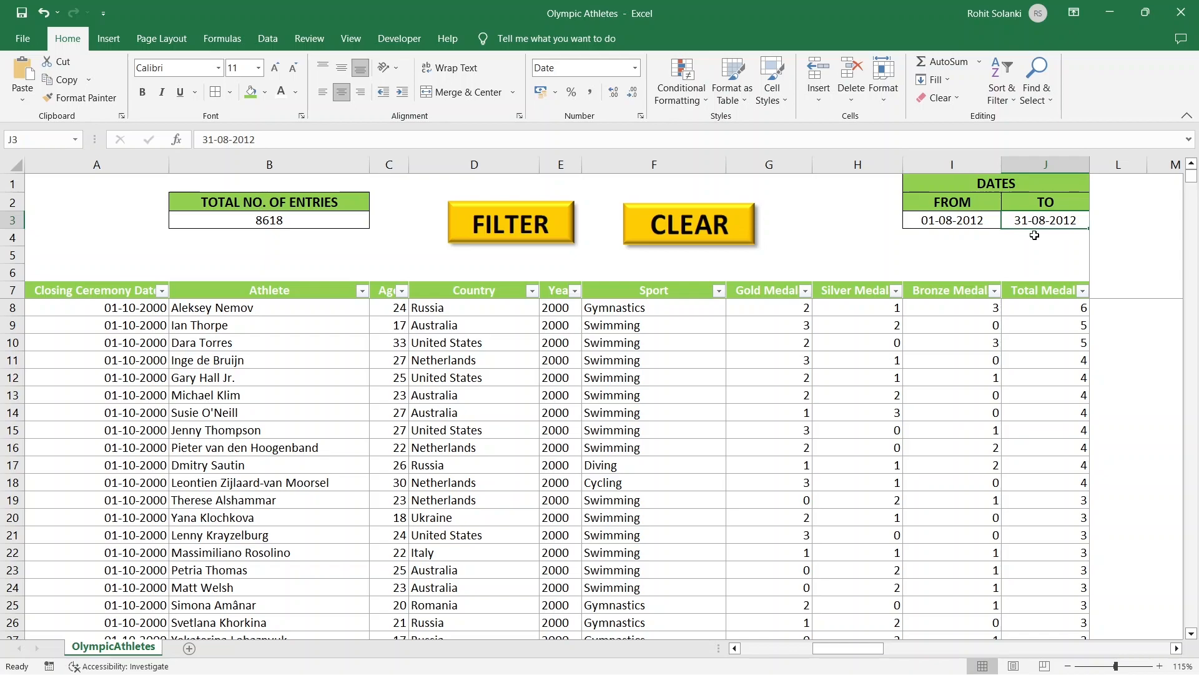
Filter the table by closing ceremony date from 01-08-2012 to 31-08-2012 and inspect the entry count formula
{"action": "left_click", "coordinate": [982, 225]}
{"action": "left_click", "coordinate": [1052, 223]}
{"action": "left_click", "coordinate": [95, 311]}
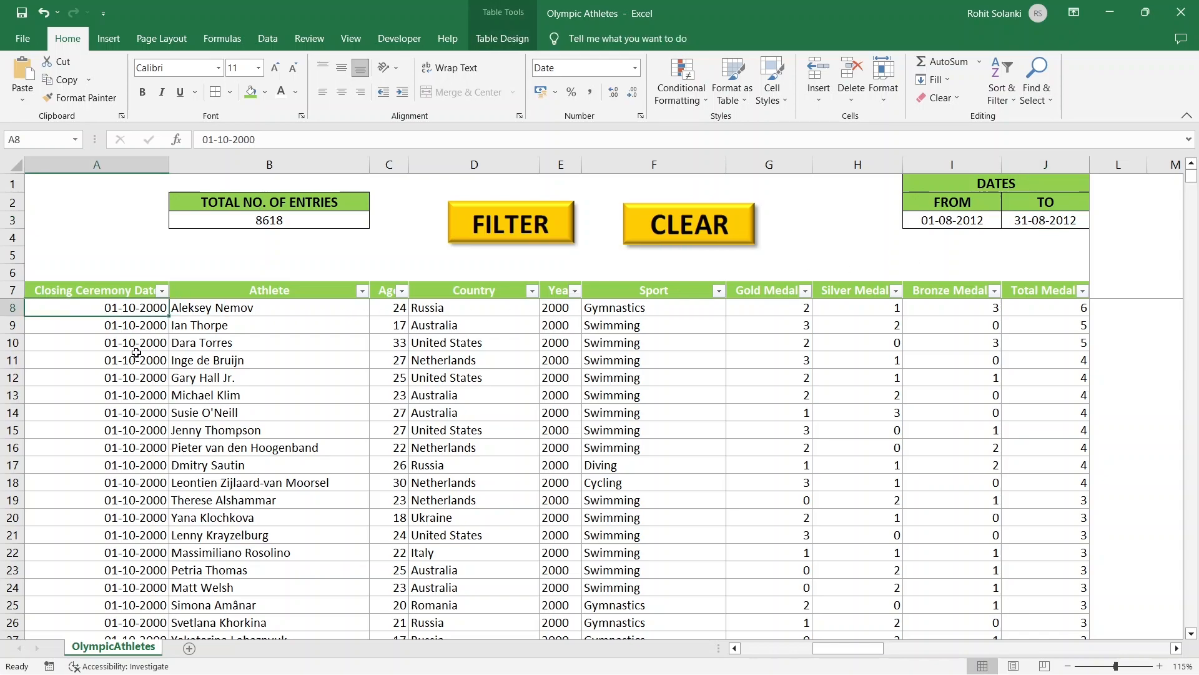
{"action": "left_click", "coordinate": [503, 235]}
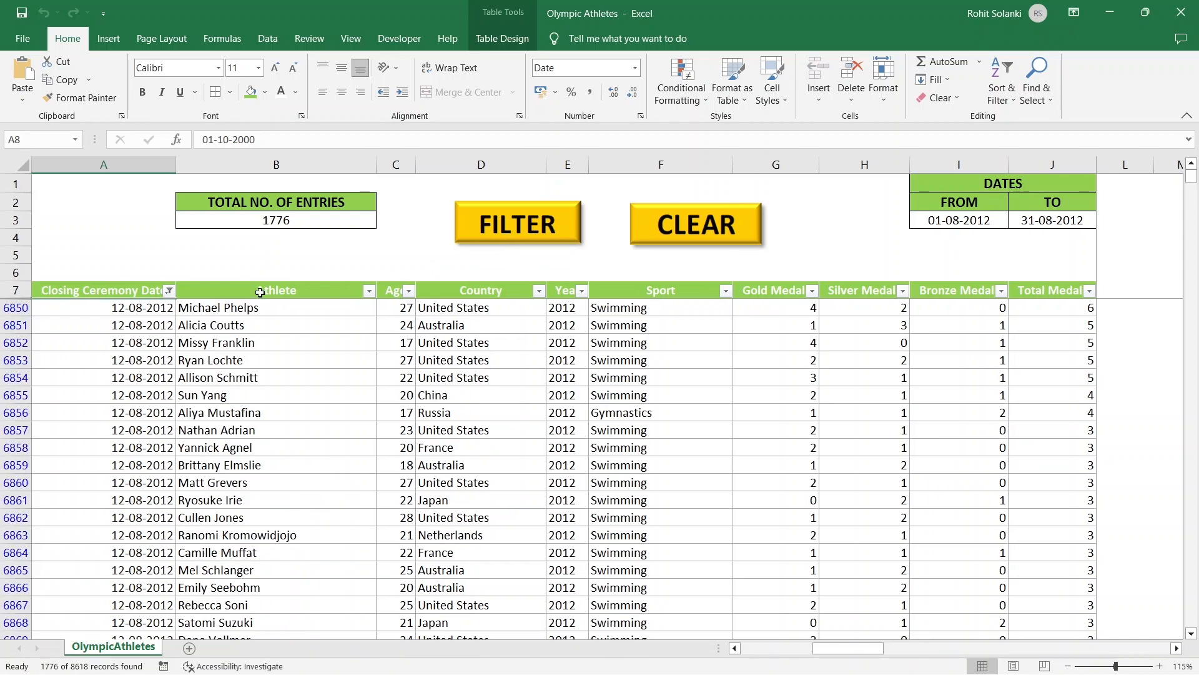
{"action": "left_click", "coordinate": [125, 310]}
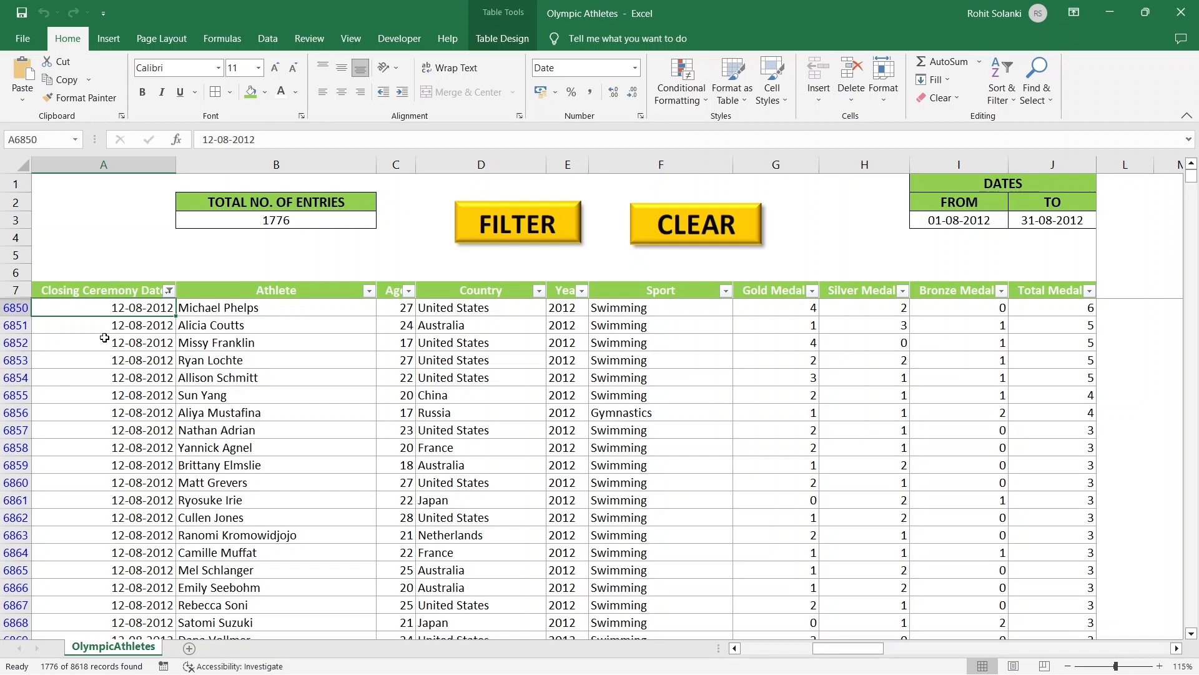
{"action": "left_click", "coordinate": [311, 223]}
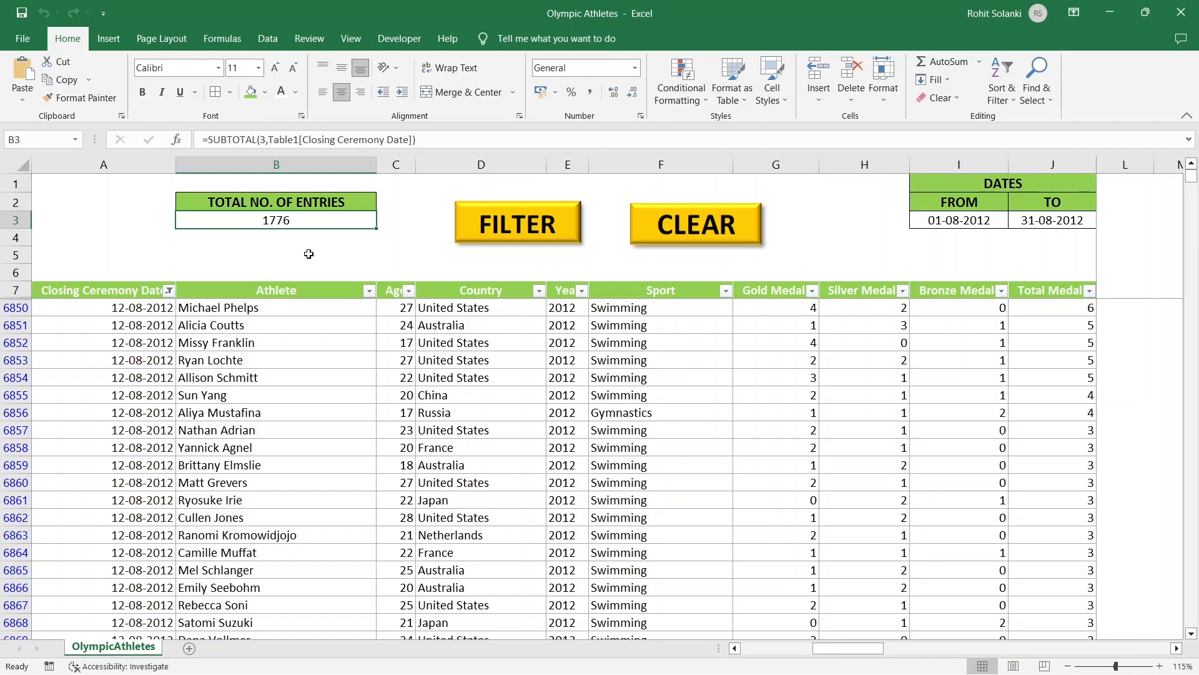
Clear the date filter, check the FROM and TO date cells and run the filter again
{"action": "left_click", "coordinate": [700, 240]}
{"action": "left_click", "coordinate": [700, 241]}
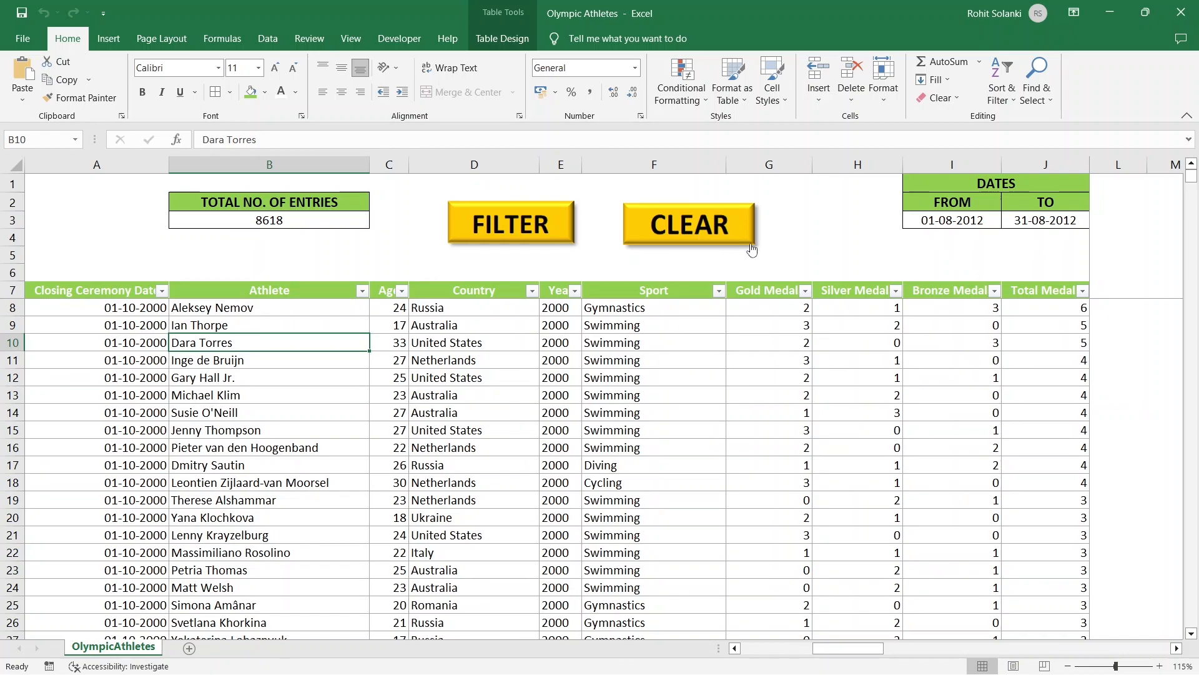
{"action": "left_click", "coordinate": [909, 224]}
{"action": "left_click", "coordinate": [1029, 225]}
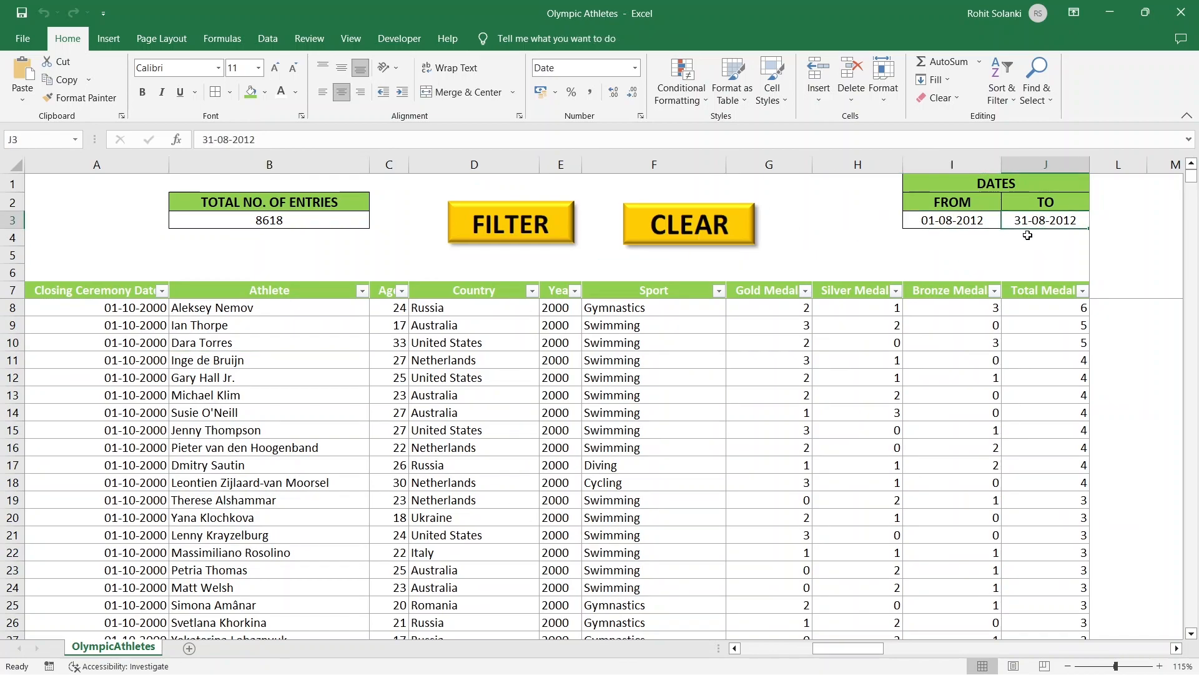
{"action": "left_click", "coordinate": [524, 244]}
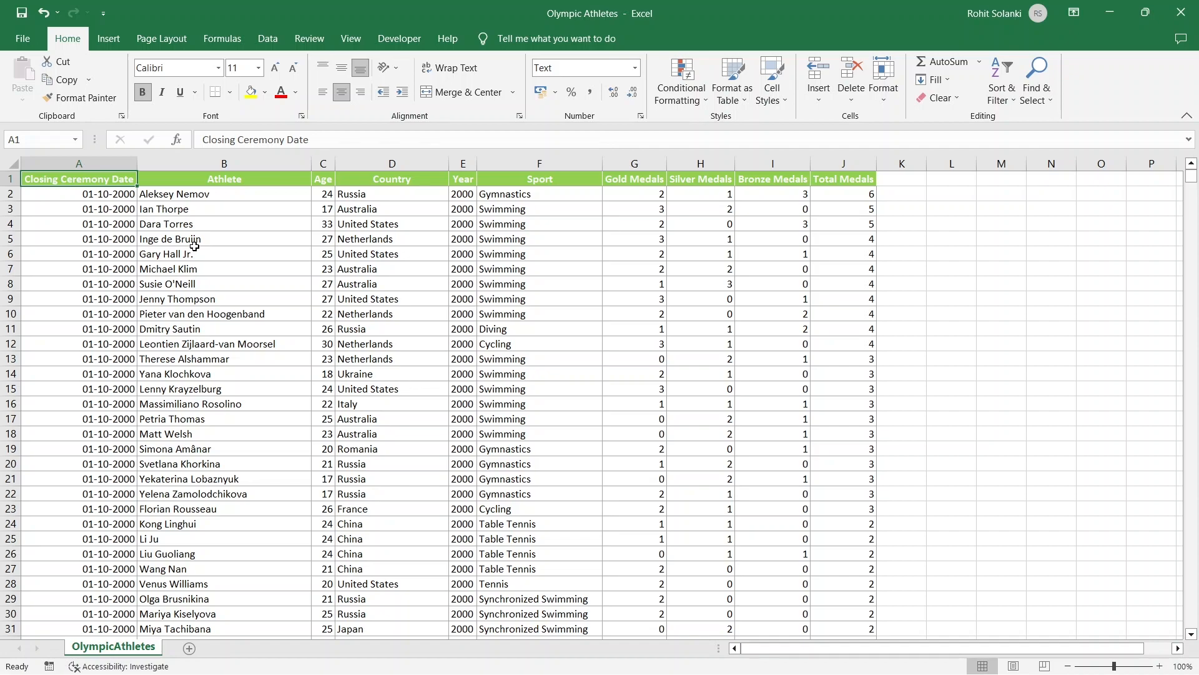
Insert six blank sheet rows above the athletes table's header row
{"action": "left_click", "coordinate": [6, 180]}
{"action": "left_click_drag", "start_coordinate": [5, 187], "coordinate": [5, 253]}
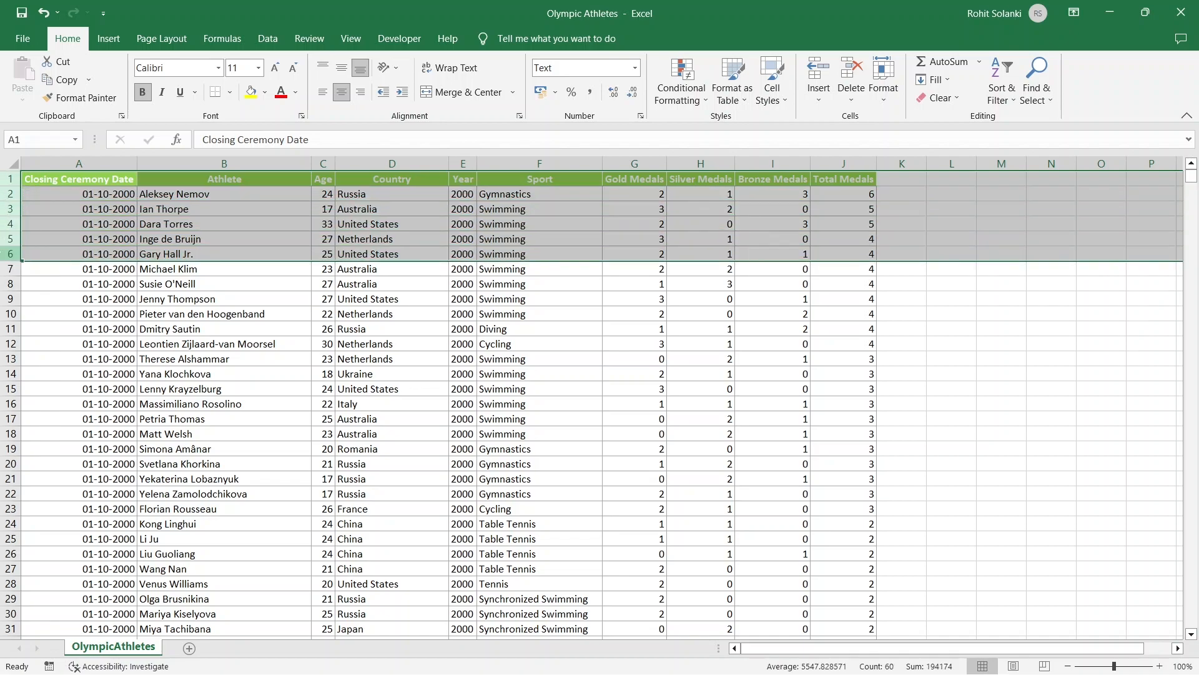
{"action": "left_click", "coordinate": [816, 91]}
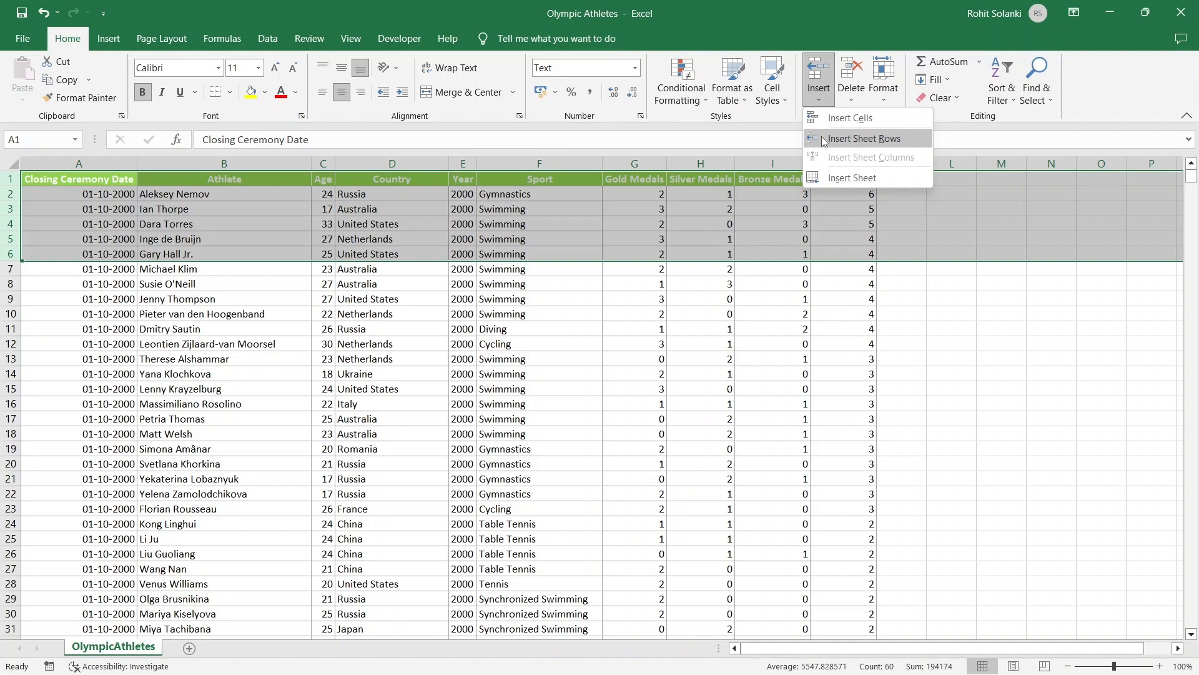
{"action": "left_click", "coordinate": [864, 138]}
{"action": "left_click", "coordinate": [553, 205]}
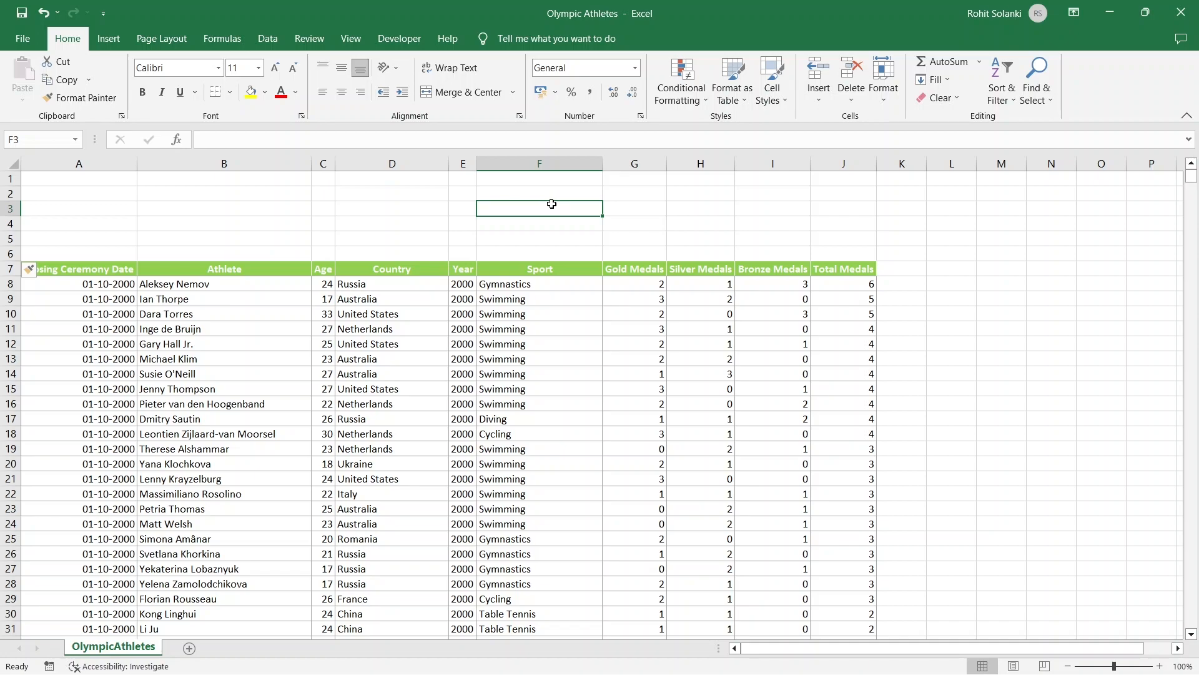
Enter the label TO in cell J2 and the label FROM in cell I2
{"action": "left_click", "coordinate": [848, 274]}
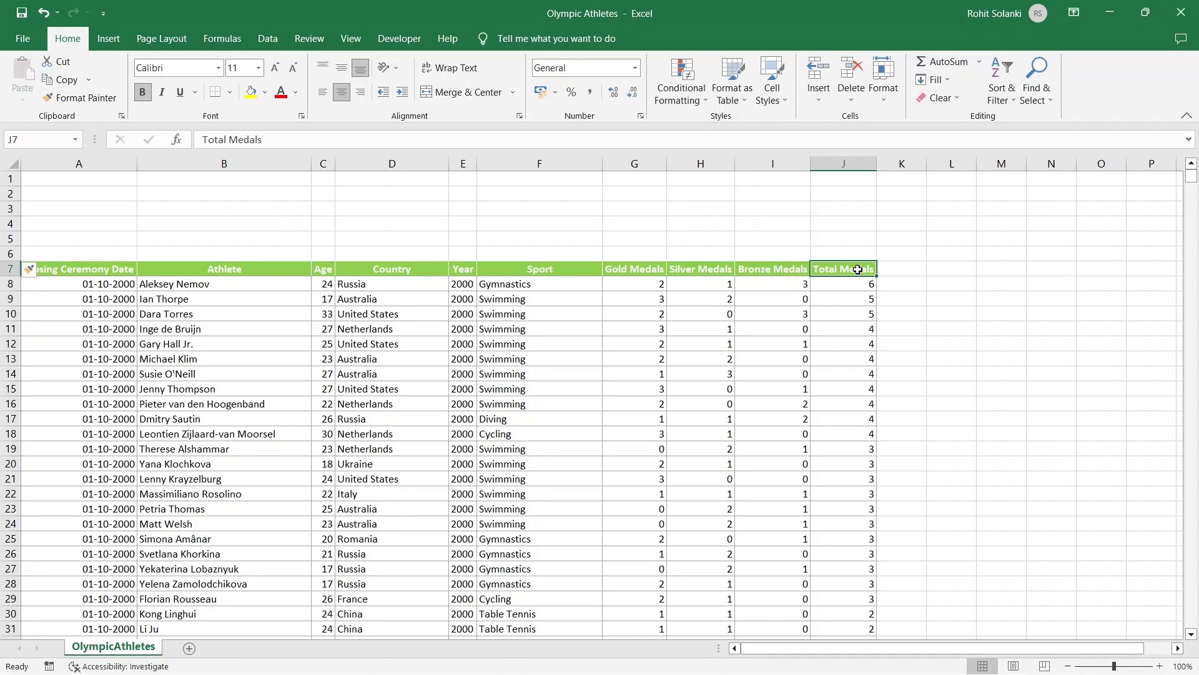
{"action": "left_click", "coordinate": [865, 193]}
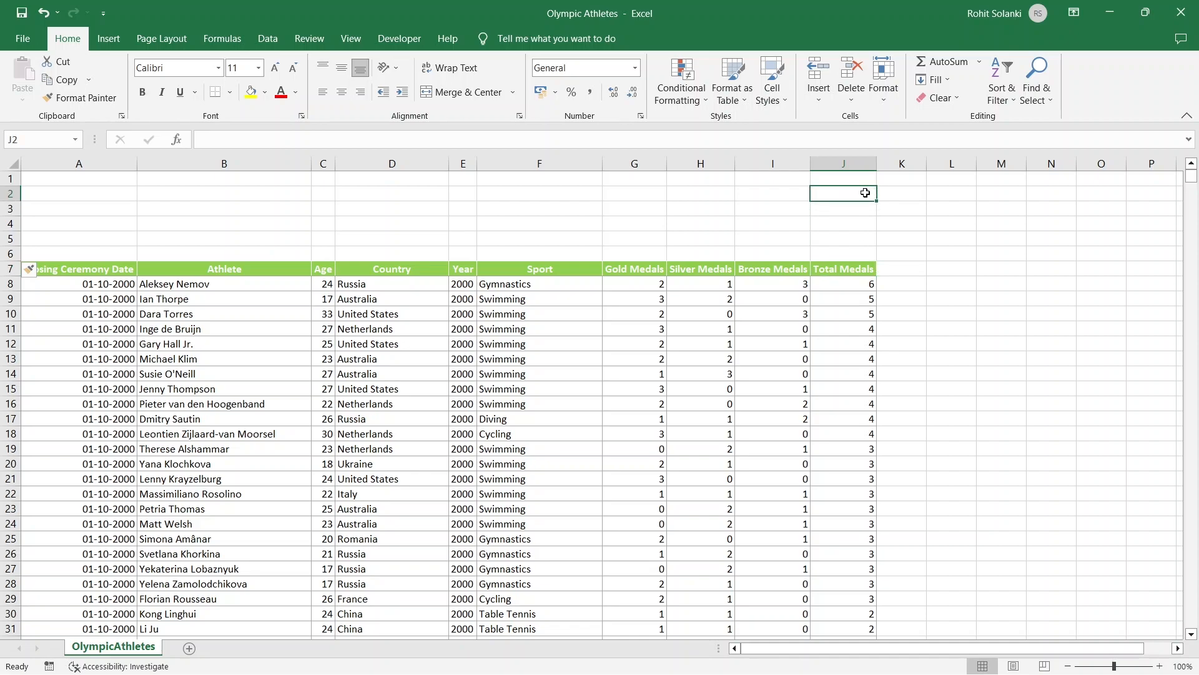
{"action": "type", "text": "TO"}
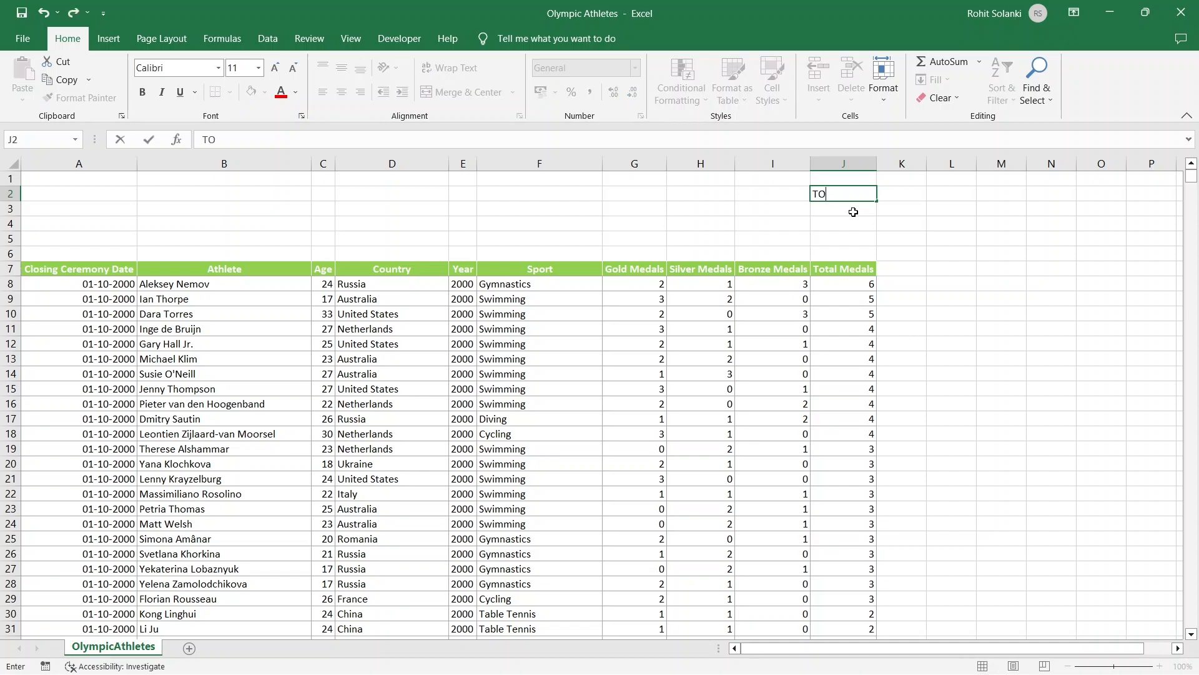
{"action": "key", "text": "Left"}
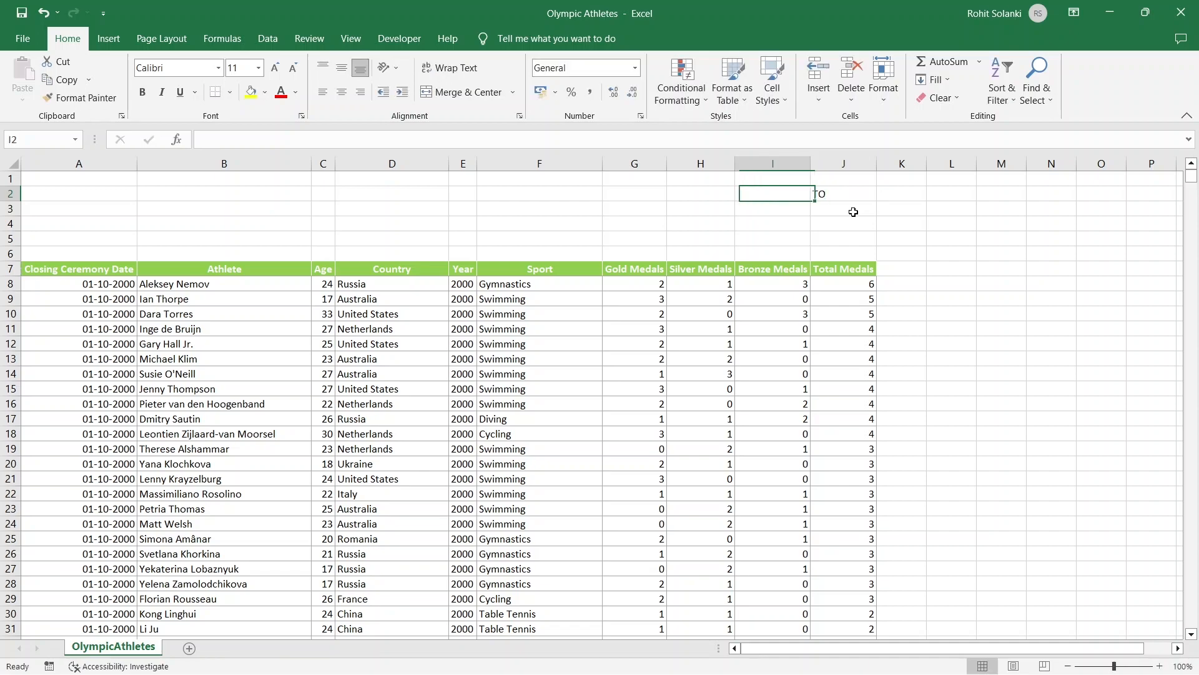
{"action": "type", "text": "FROM"}
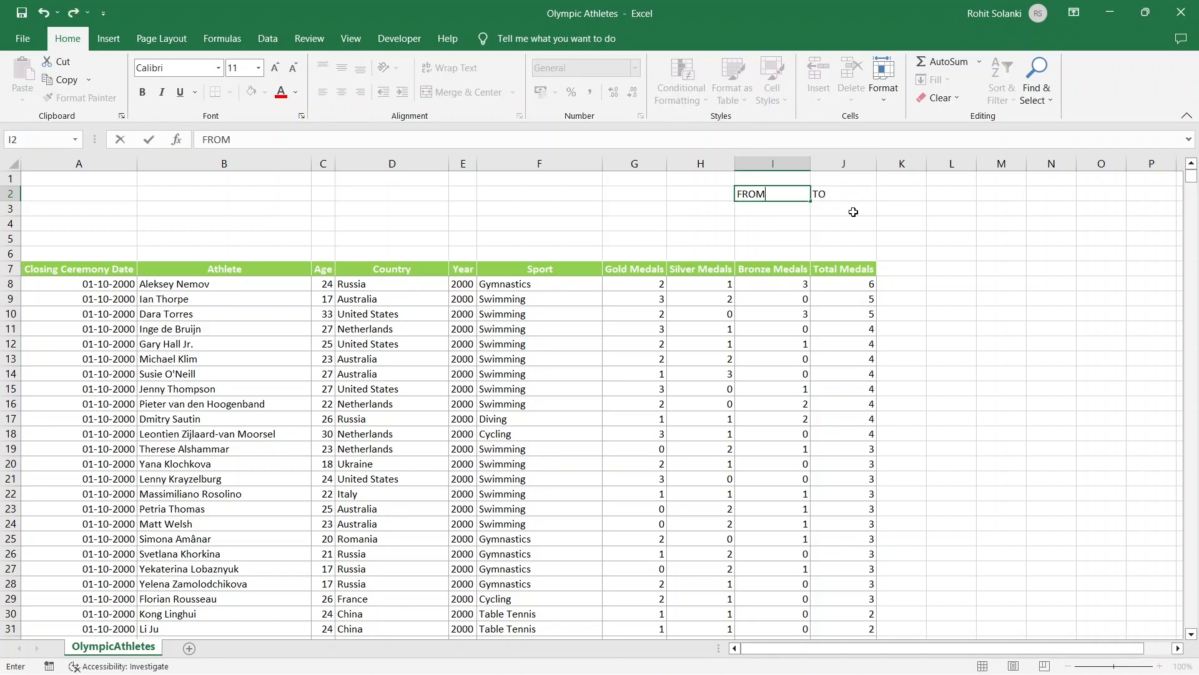
{"action": "key", "text": "Up"}
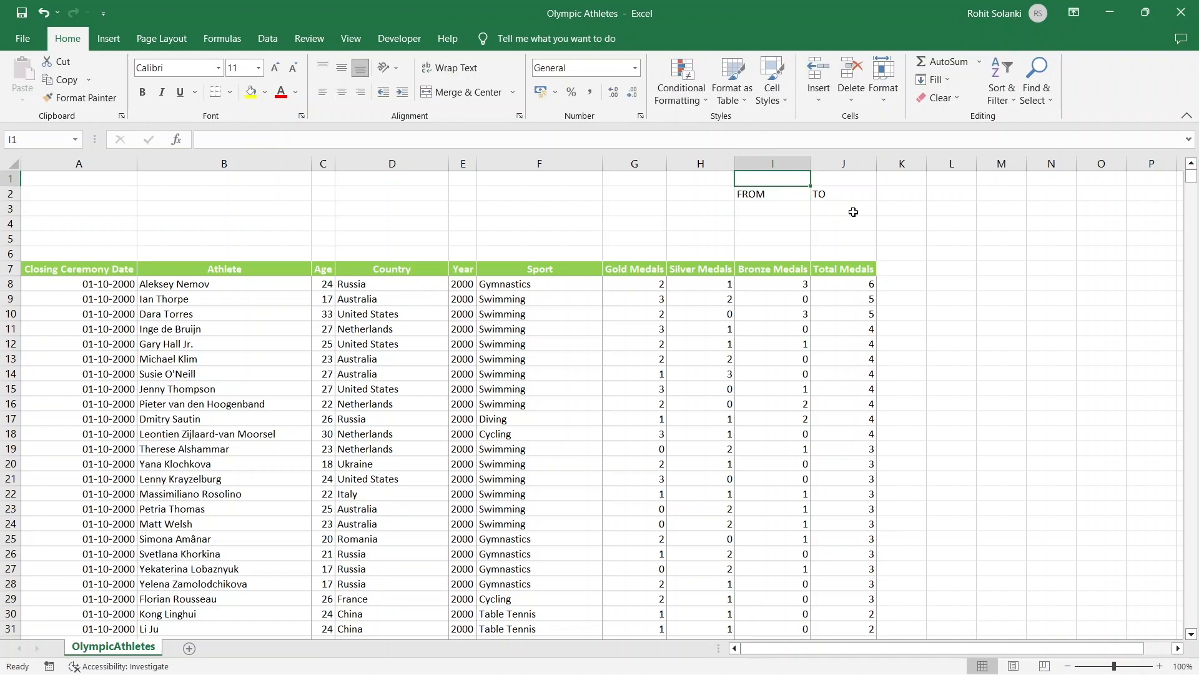
Merge and center cells I1:J1 and enter the heading DATES in the merged cell
{"action": "mouse_move", "coordinate": [778, 175]}
{"action": "left_mouse_down"}
{"action": "mouse_move", "coordinate": [861, 179]}
{"action": "mouse_move", "coordinate": [846, 177]}
{"action": "left_mouse_up"}
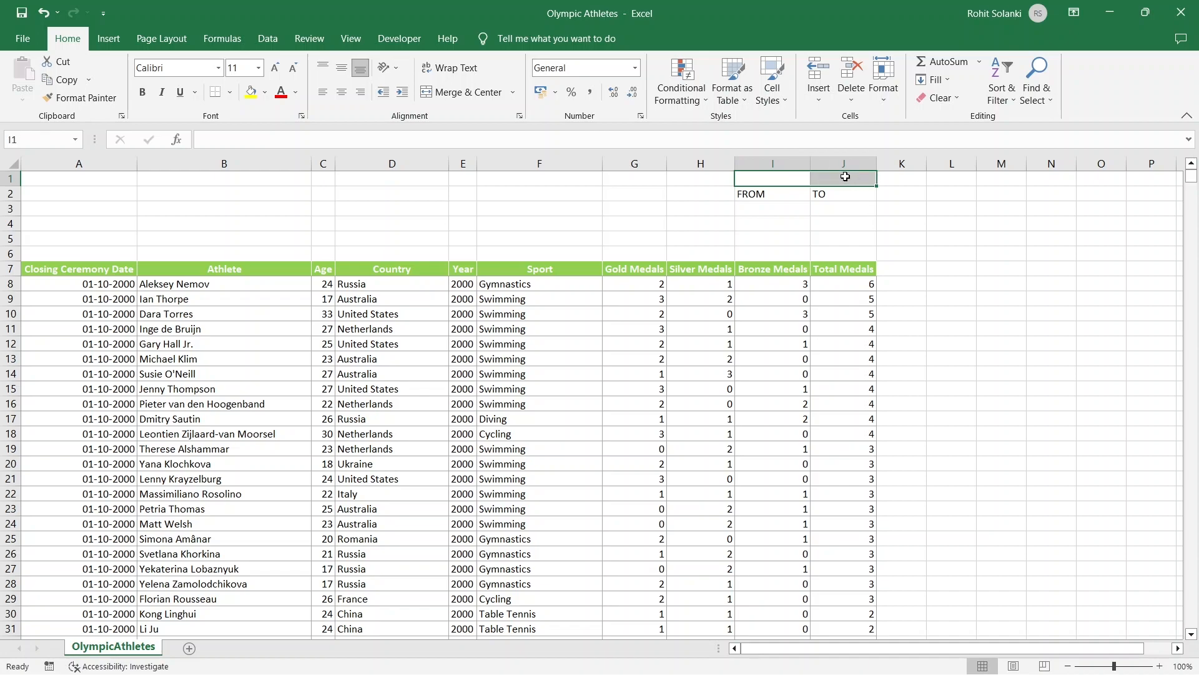
{"action": "left_click", "coordinate": [481, 95]}
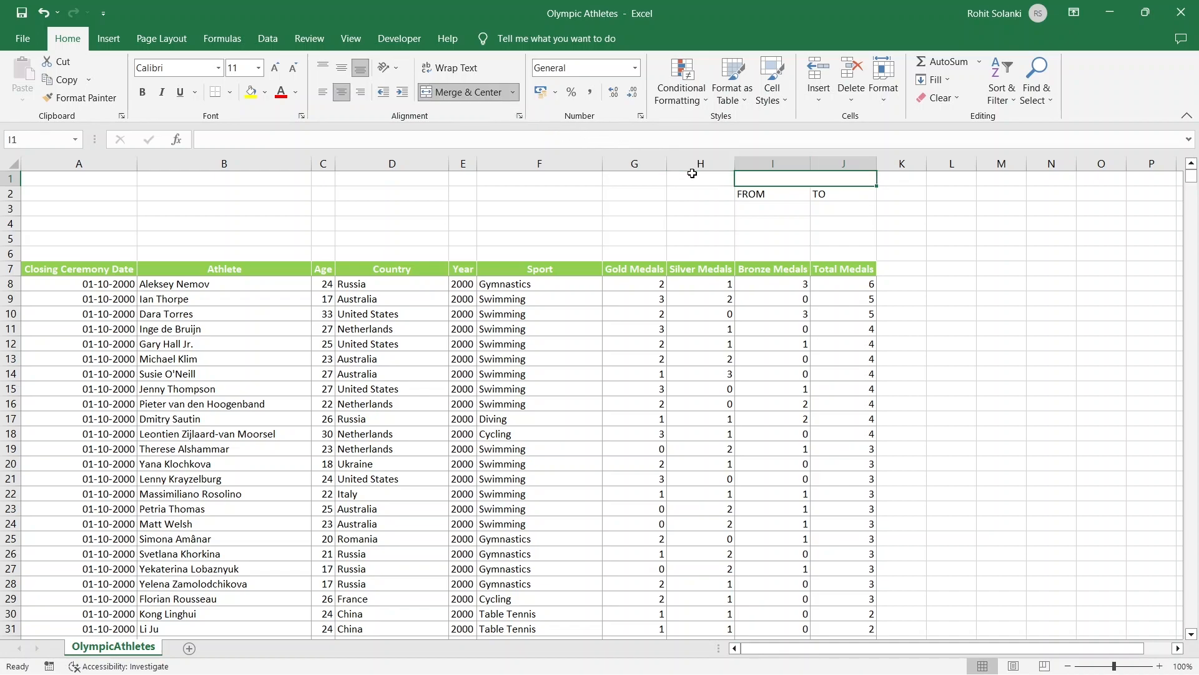
{"action": "type", "text": "DATES"}
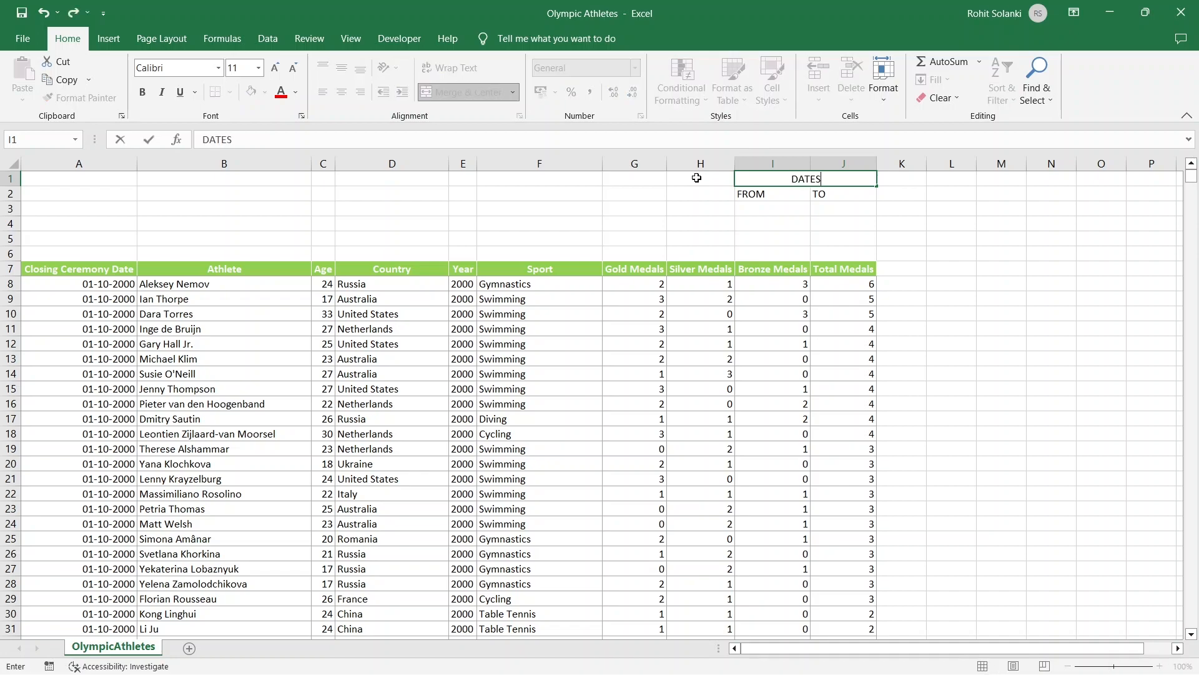
{"action": "key", "text": "Return"}
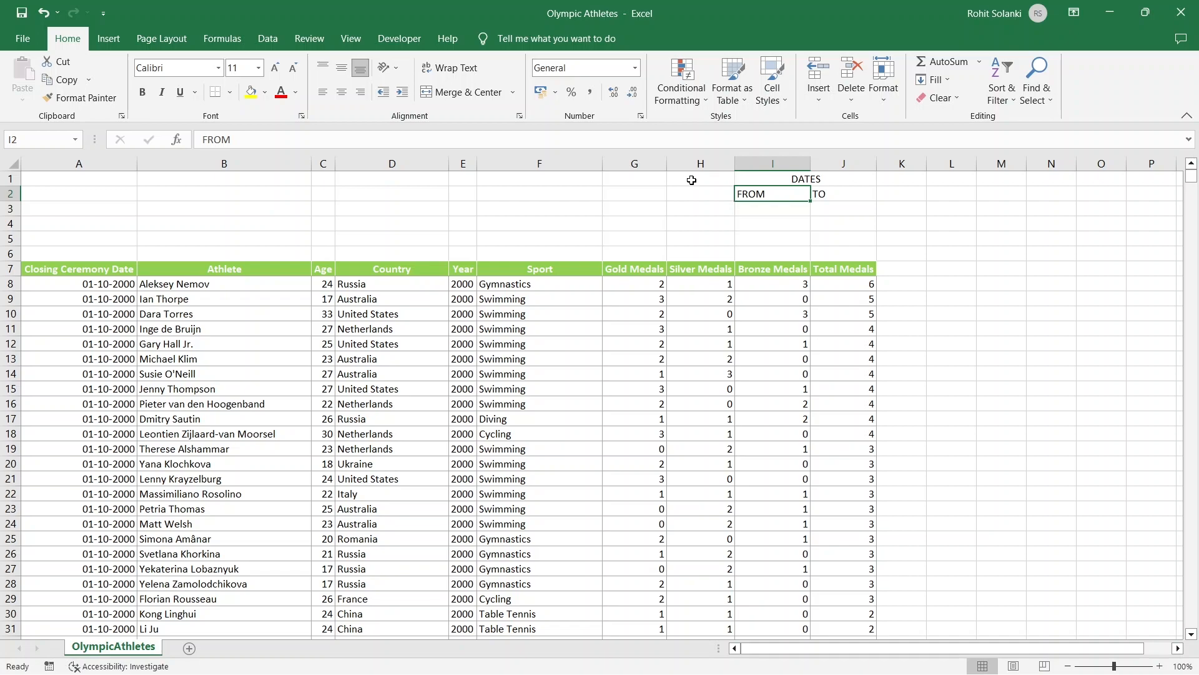
Enter the label FILTER in cell P2 and the label CLEAR in cell P4
{"action": "left_click", "coordinate": [1142, 196]}
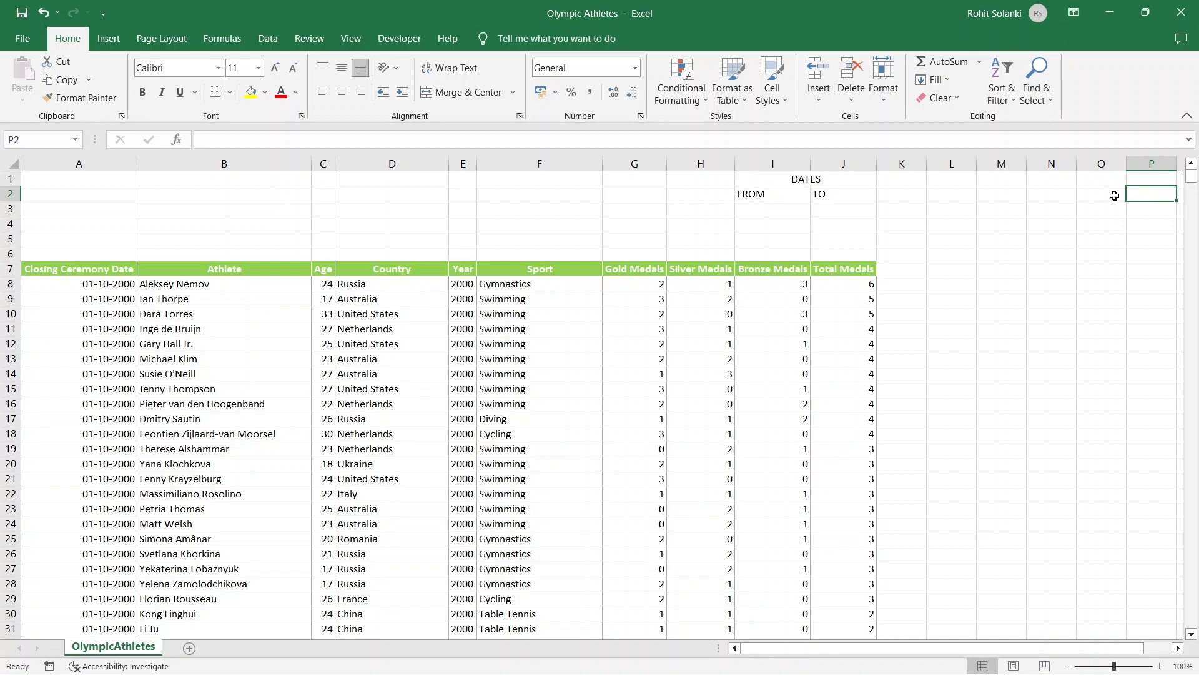
{"action": "type", "text": "FILTER"}
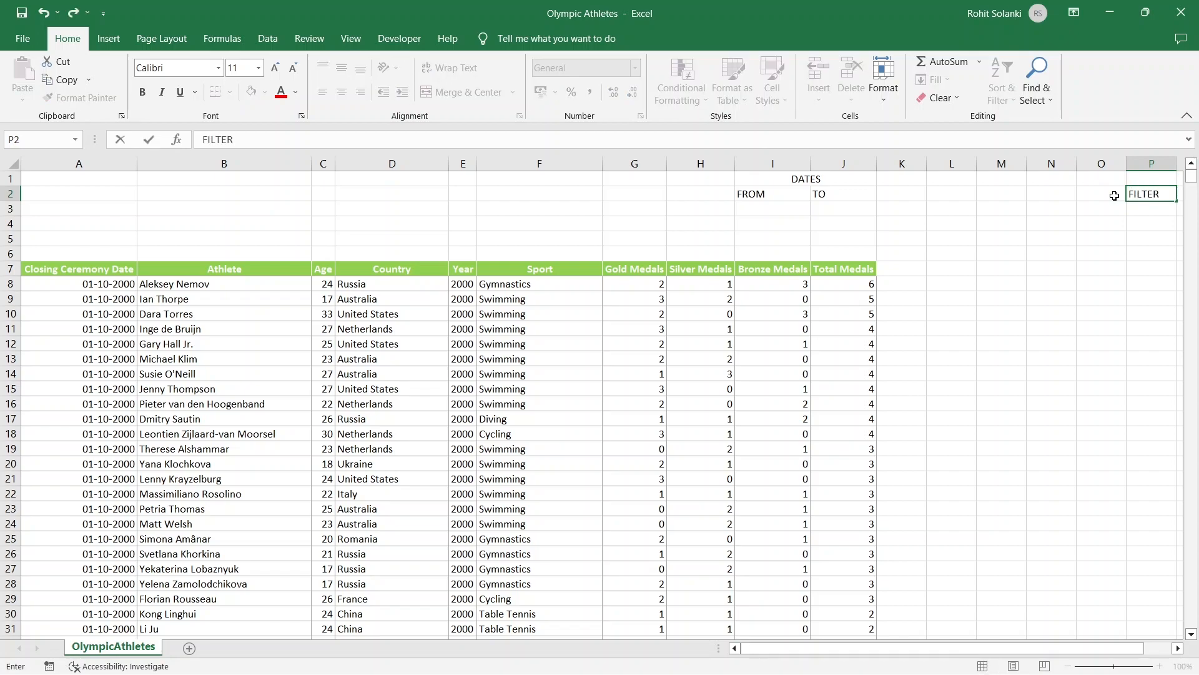
{"action": "key", "text": "Return"}
{"action": "key", "text": "Return"}
{"action": "type", "text": "CLEAR"}
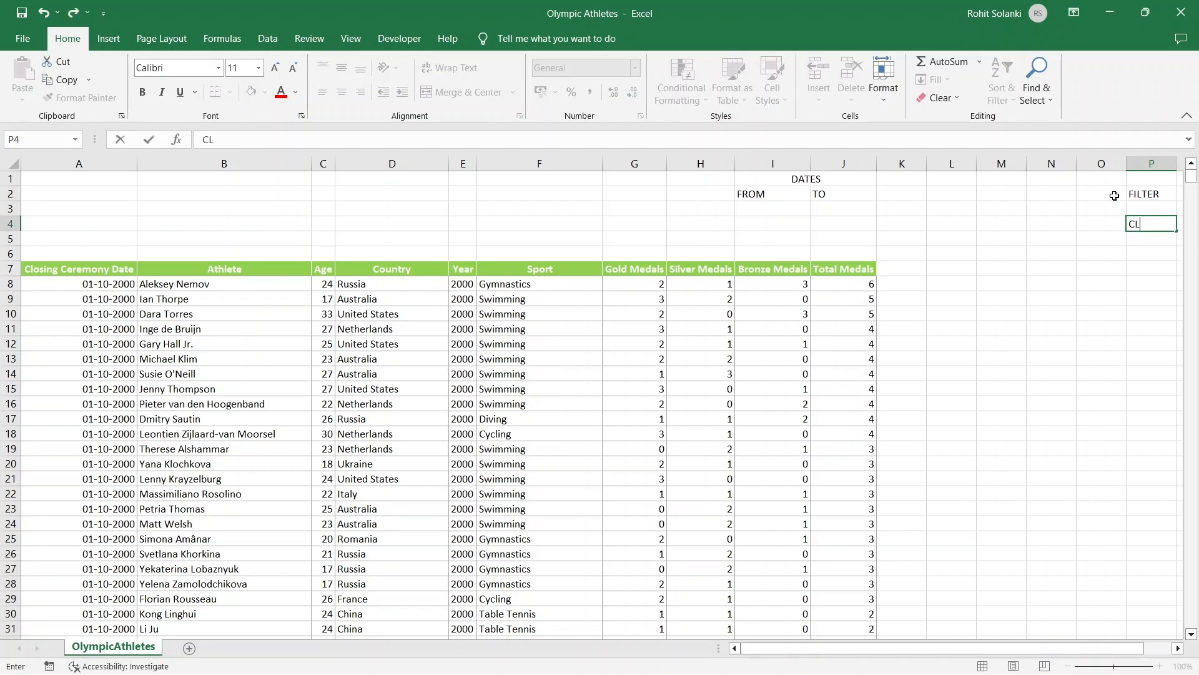
{"action": "key", "text": "Return"}
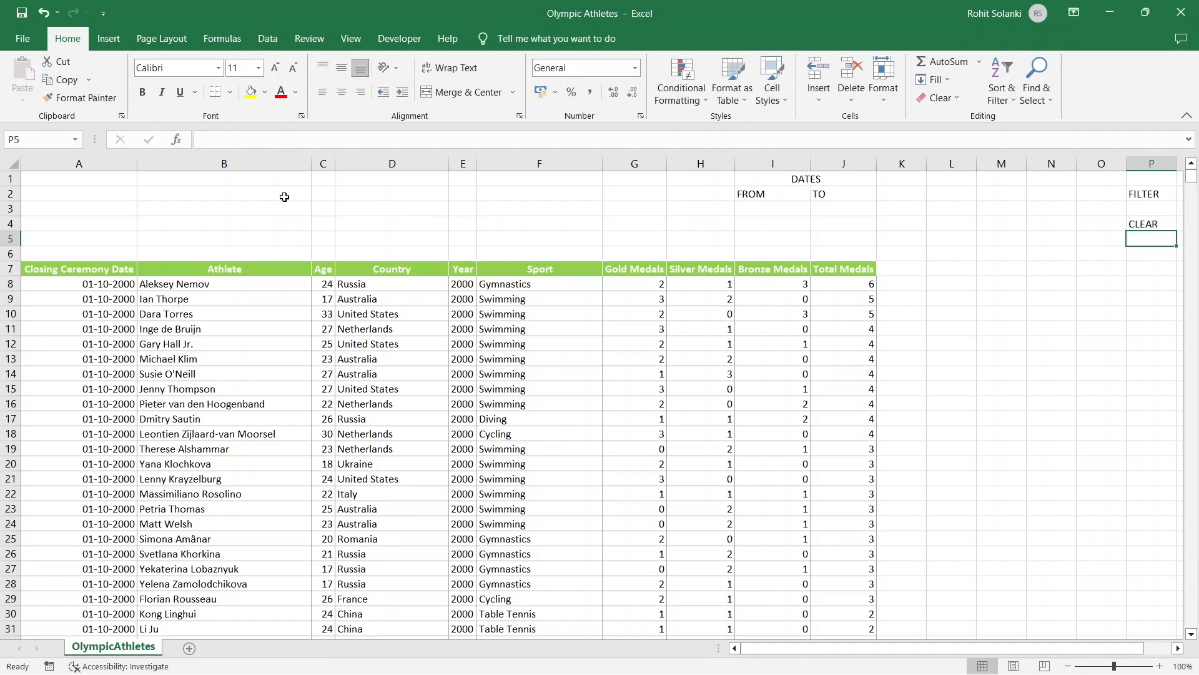
Enter the label TOTAL NO. OF ENTRIES in cell B2
{"action": "left_click", "coordinate": [284, 197]}
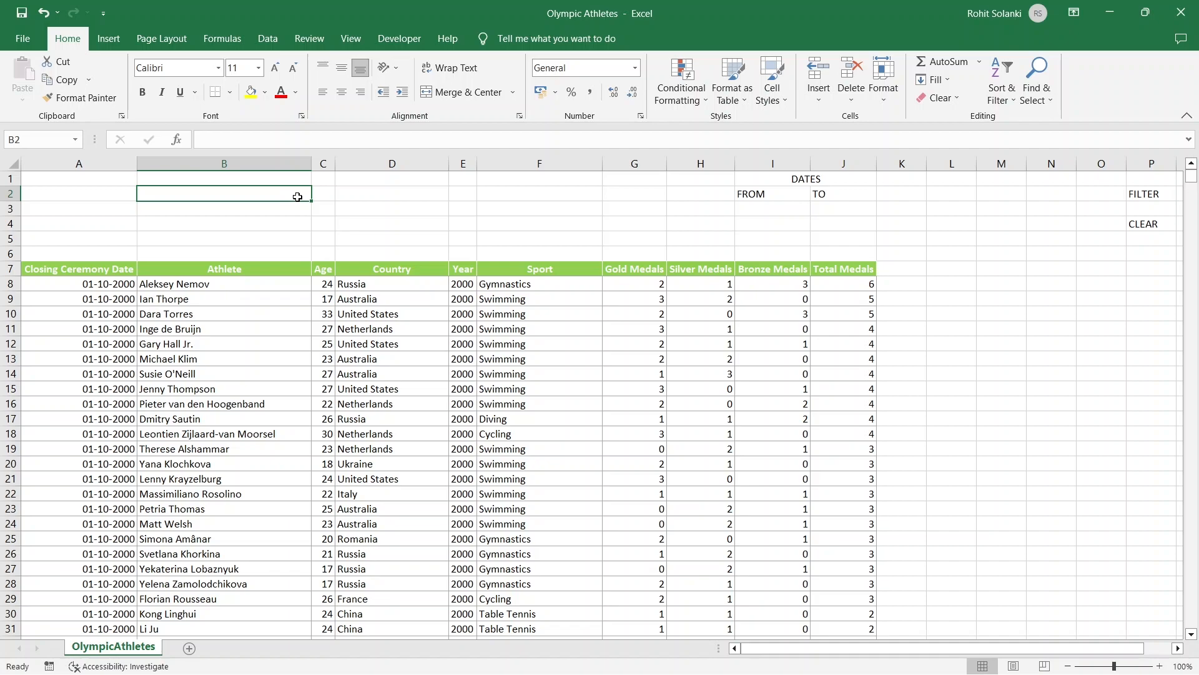
{"action": "type", "text": "TOTAL"}
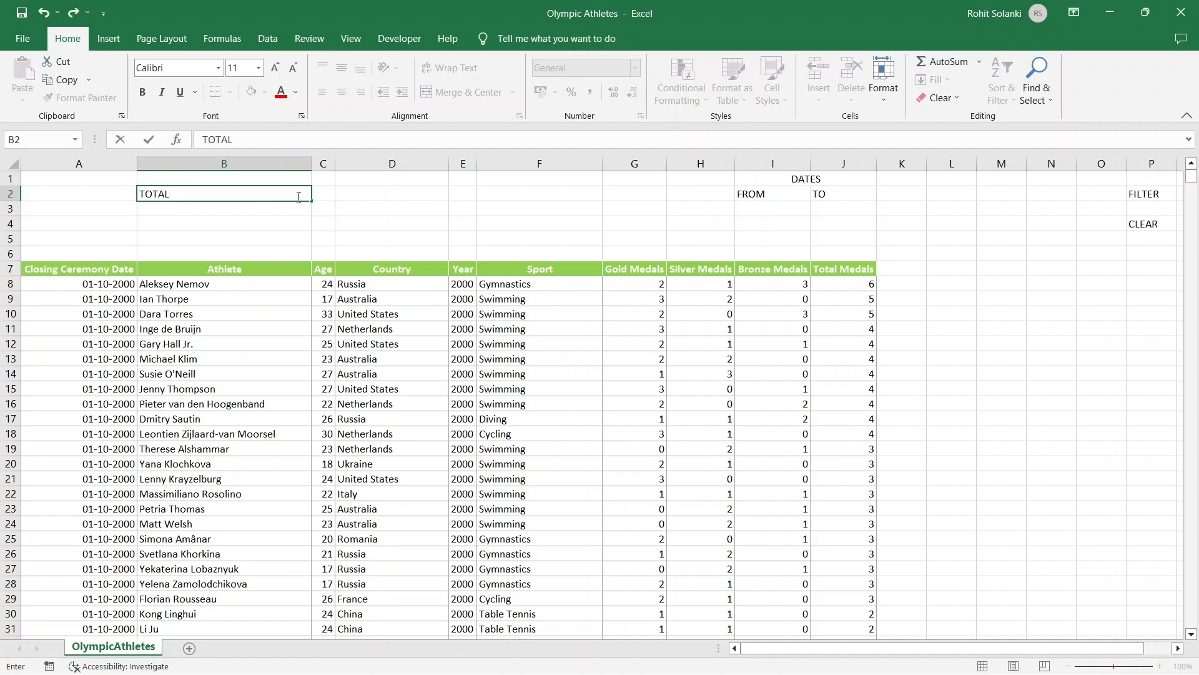
{"action": "type", "text": " NO. OF ENTRIES"}
{"action": "key", "text": "Return"}
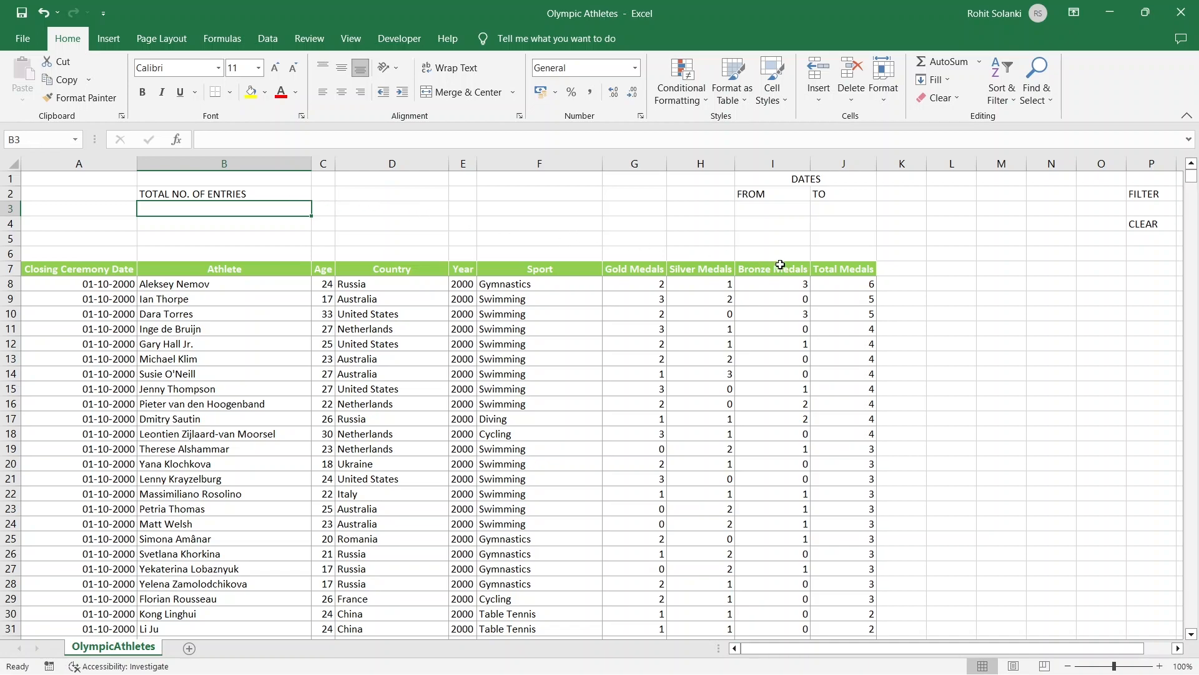
Start an AND formula in cell L8 with the first condition A8>=$I$3, using an absolute reference to the FROM date cell
{"action": "left_click", "coordinate": [949, 286]}
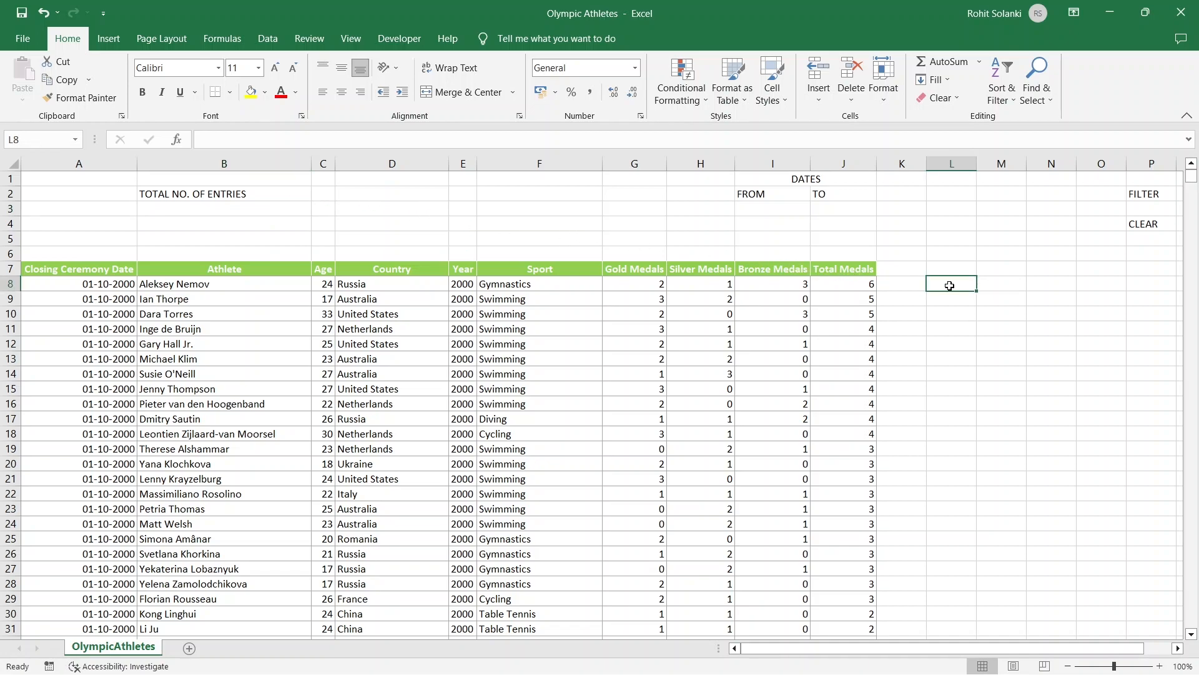
{"action": "left_click", "coordinate": [844, 288]}
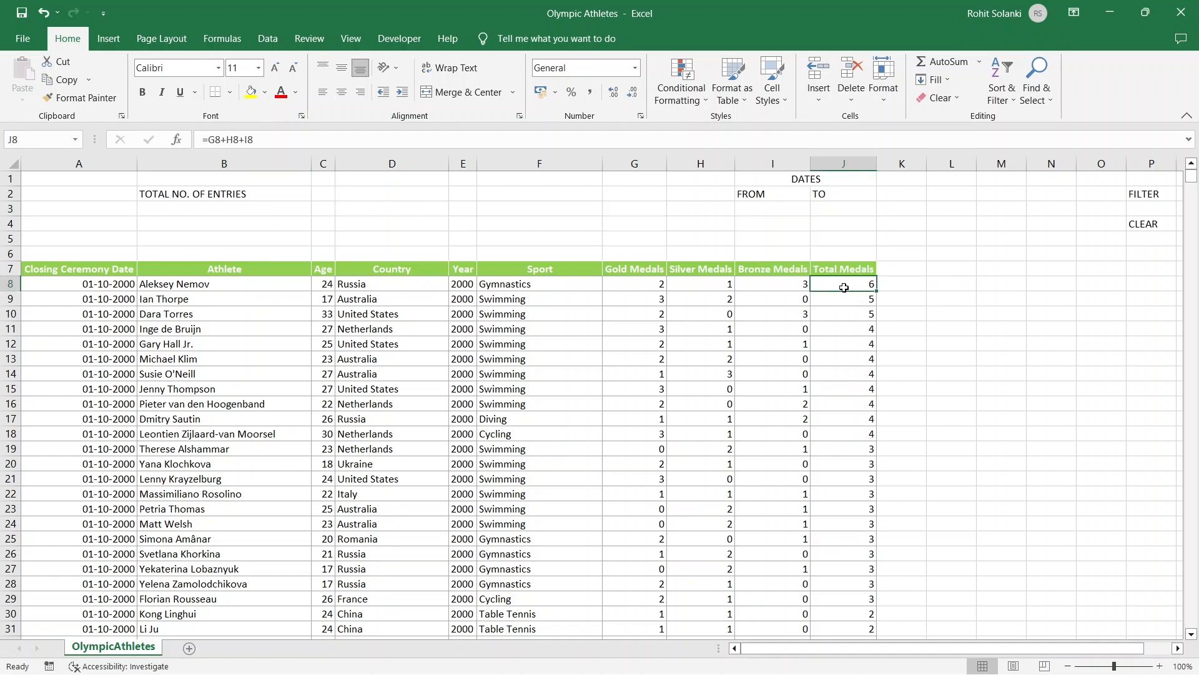
{"action": "left_click", "coordinate": [944, 287]}
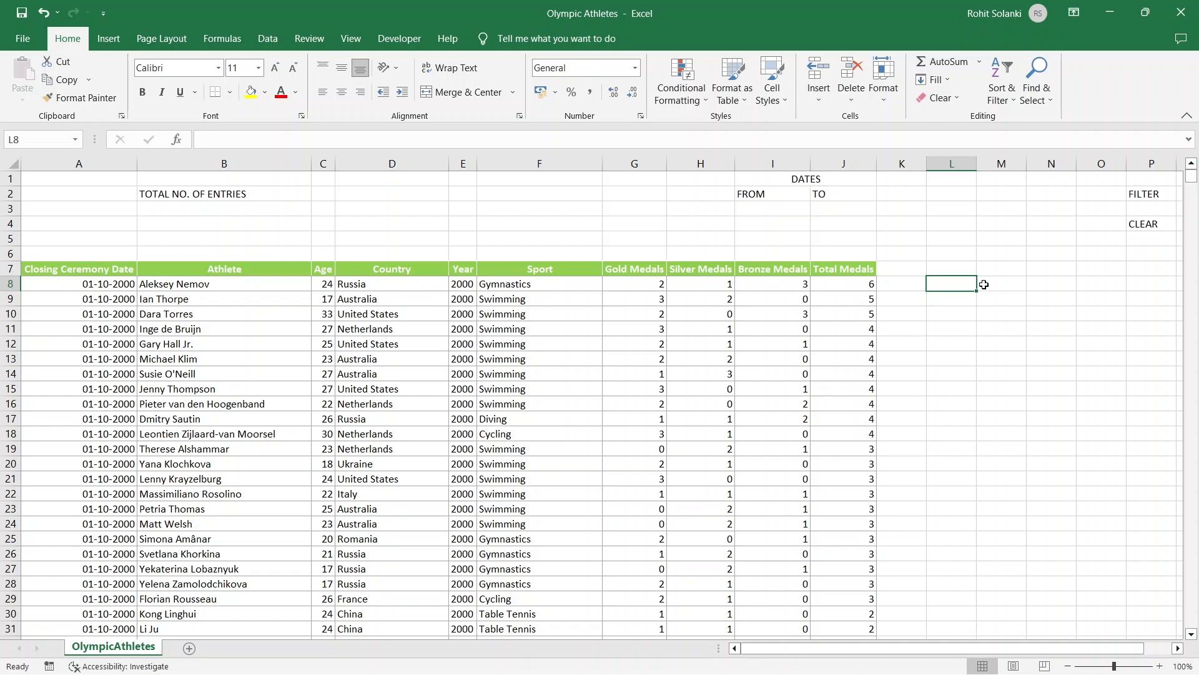
{"action": "type", "text": "=AND"}
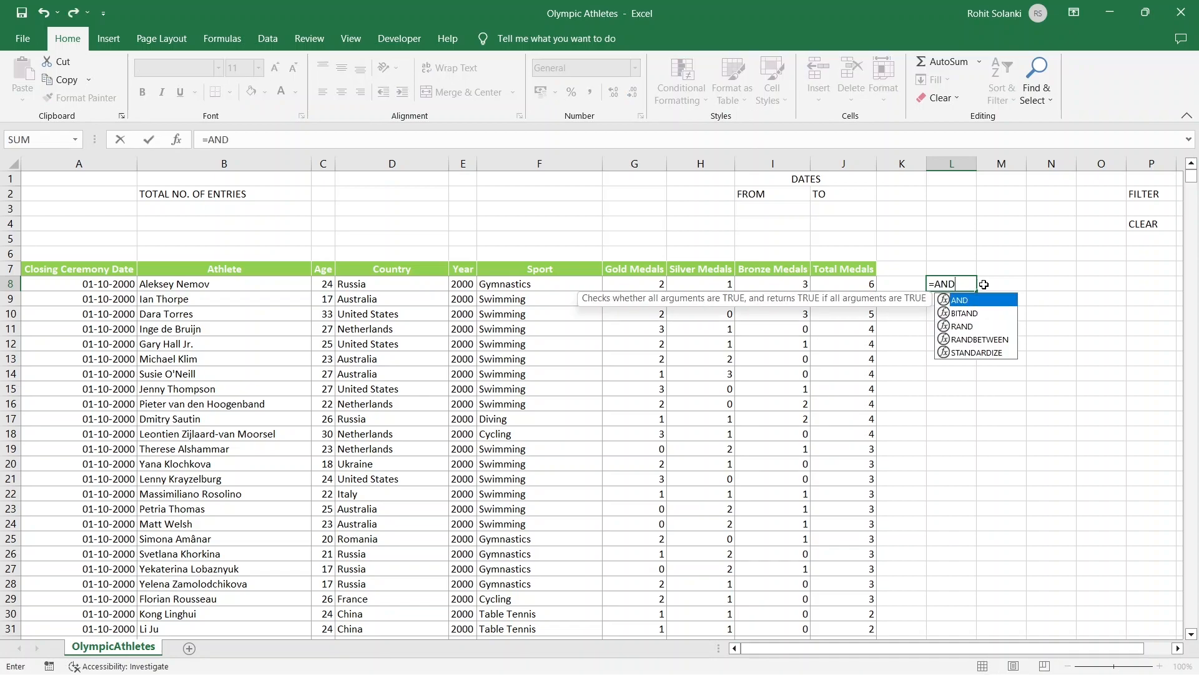
{"action": "type", "text": "("}
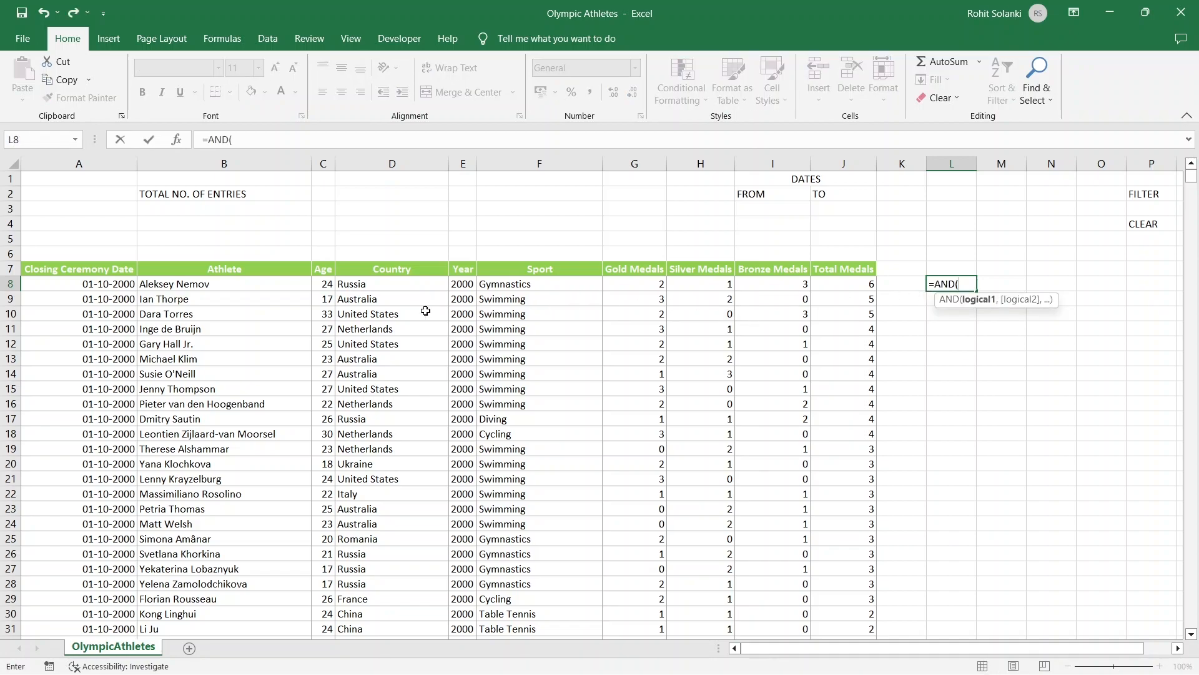
{"action": "left_click", "coordinate": [121, 288]}
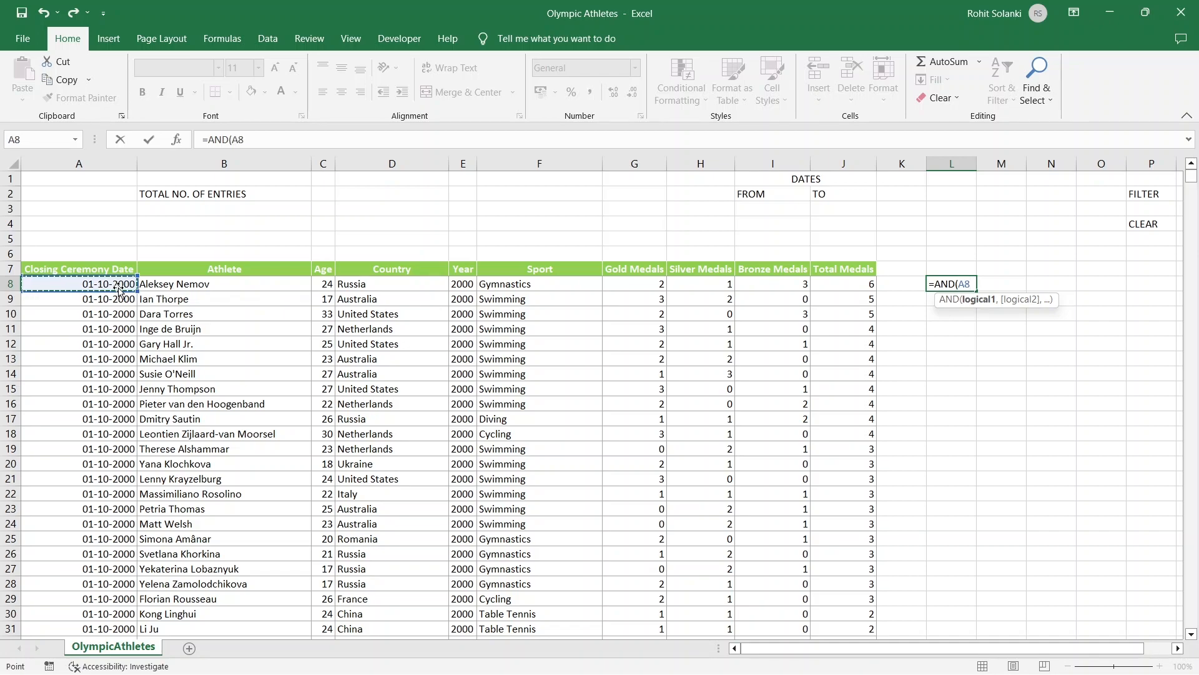
{"action": "type", "text": ">="}
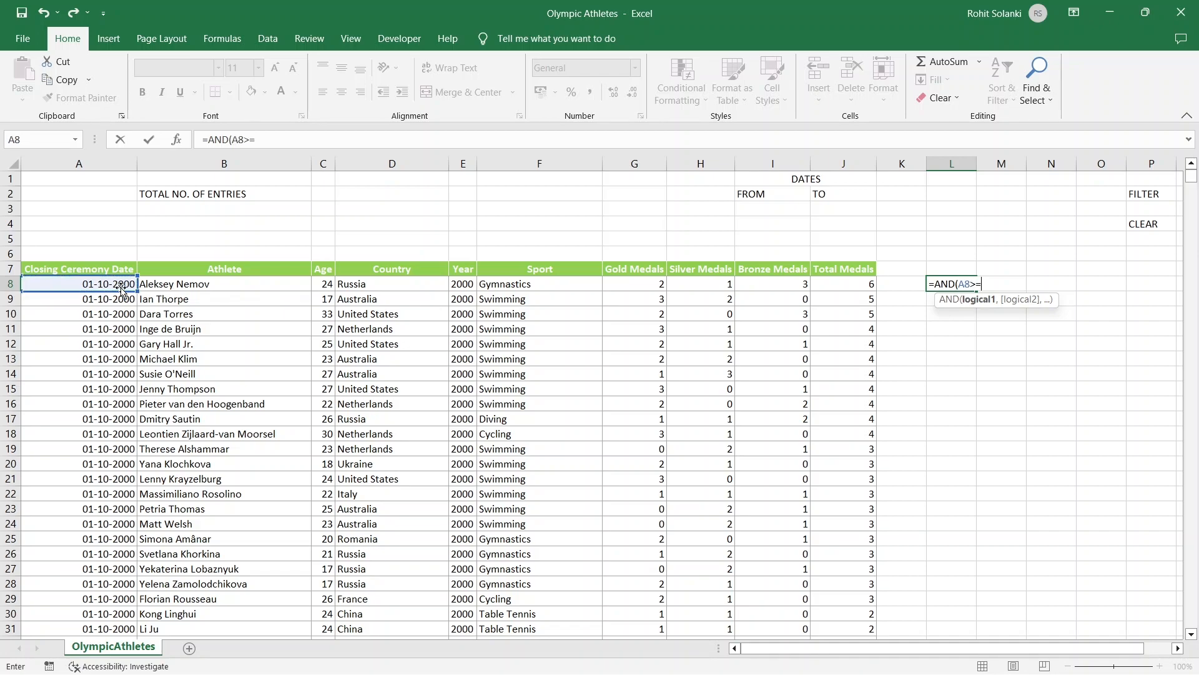
{"action": "left_click", "coordinate": [749, 208]}
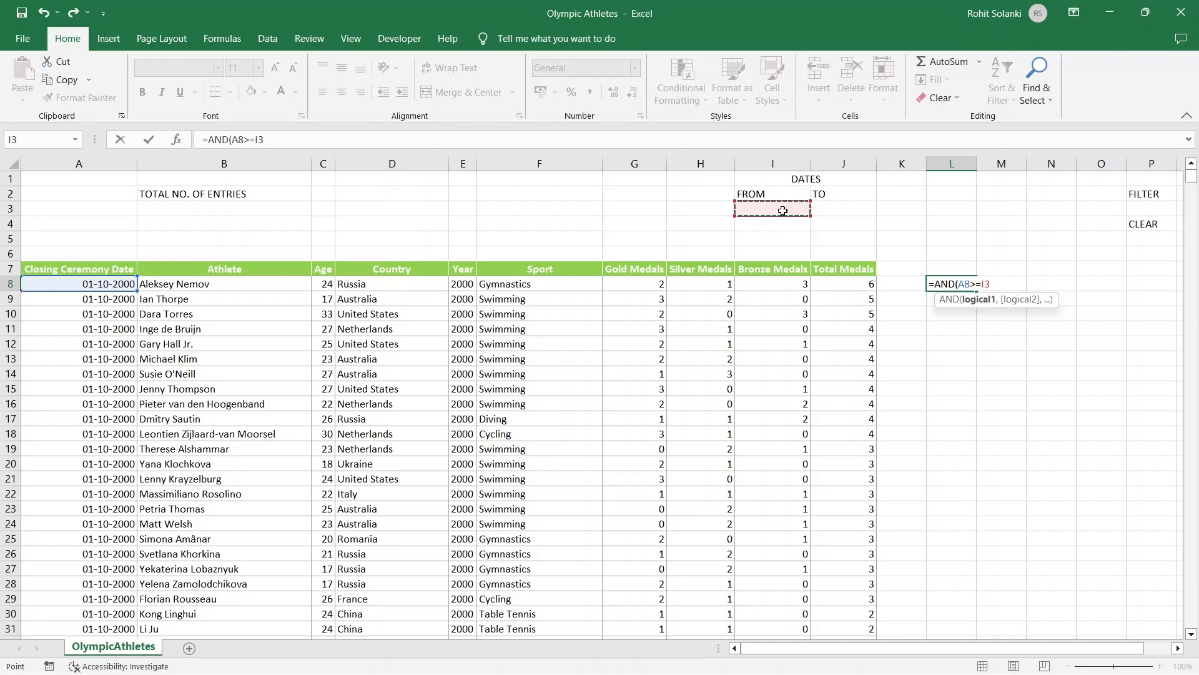
{"action": "key", "text": "F4"}
{"action": "type", "text": ","}
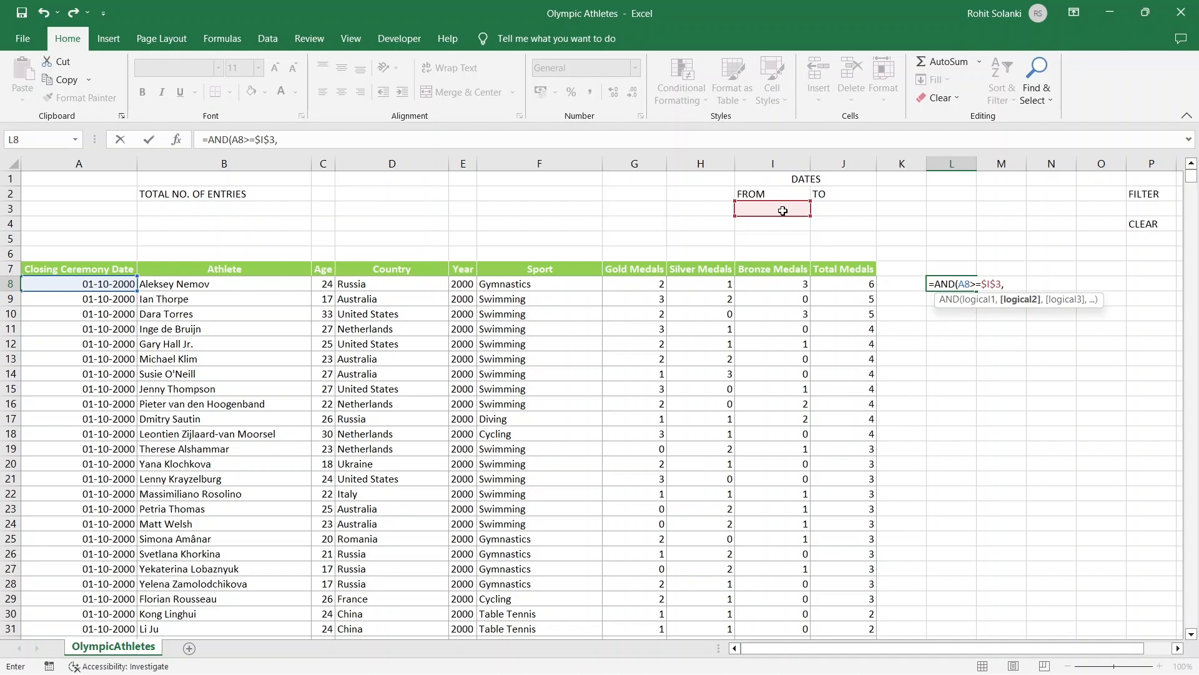
Complete the AND formula in L8 with the second condition A8<=$J$3, using an absolute reference to the TO date cell
{"action": "left_click", "coordinate": [69, 286]}
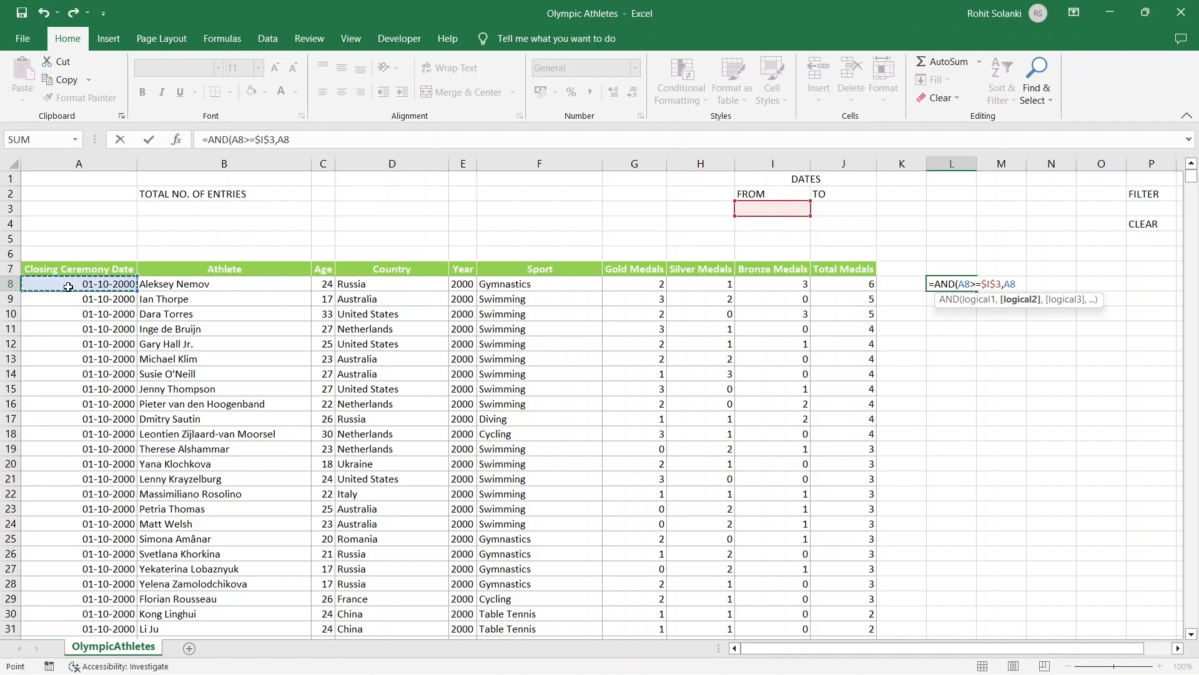
{"action": "type", "text": "<="}
{"action": "left_click", "coordinate": [834, 212]}
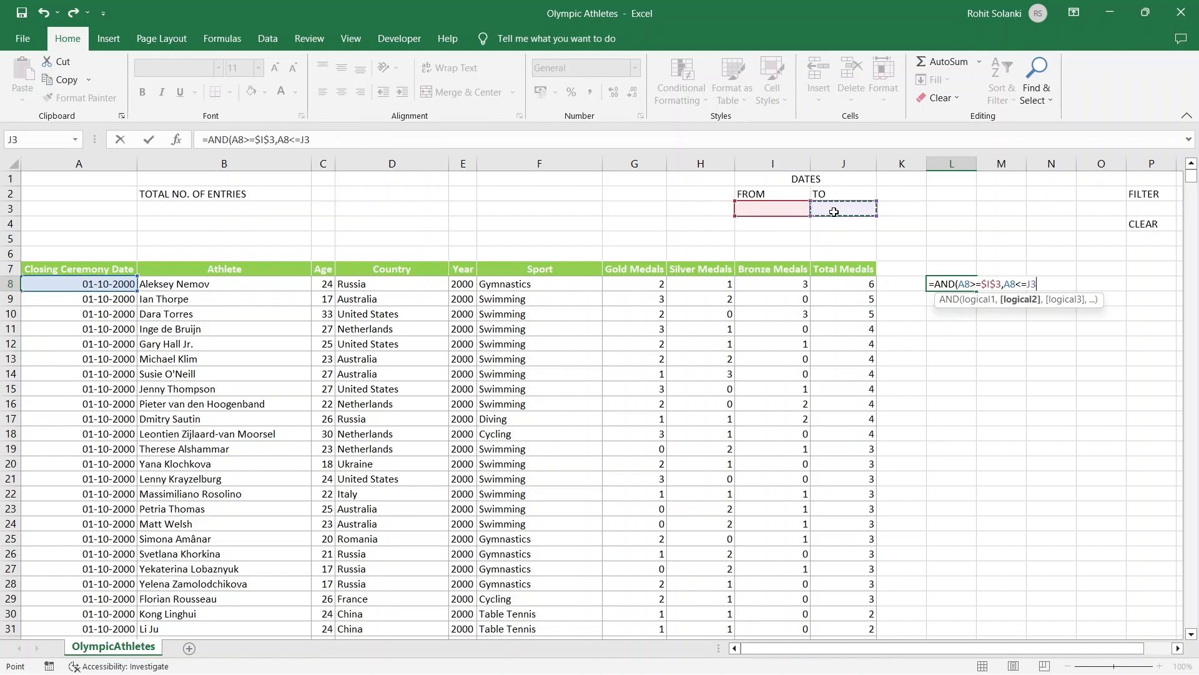
{"action": "left_click", "coordinate": [850, 194]}
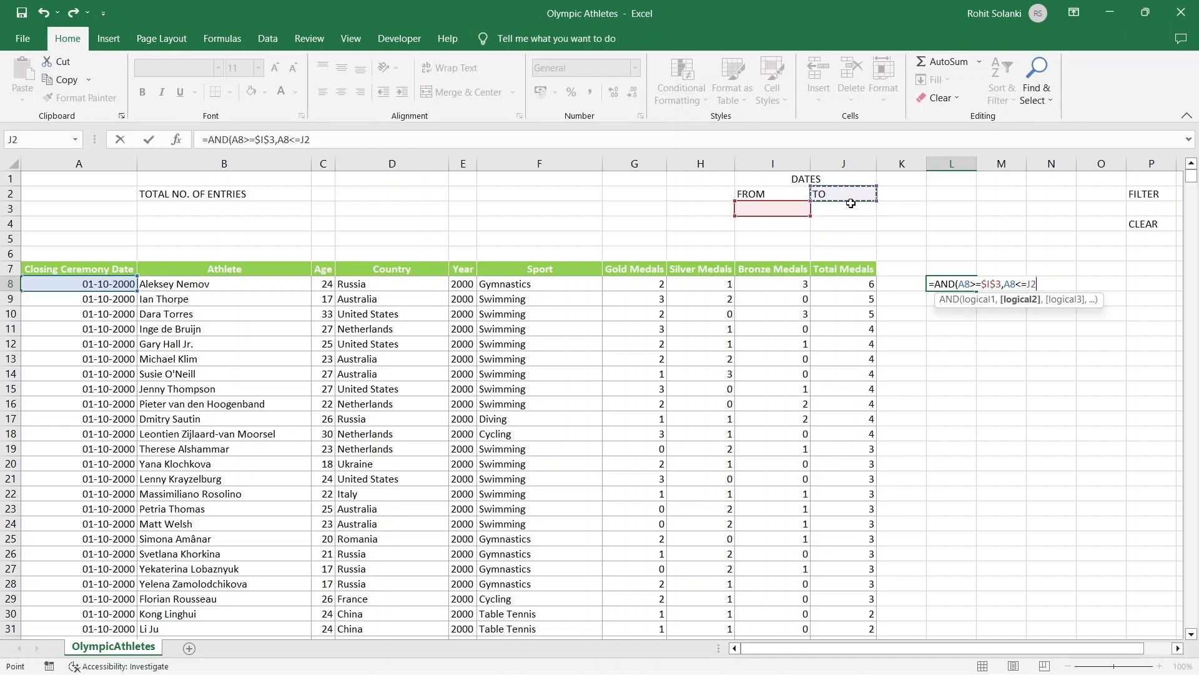
{"action": "left_click", "coordinate": [853, 213]}
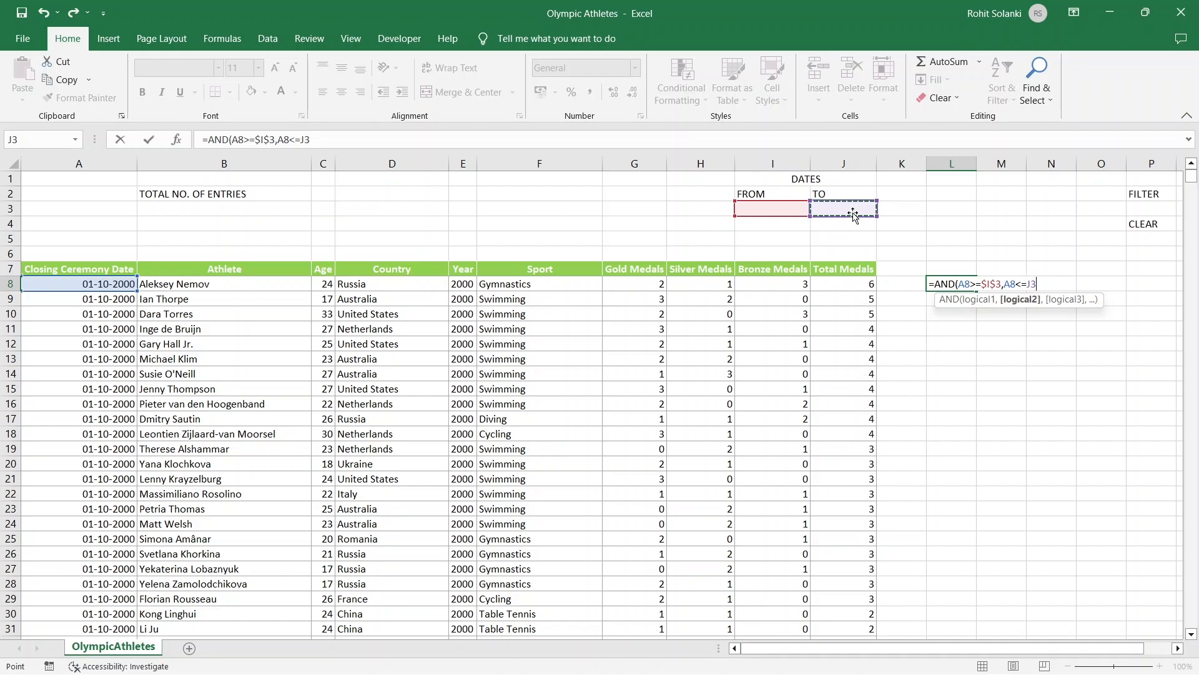
{"action": "key", "text": "F4"}
{"action": "type", "text": ")"}
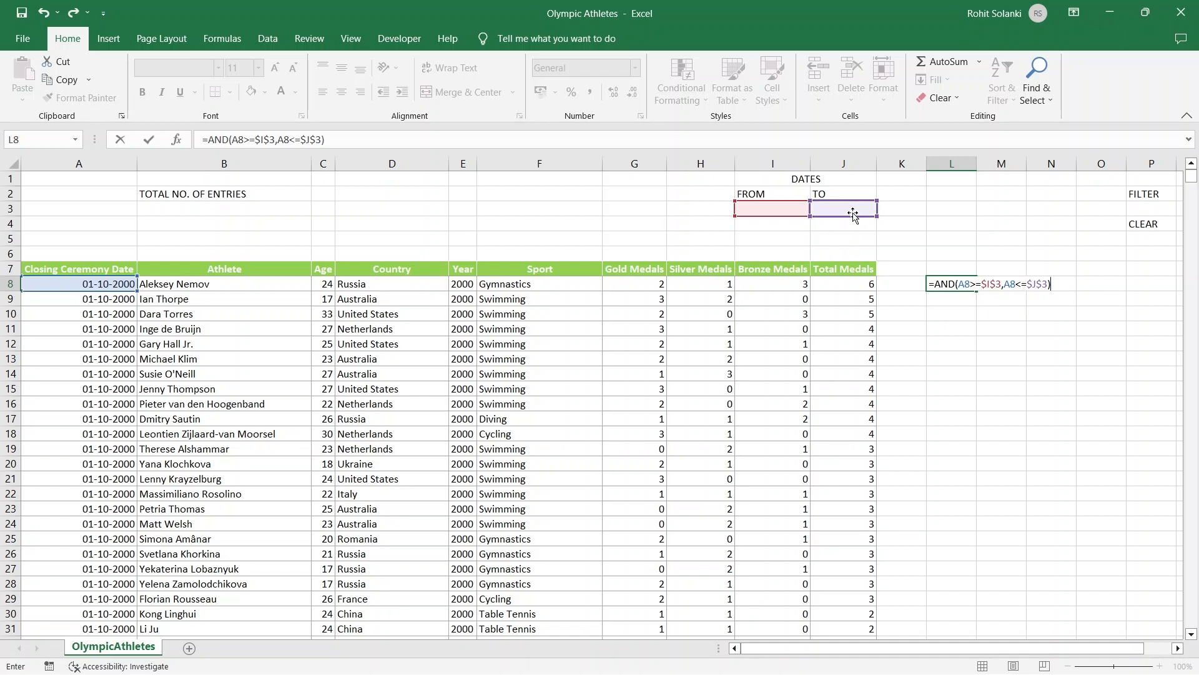
{"action": "key", "text": "Return"}
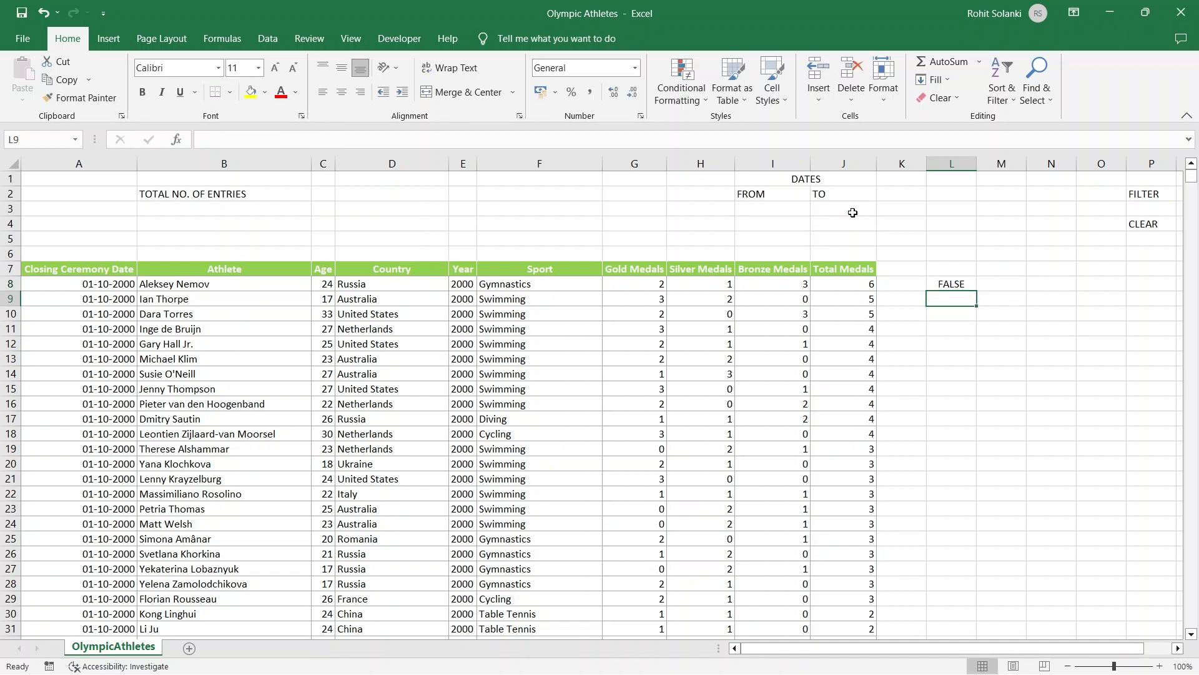
Copy the AND formula from L8 down column L to the table's last row, L8625
{"action": "left_click", "coordinate": [973, 284]}
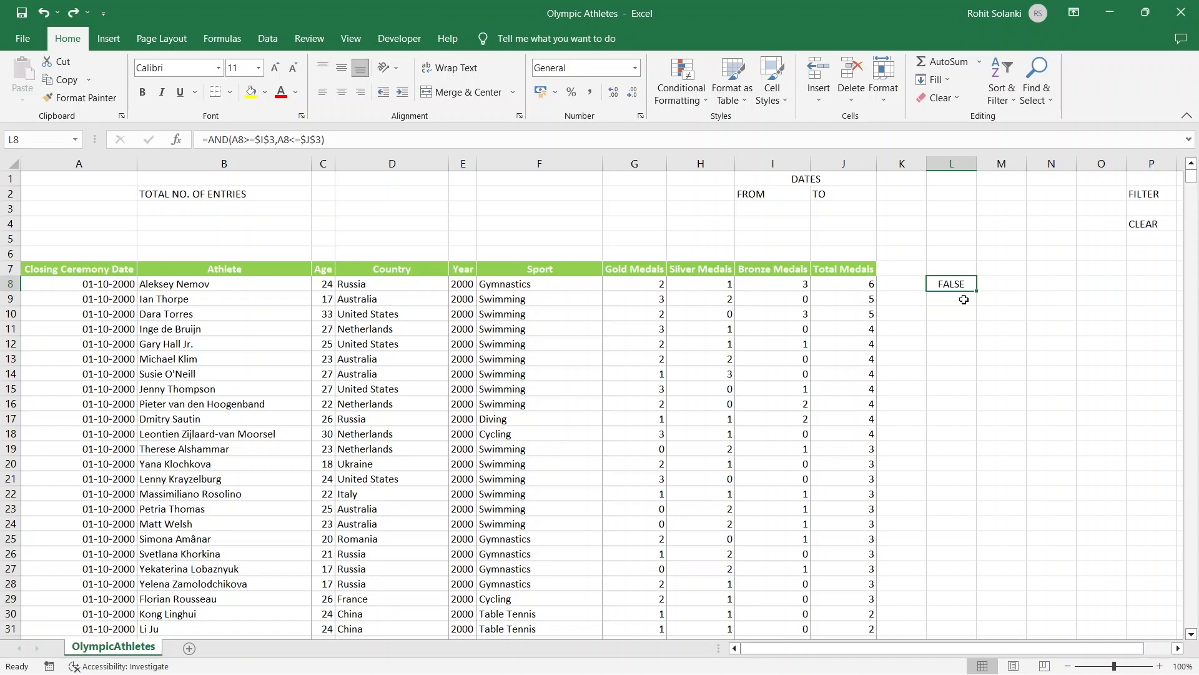
{"action": "key", "text": "ctrl+c"}
{"action": "left_click", "coordinate": [845, 287]}
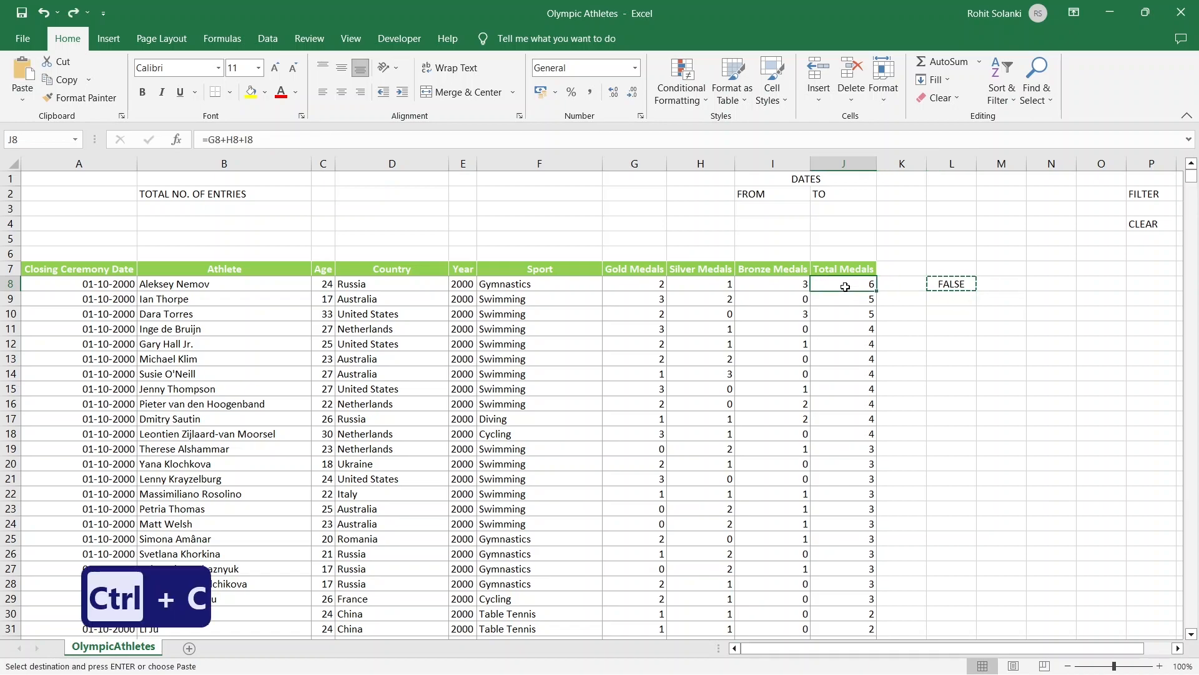
{"action": "key", "text": "ctrl+Down"}
{"action": "key", "text": "Right"}
{"action": "key", "text": "Right"}
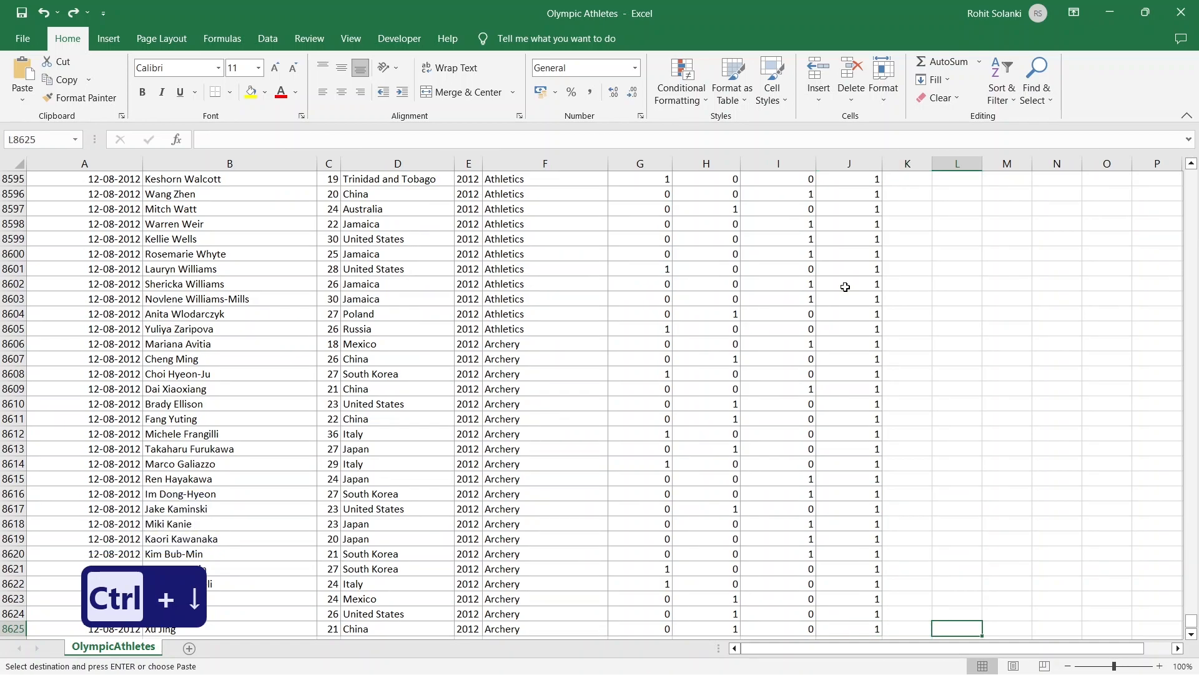
{"action": "key", "text": "ctrl+shift+Up"}
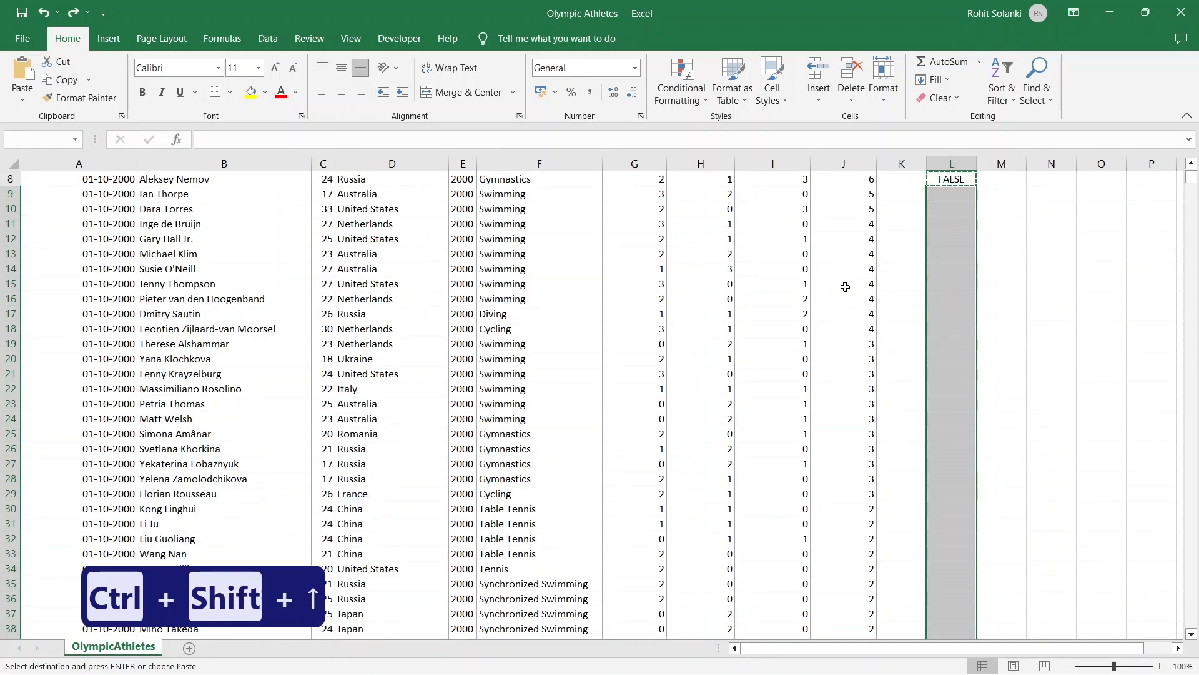
{"action": "key", "text": "ctrl+v"}
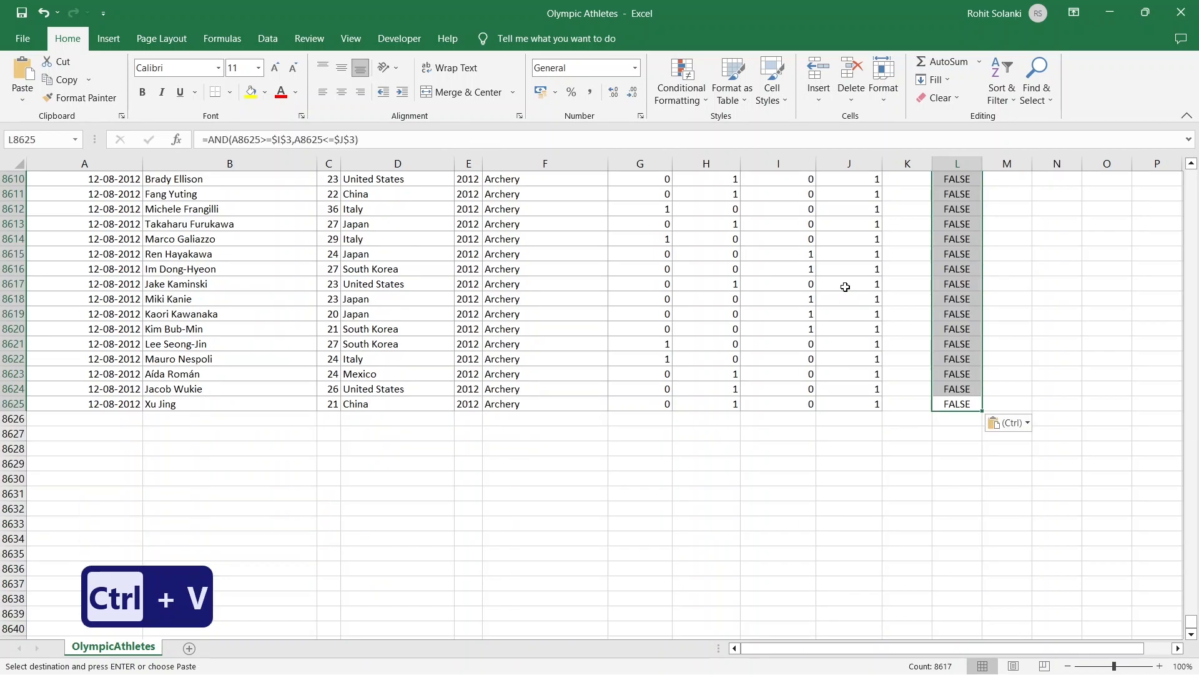
{"action": "left_click", "coordinate": [959, 406]}
{"action": "key", "text": "ctrl+Up"}
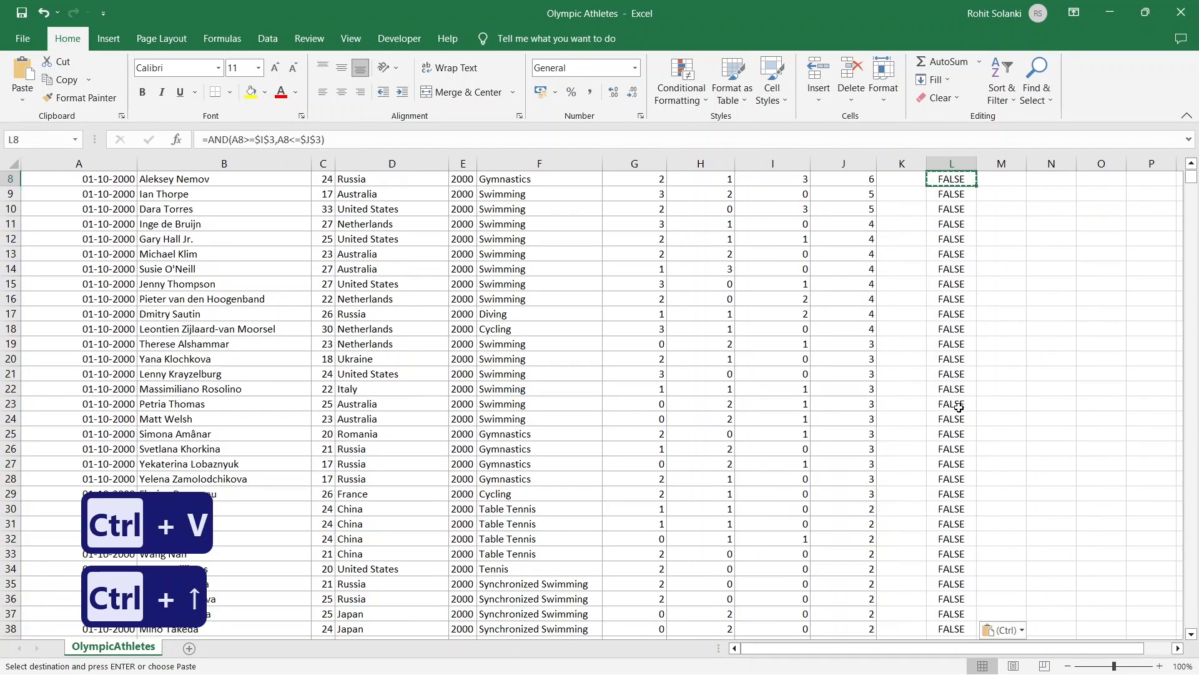
{"action": "scroll", "coordinate": [954, 348], "scroll_direction": "up", "scroll_amount": 3}
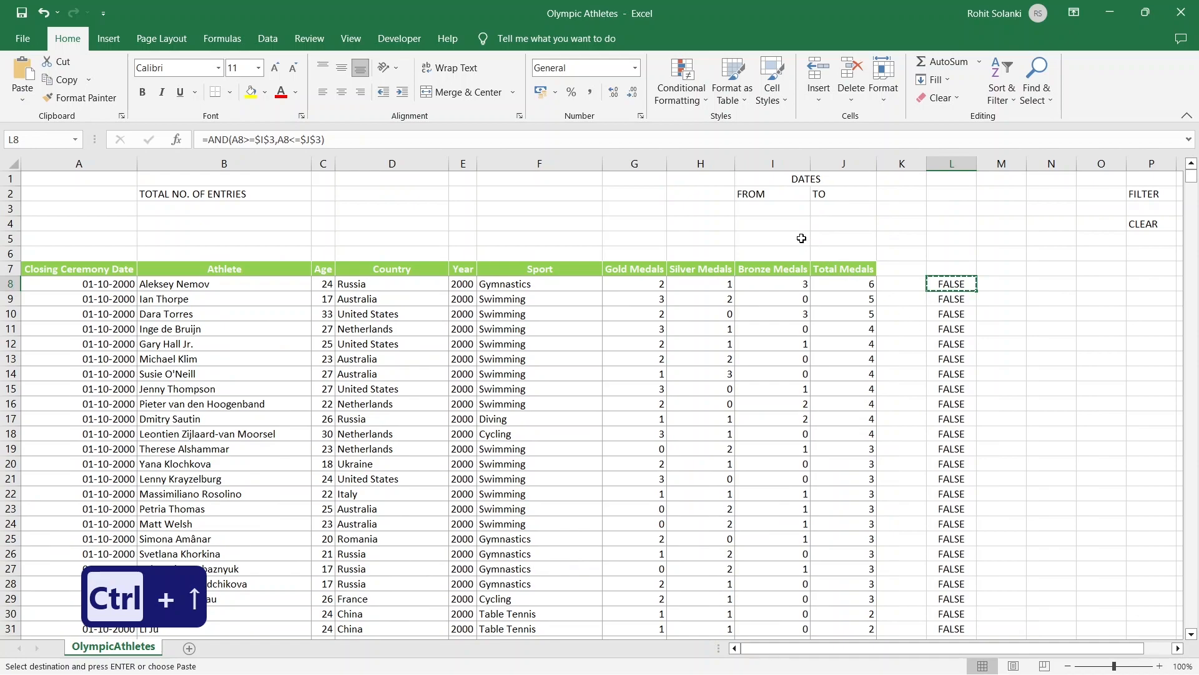
Enter 01-05-2000 as the FROM date in I3 and 31-03-2002 as the TO date in J3
{"action": "left_click", "coordinate": [775, 210]}
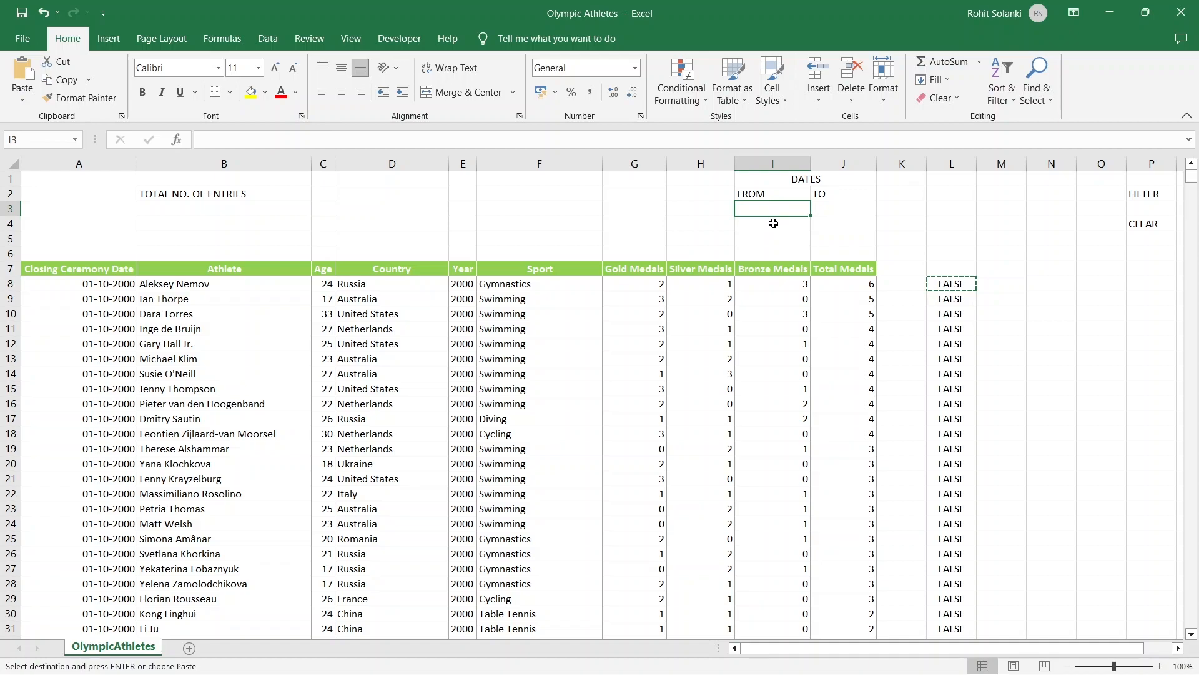
{"action": "type", "text": "1"}
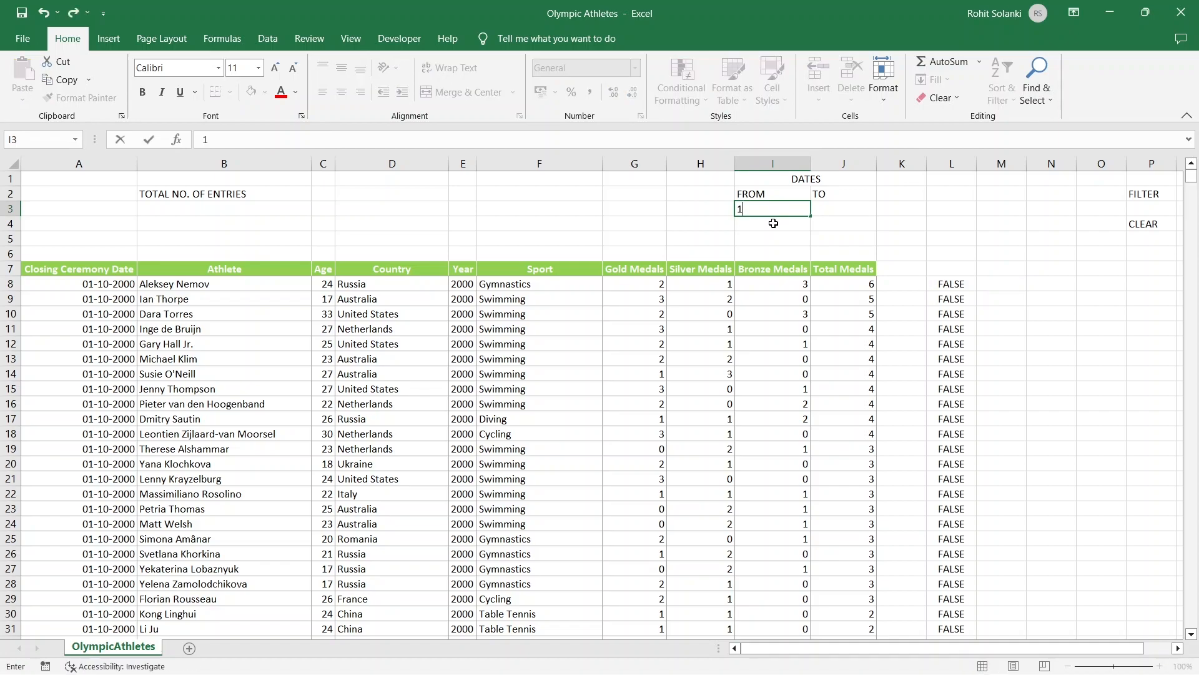
{"action": "type", "text": "-05-2000"}
{"action": "key", "text": "Tab"}
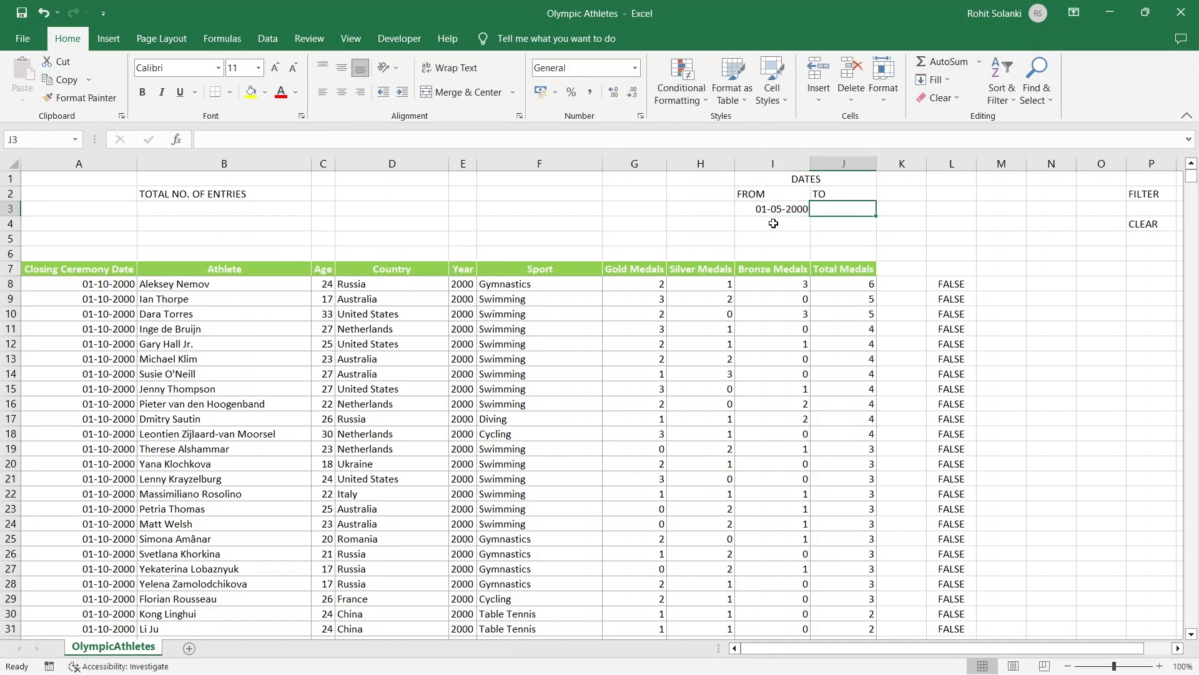
{"action": "type", "text": "31-03-2002"}
{"action": "key", "text": "Return"}
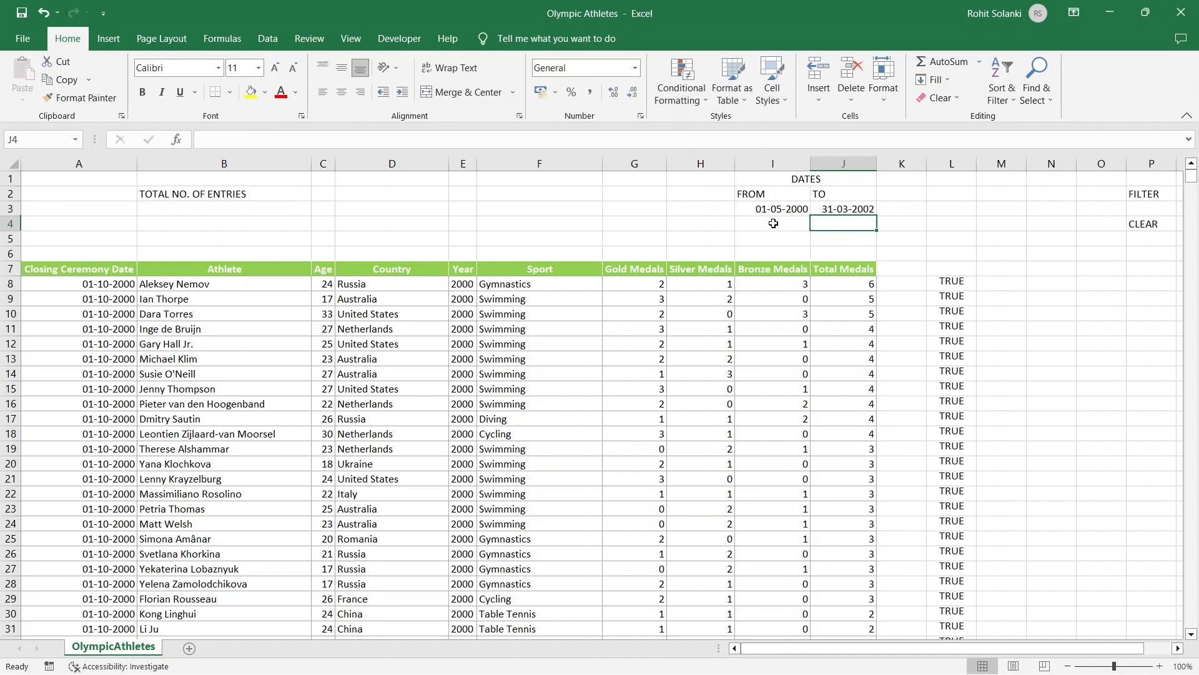
{"action": "left_click_drag", "start_coordinate": [781, 211], "coordinate": [838, 210]}
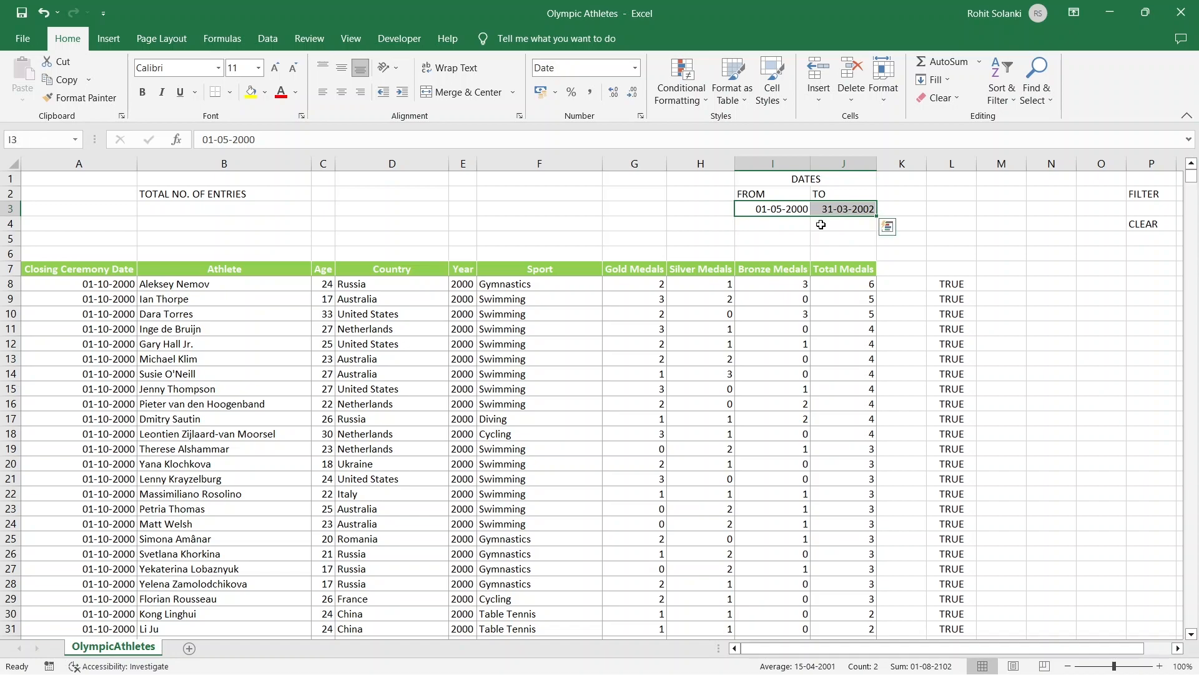
{"action": "left_click", "coordinate": [821, 224]}
{"action": "left_click", "coordinate": [936, 284]}
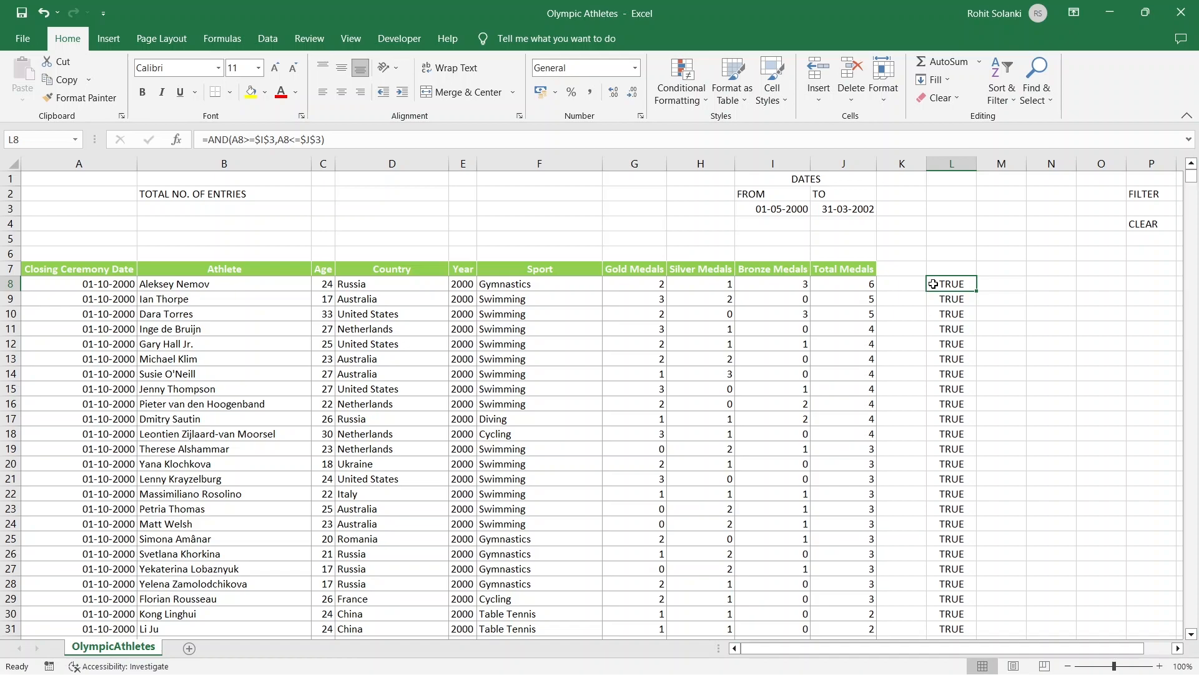
{"action": "left_click_drag", "start_coordinate": [785, 199], "coordinate": [828, 209]}
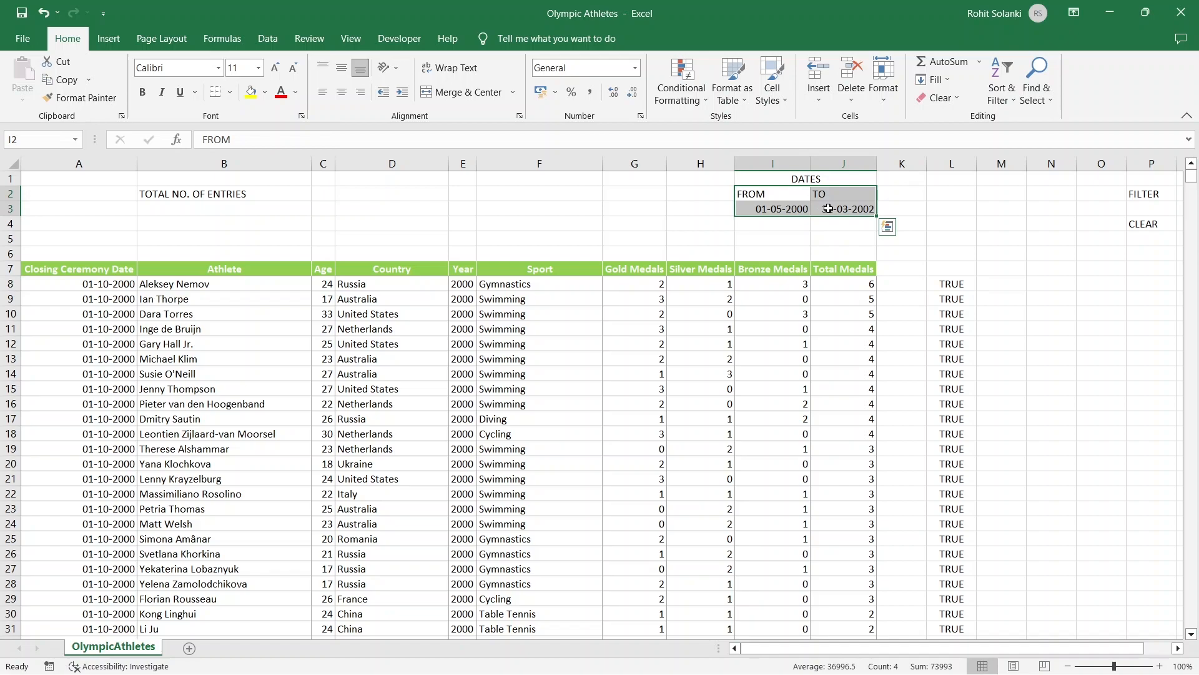
Copy the text of the formula =AND(A8>=$I$3,A8<=$J$3) from cell L8, leaving the cell unedited
{"action": "left_click", "coordinate": [971, 288]}
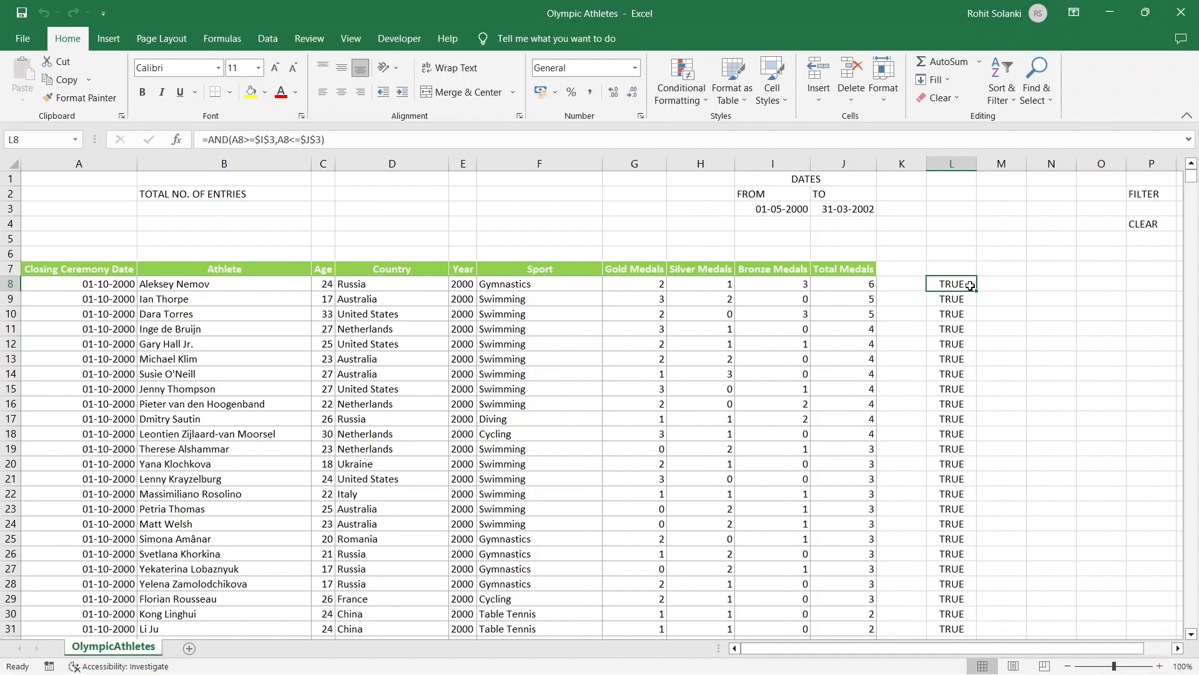
{"action": "left_click", "coordinate": [344, 142]}
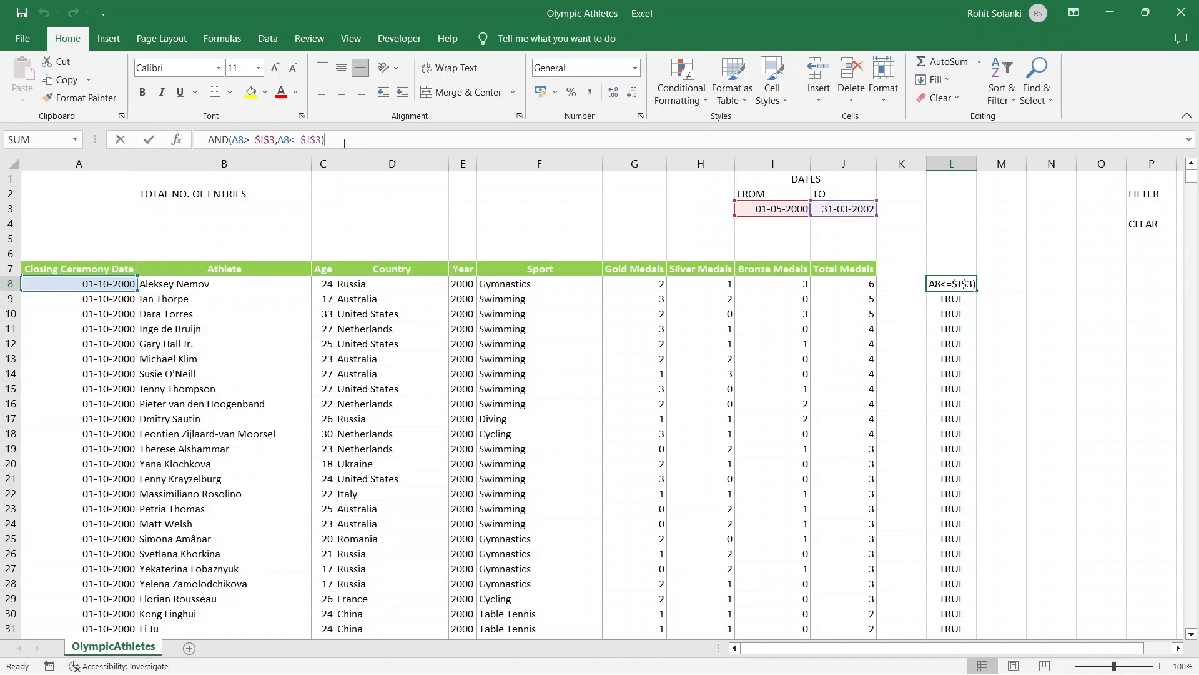
{"action": "left_click_drag", "start_coordinate": [344, 143], "coordinate": [196, 139]}
{"action": "key", "text": "ctrl+c"}
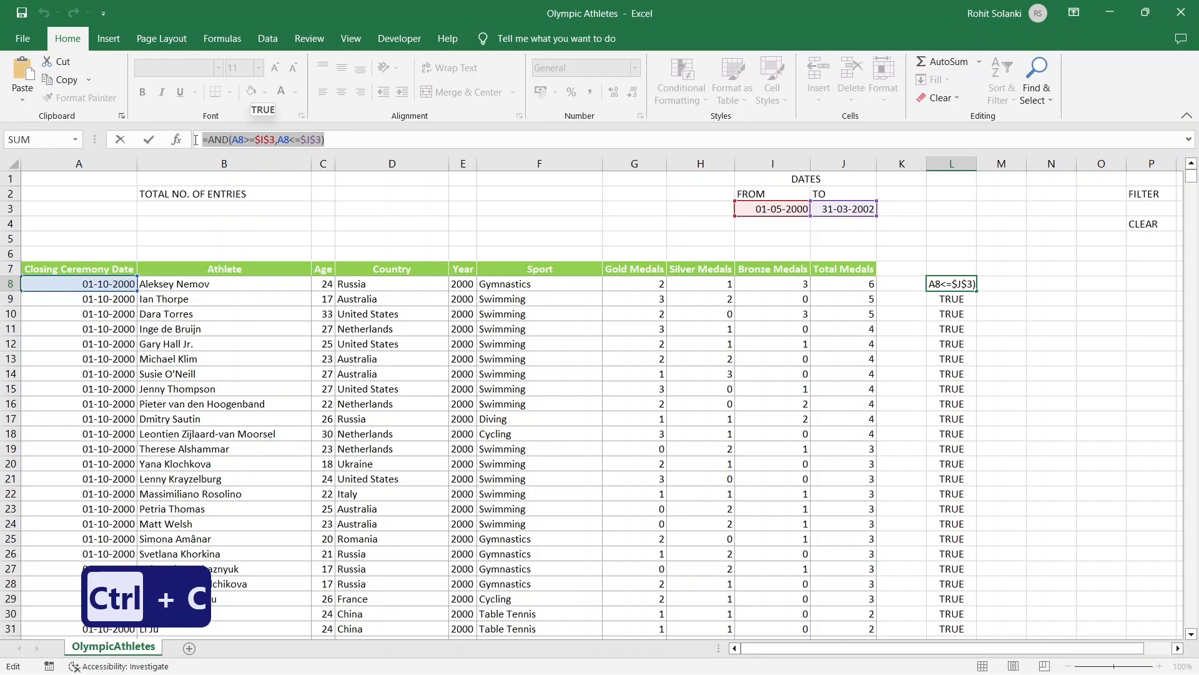
{"action": "key", "text": "Escape"}
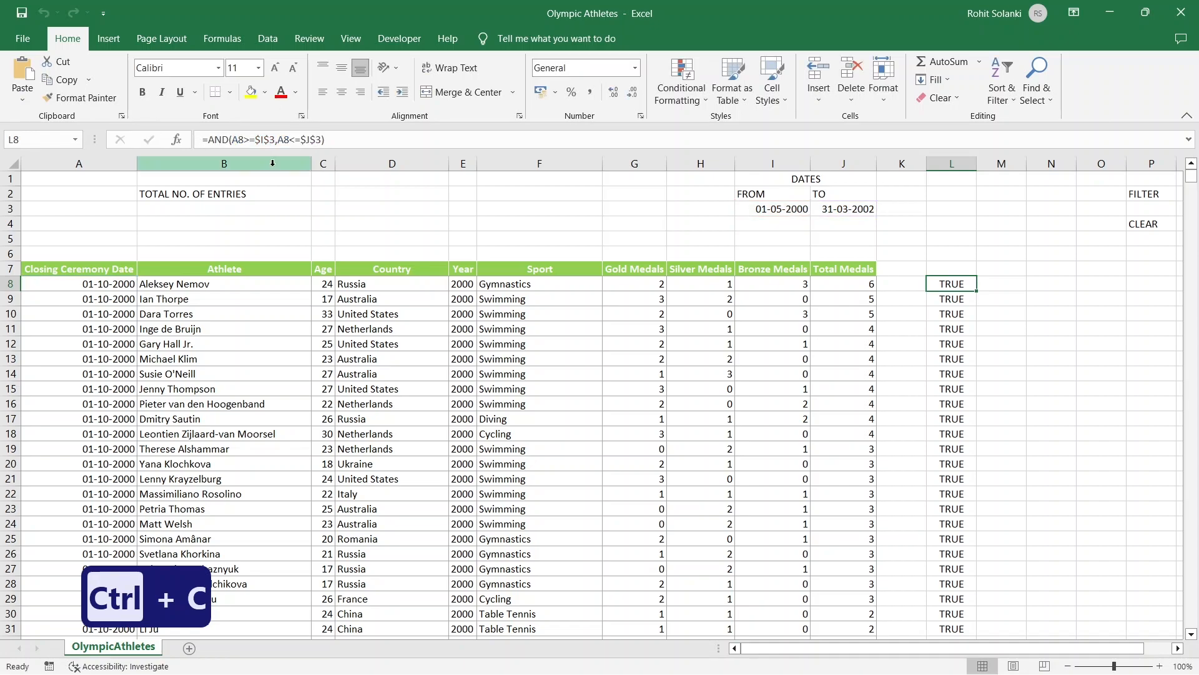
Start a formula-based conditional formatting rule for the Closing Ceremony Date values A8:A8625, using the copied formula =AND(A8>=$I$3,A8<=$J$3)
{"action": "left_click", "coordinate": [96, 287]}
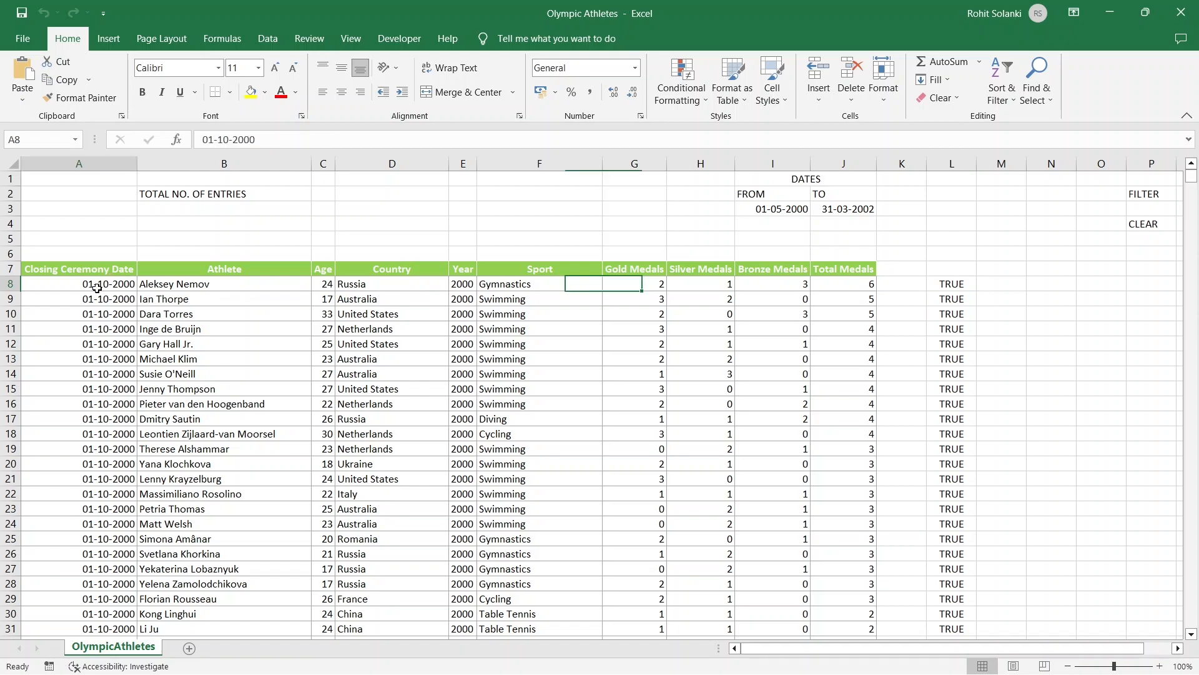
{"action": "key", "text": "ctrl+shift+Down"}
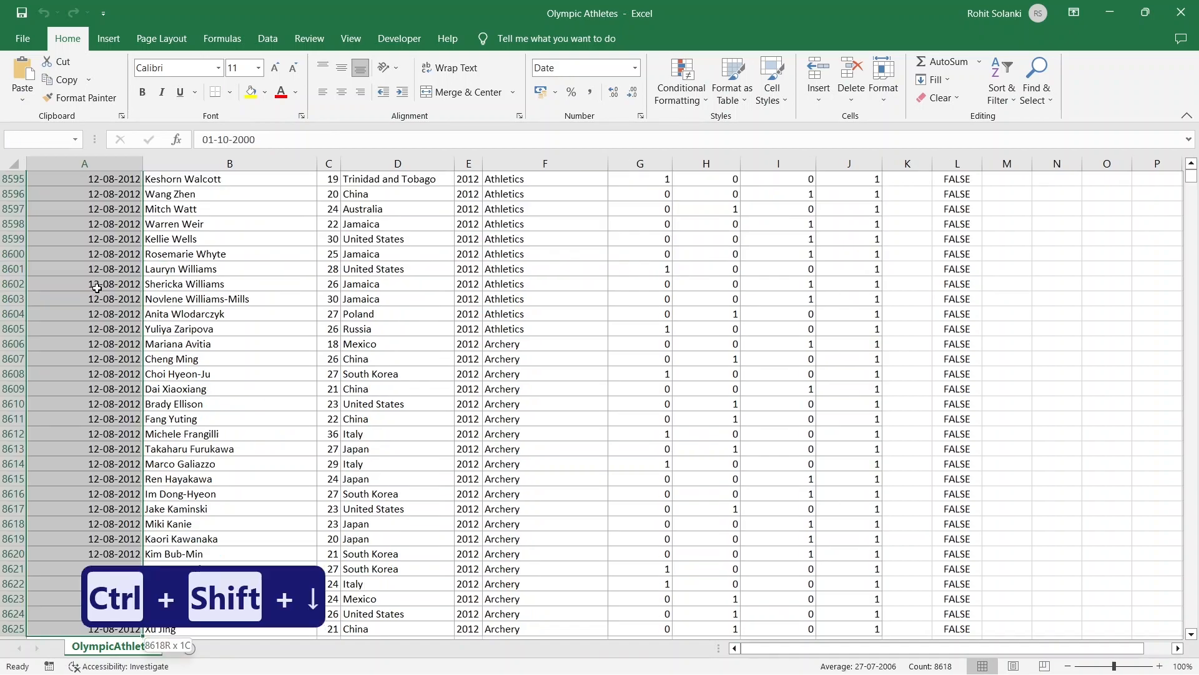
{"action": "left_click", "coordinate": [676, 100]}
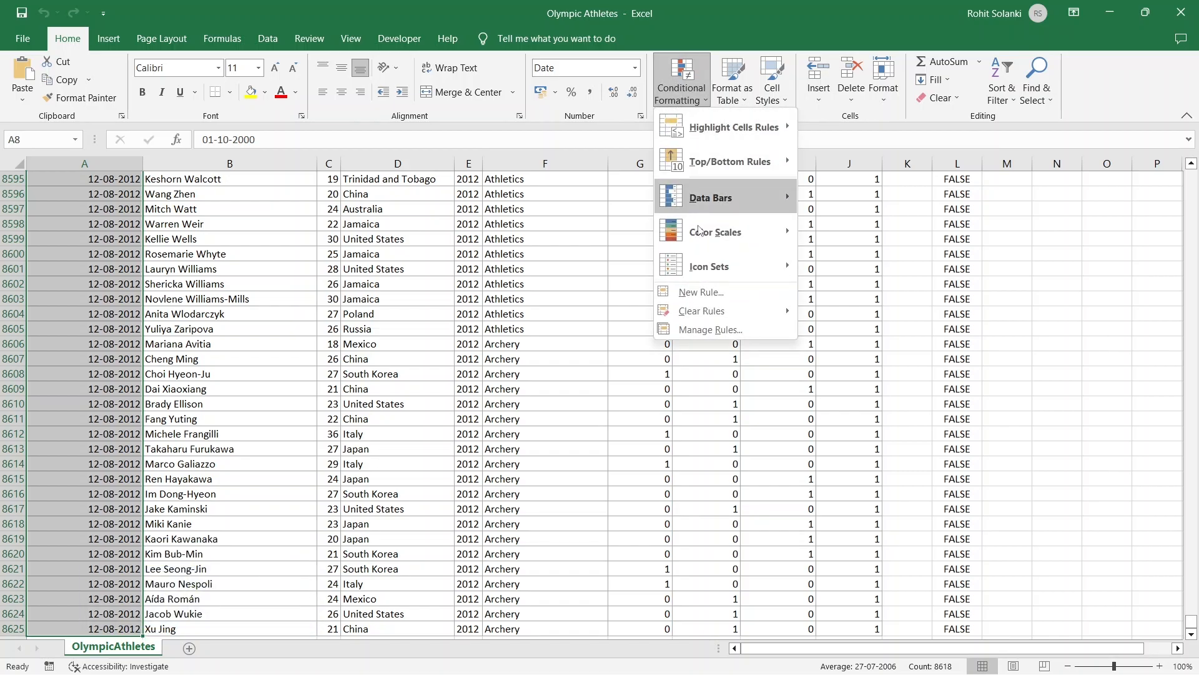
{"action": "left_click", "coordinate": [728, 291]}
{"action": "left_click_drag", "start_coordinate": [287, 174], "coordinate": [479, 178]}
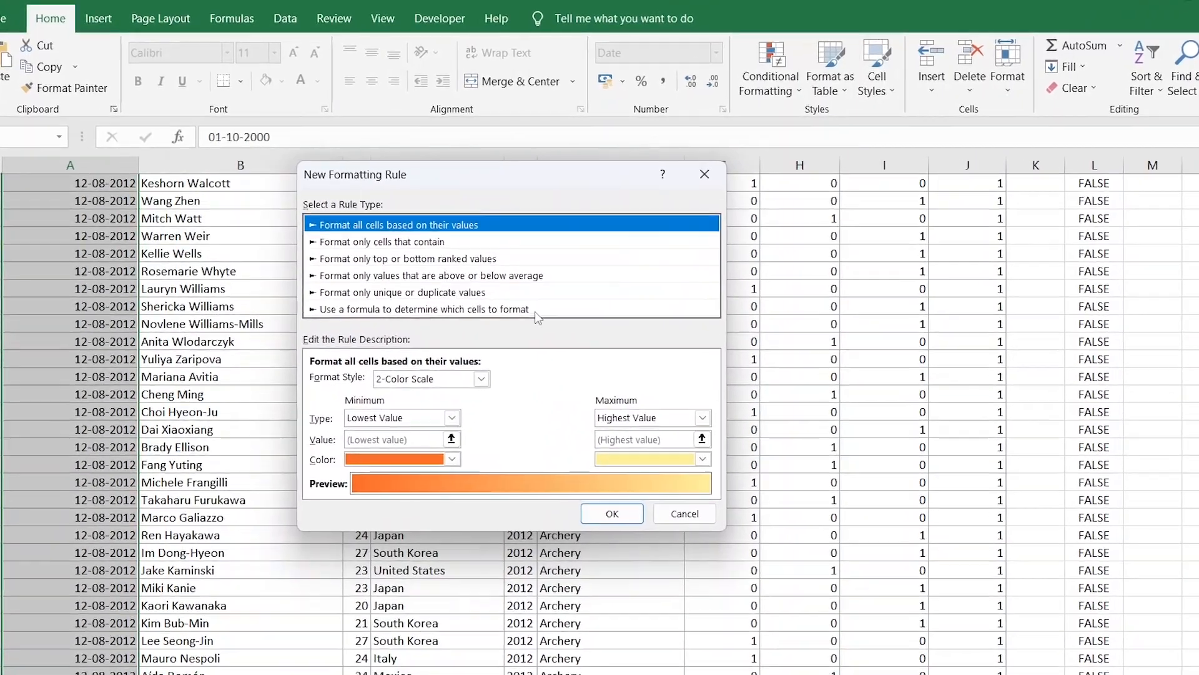
{"action": "left_click", "coordinate": [535, 311]}
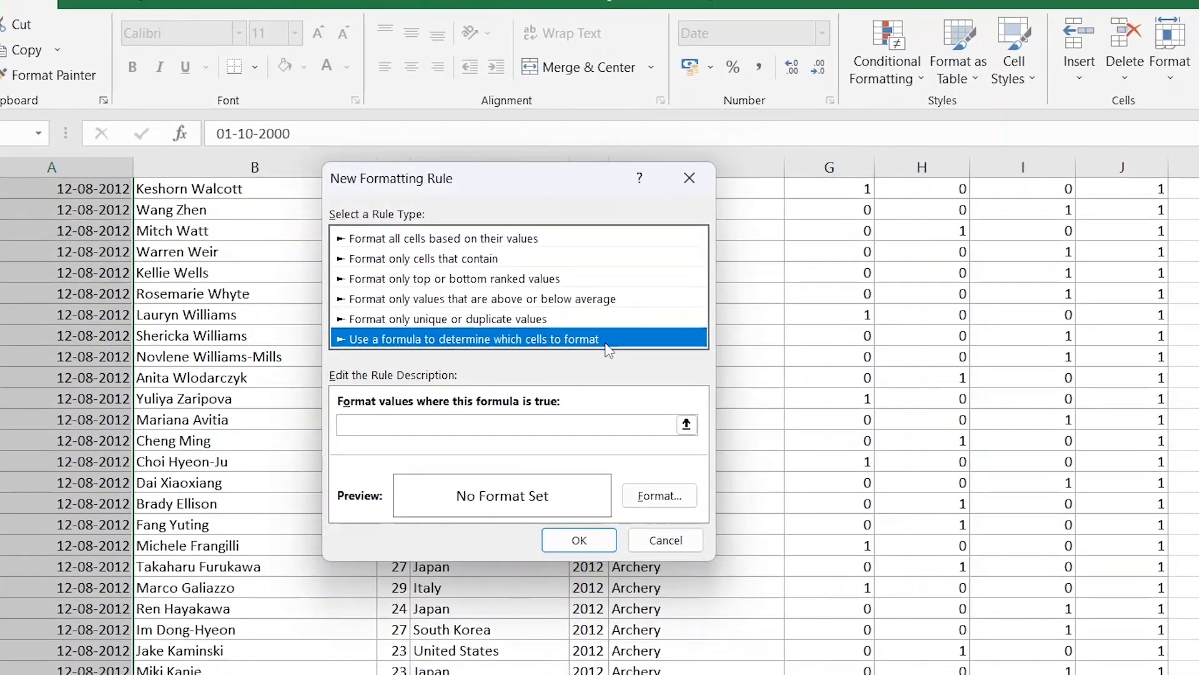
{"action": "left_click", "coordinate": [574, 424]}
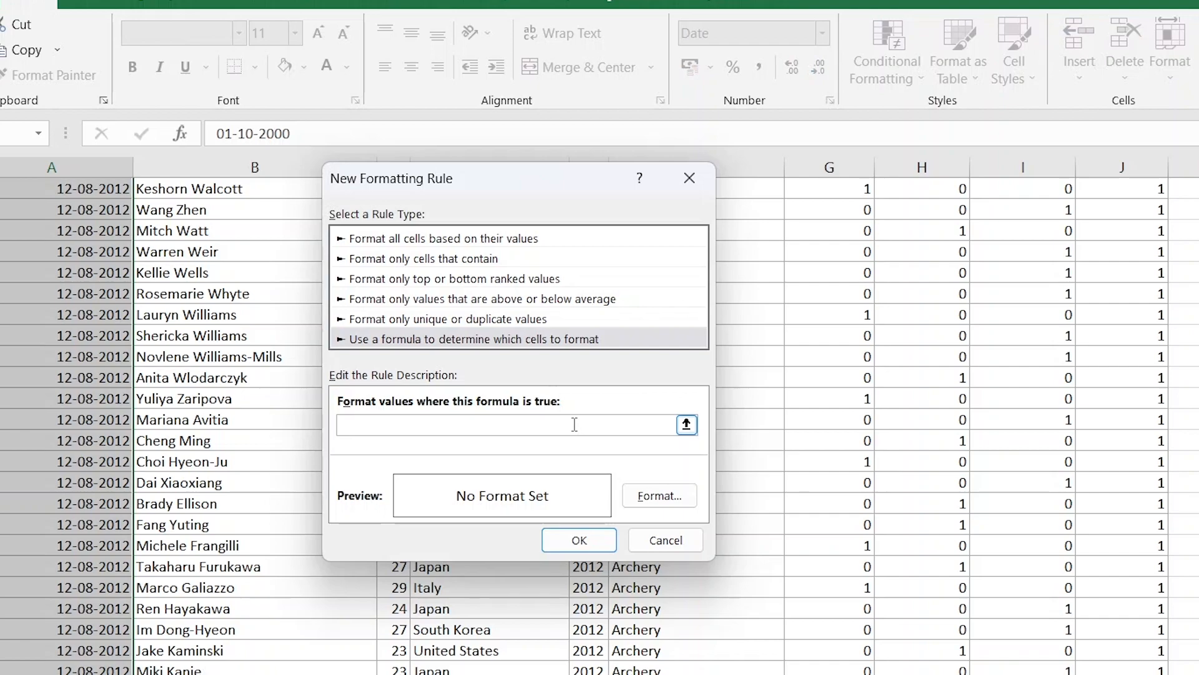
{"action": "key", "text": "ctrl+v"}
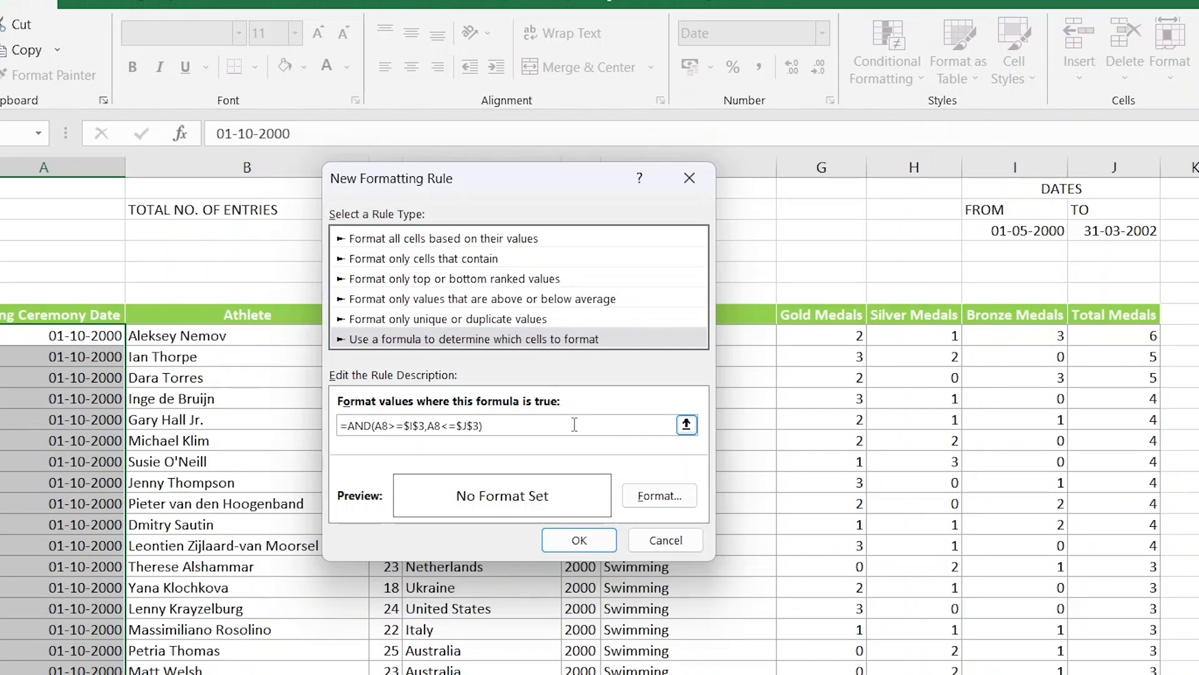
Give the rule's format the darkest tan theme shade as font color and apply the rule to the date cells
{"action": "left_click", "coordinate": [664, 498]}
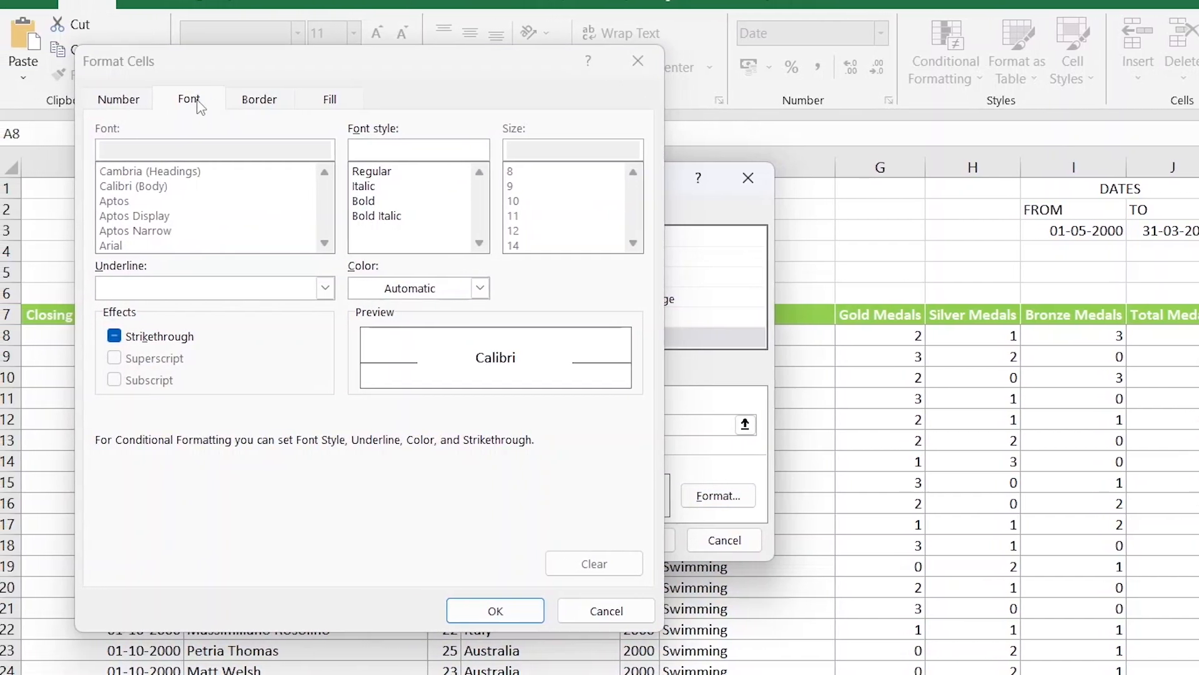
{"action": "left_click", "coordinate": [480, 288]}
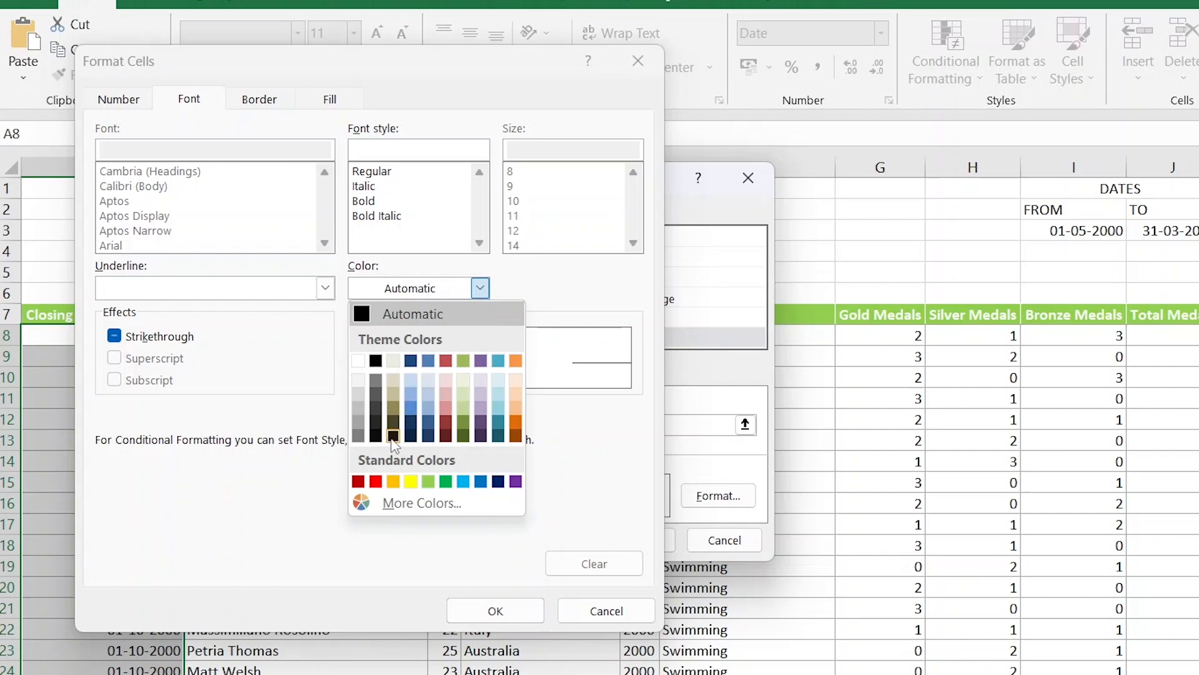
{"action": "left_click", "coordinate": [393, 438]}
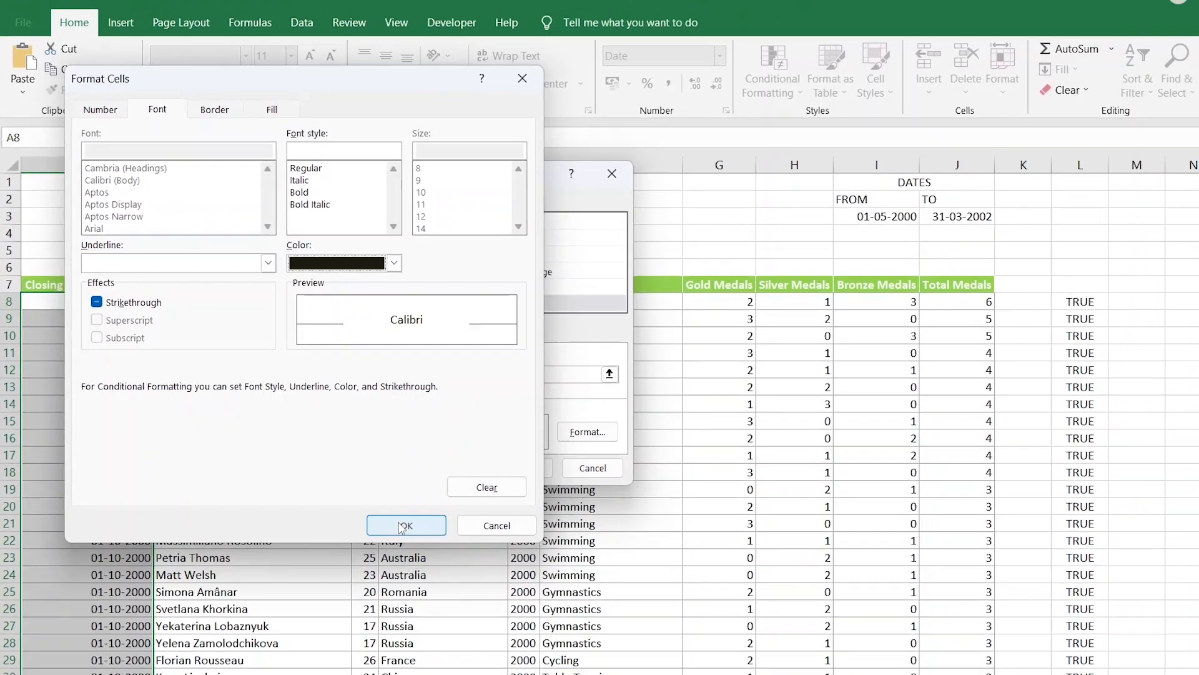
{"action": "left_click", "coordinate": [403, 528]}
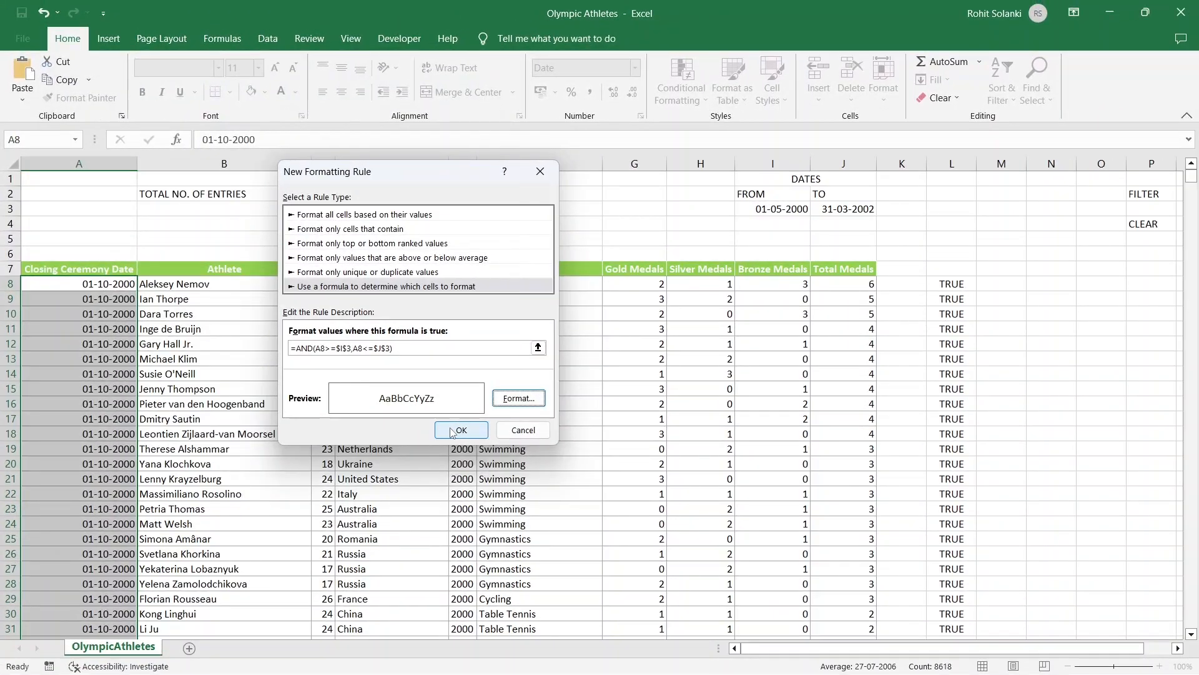
{"action": "left_click", "coordinate": [454, 430]}
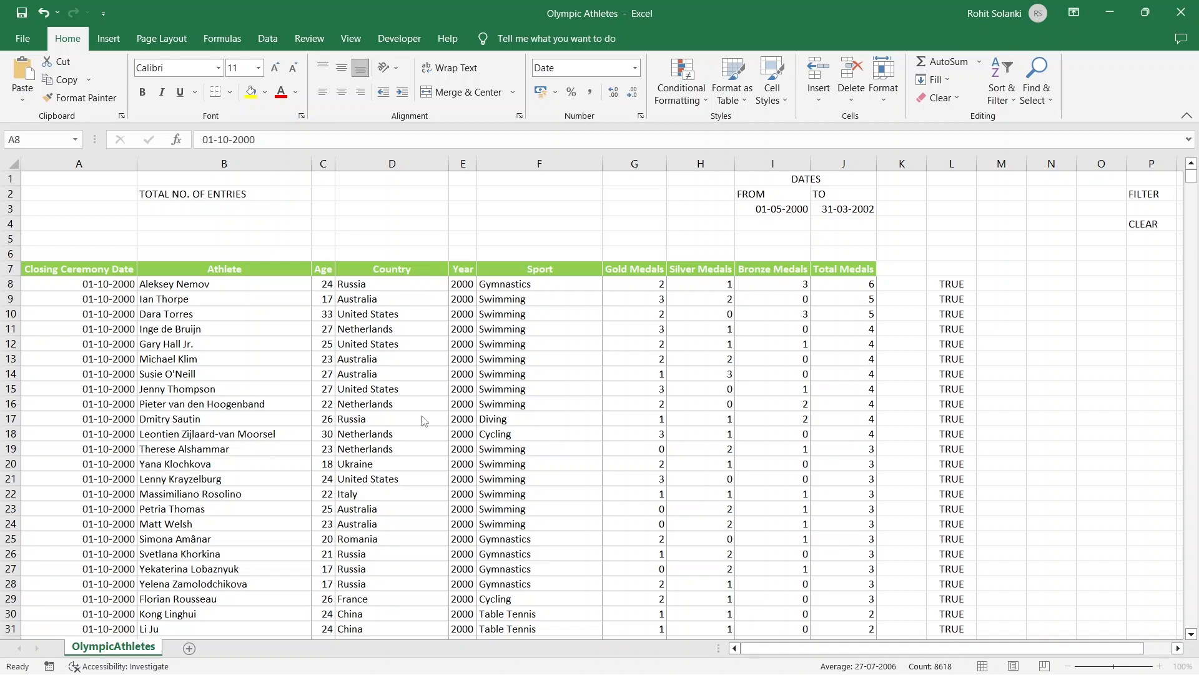
Convert the athletes data range A7:J8625 into a table with headers
{"action": "left_click", "coordinate": [264, 343]}
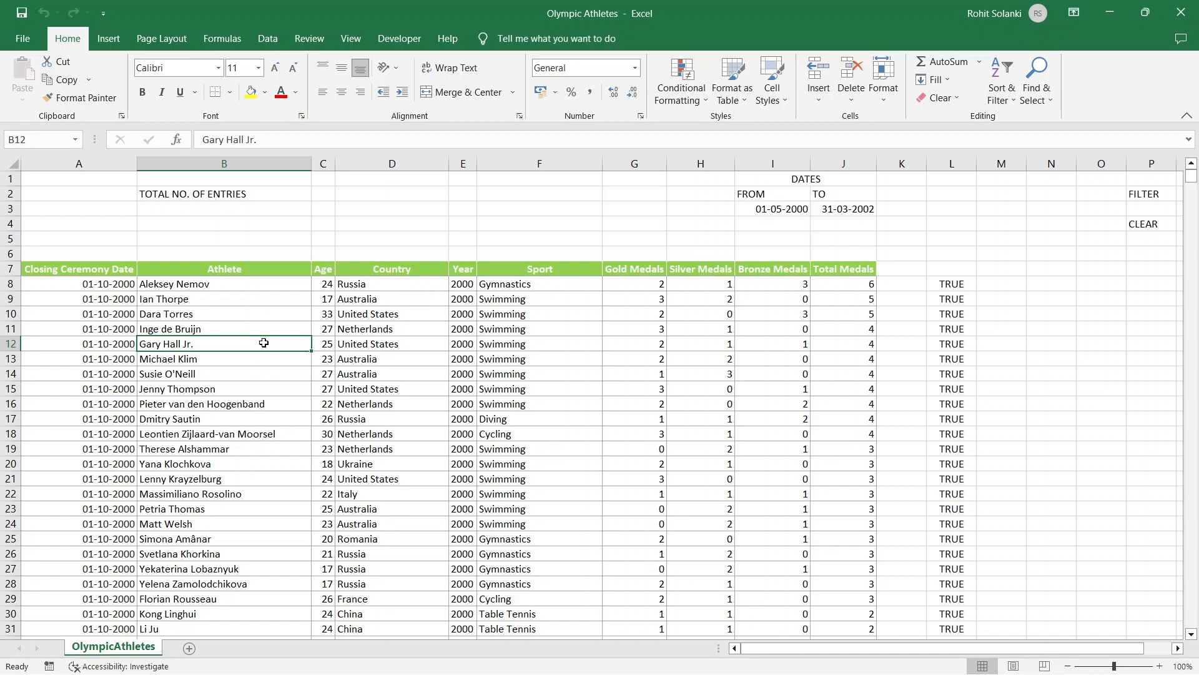
{"action": "key", "text": "ctrl+a"}
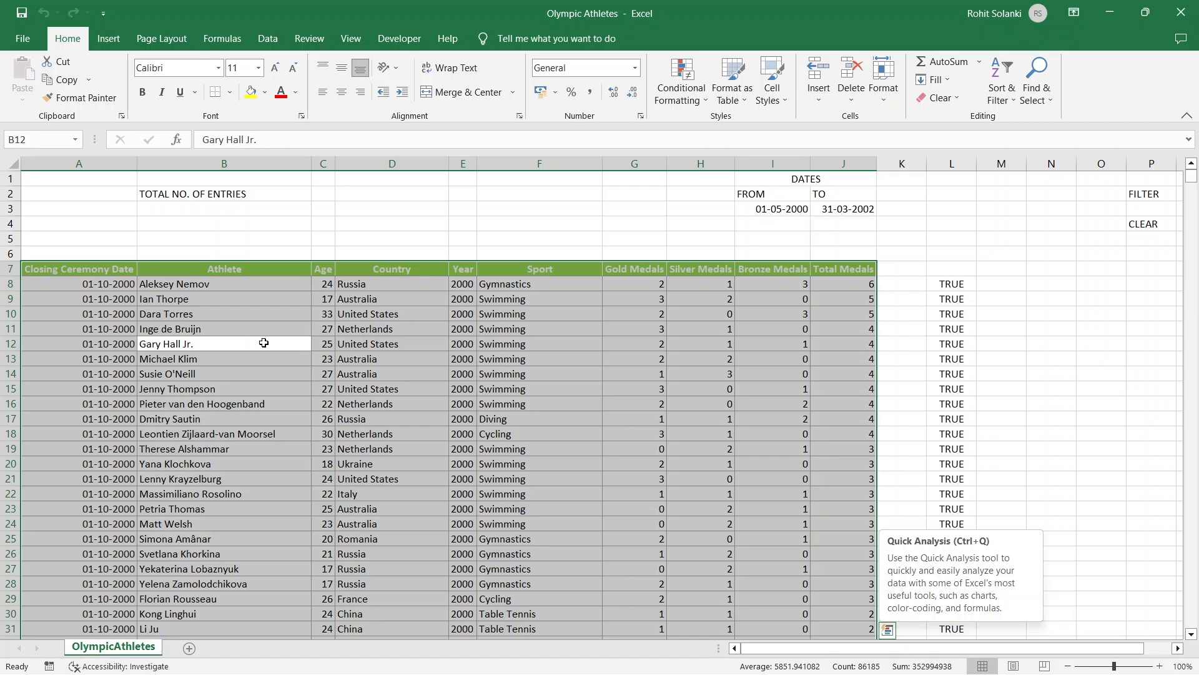
{"action": "key", "text": "ctrl+t"}
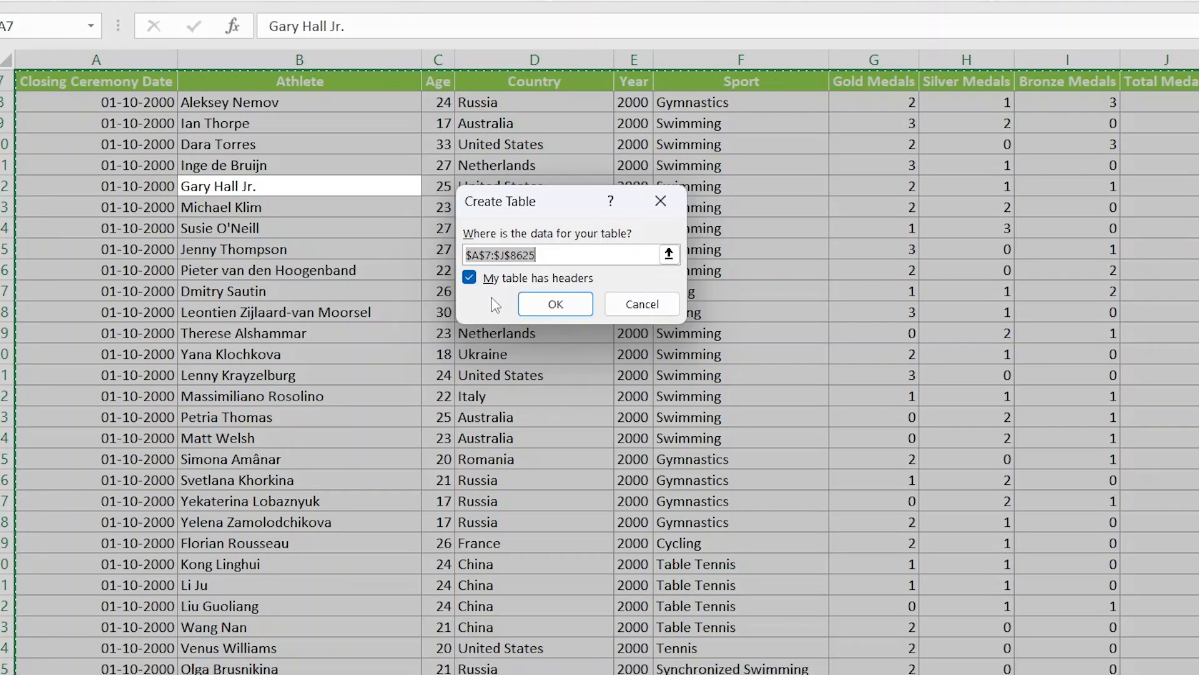
{"action": "left_click", "coordinate": [555, 304]}
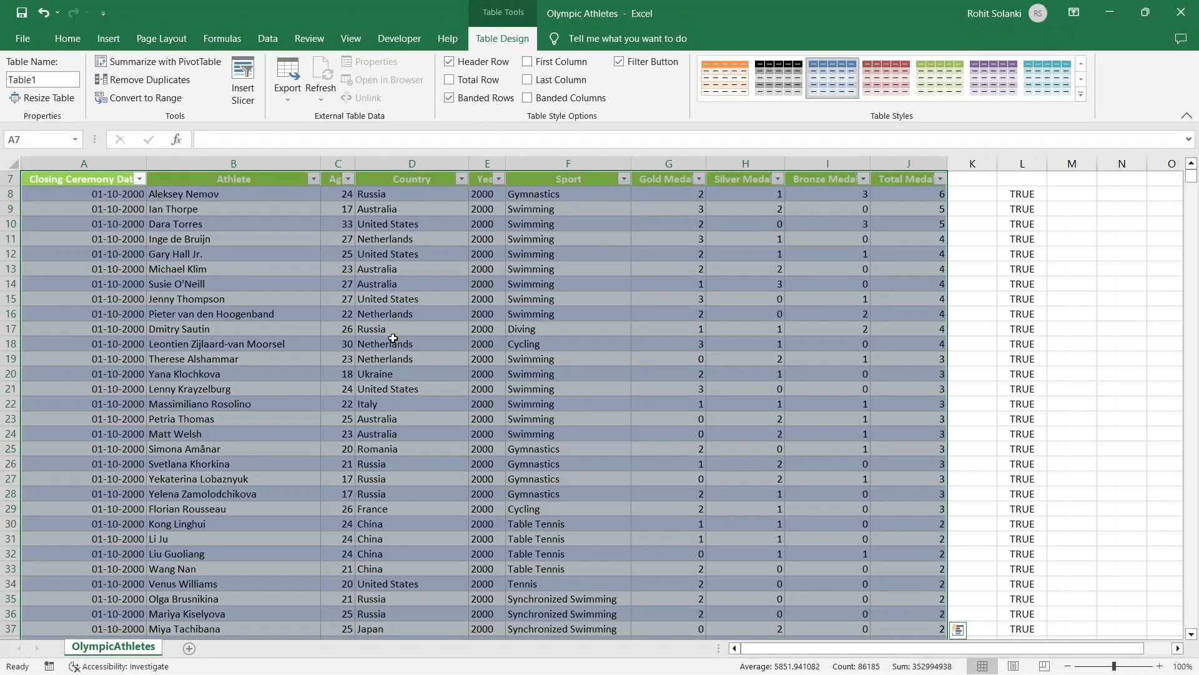
Clear the table style so only the original cell formatting is used
{"action": "left_click", "coordinate": [1083, 93]}
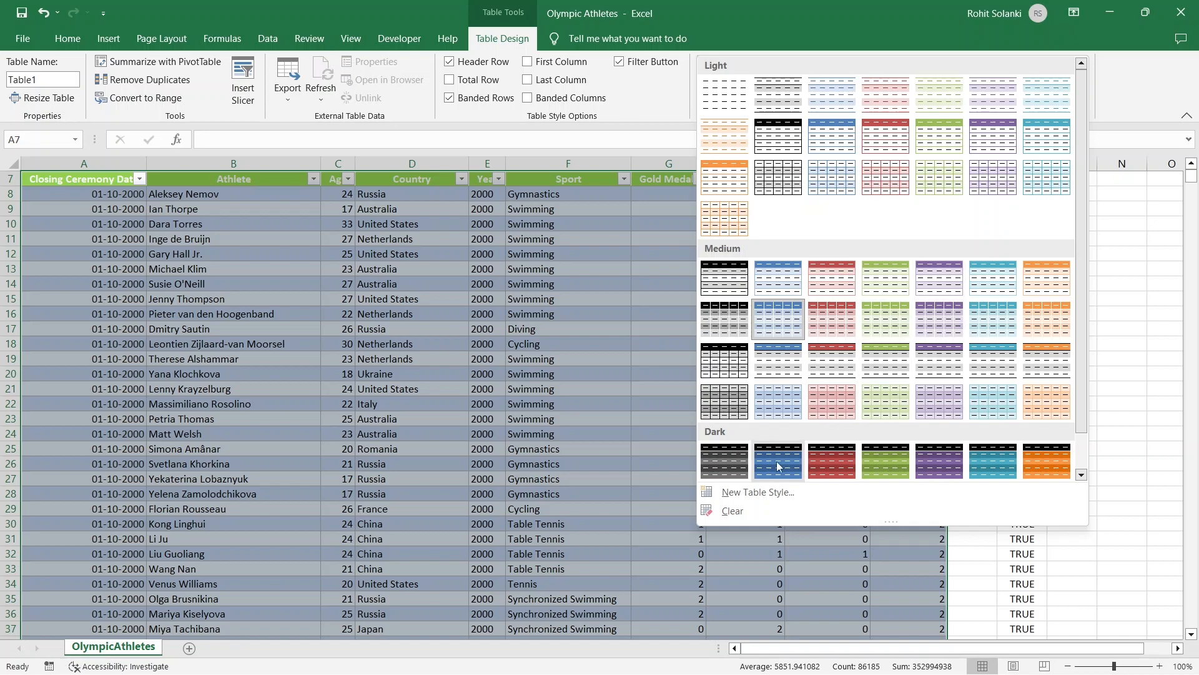
{"action": "left_click", "coordinate": [754, 509]}
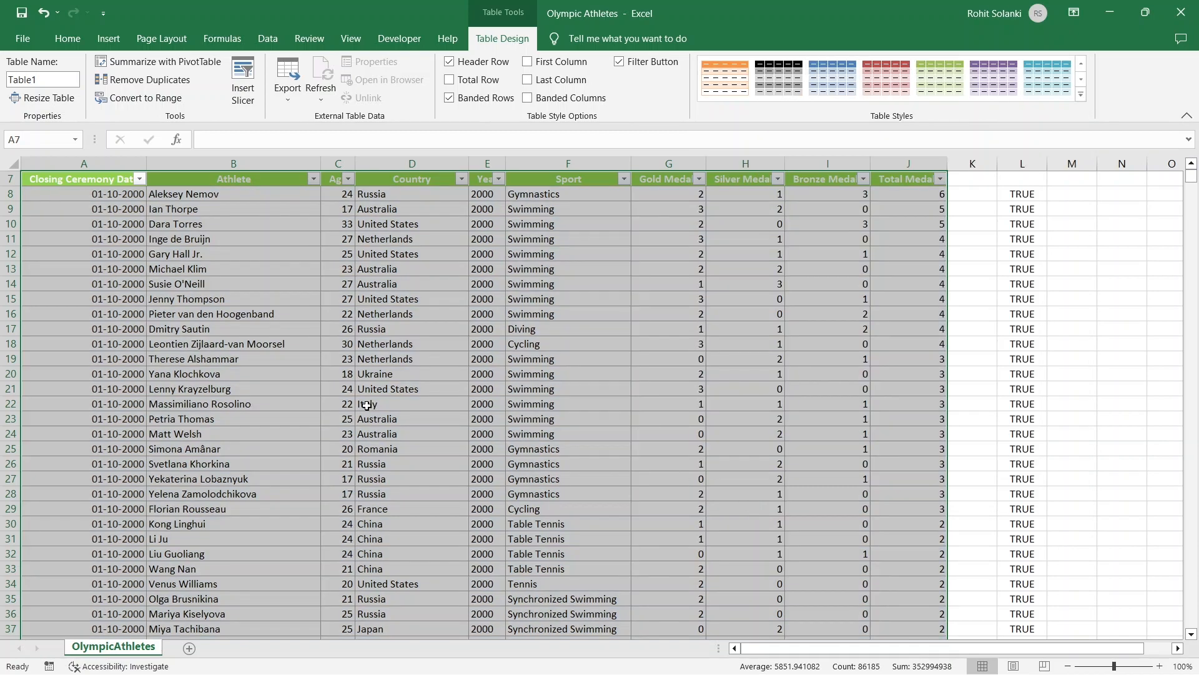
{"action": "left_click", "coordinate": [323, 327]}
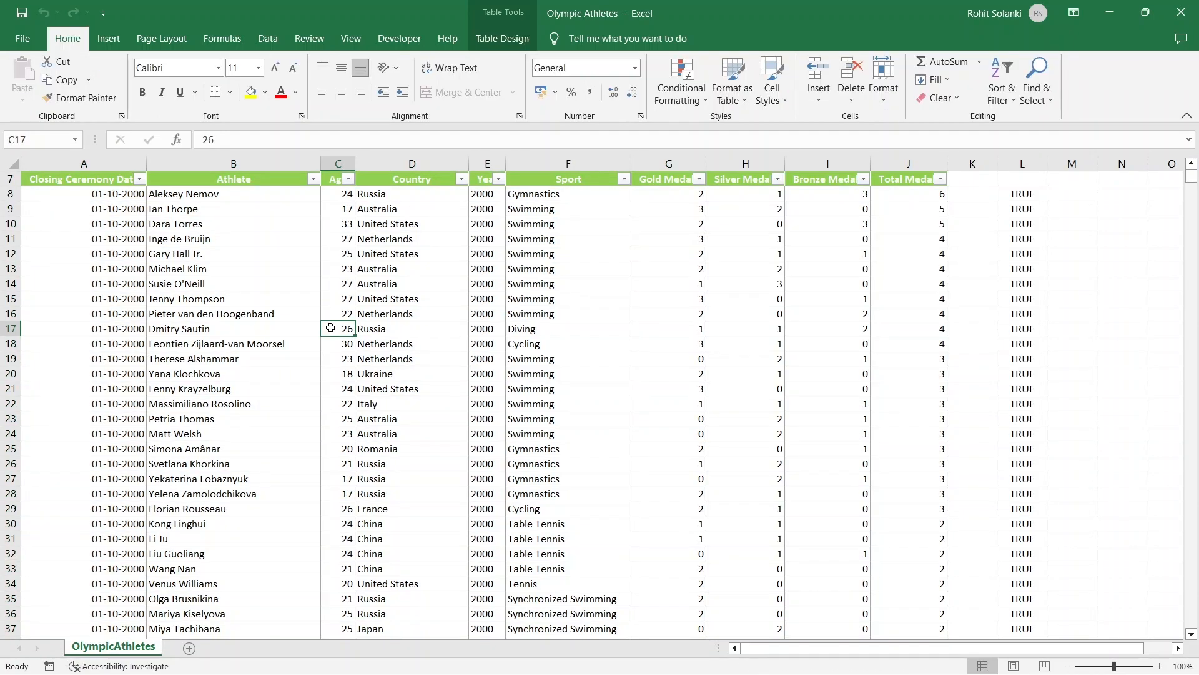
Enter =SUBTOTAL(3,Table1[Closing Ceremony Date]) in B3 below TOTAL NO. OF ENTRIES to count the visible entries
{"action": "scroll", "coordinate": [330, 328], "scroll_direction": "up", "scroll_amount": 2}
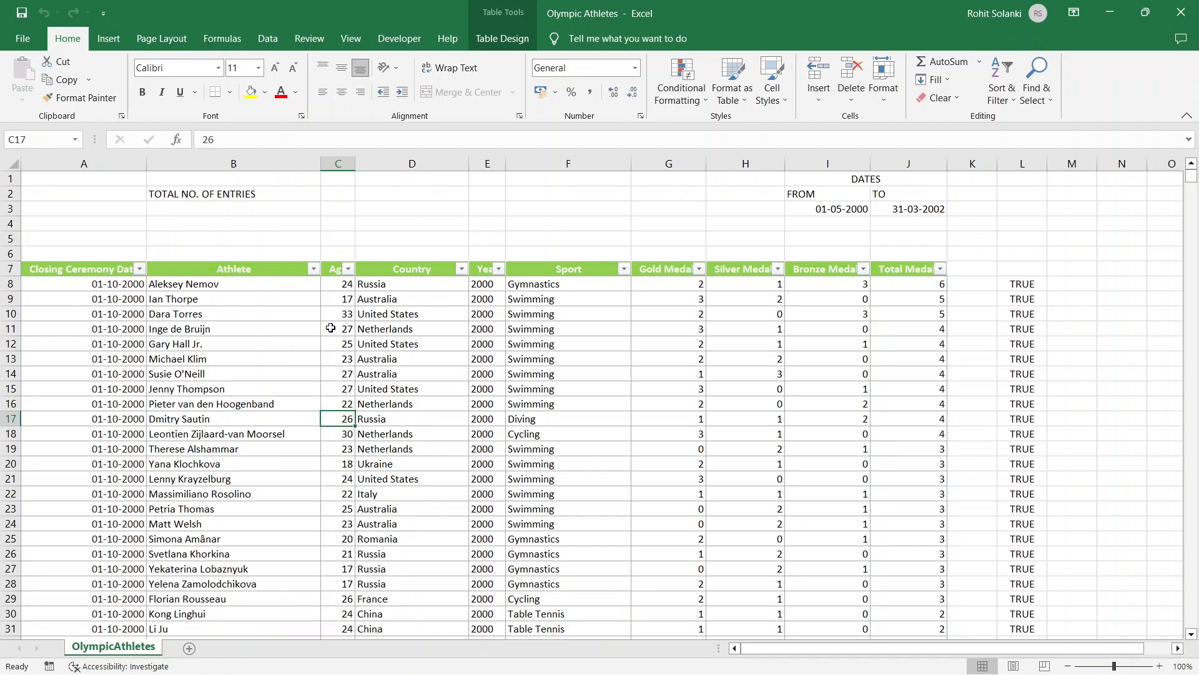
{"action": "left_click", "coordinate": [245, 212]}
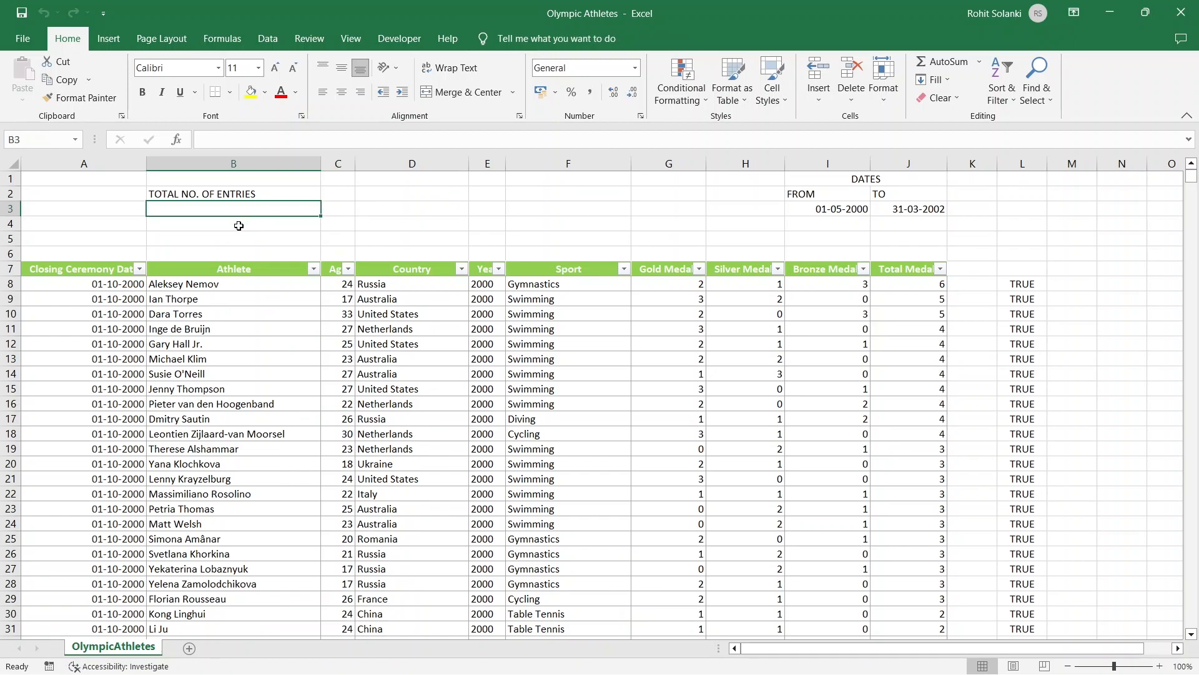
{"action": "type", "text": "="}
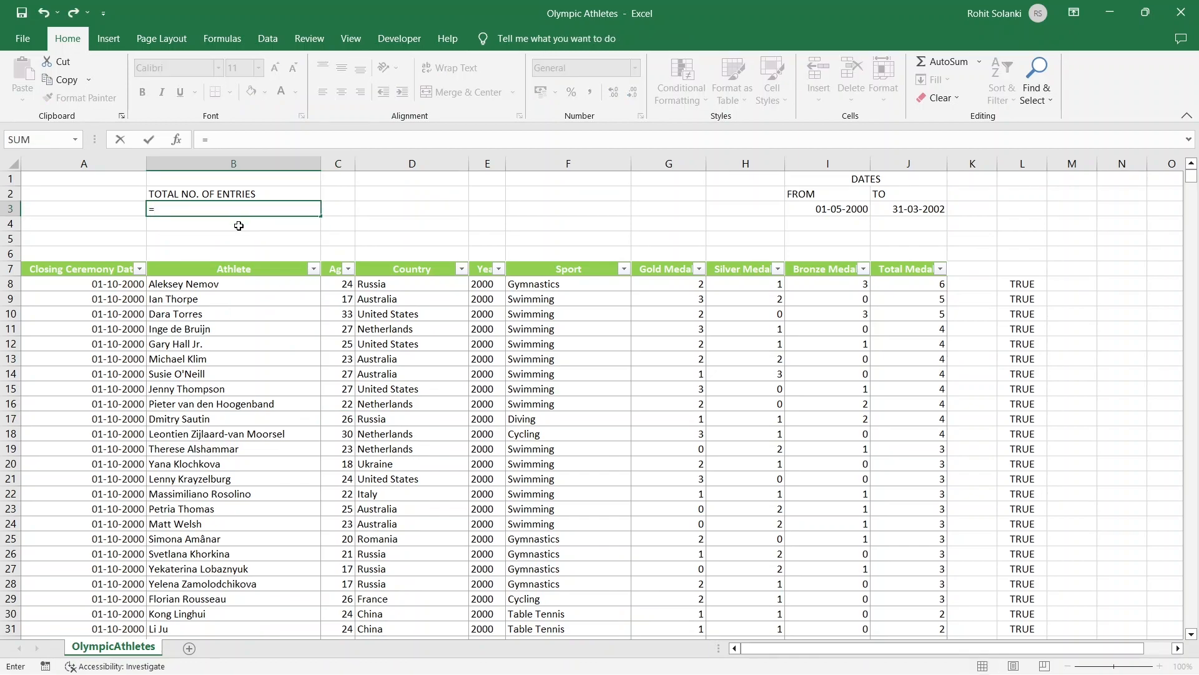
{"action": "type", "text": "sub"}
{"action": "key", "text": "Down"}
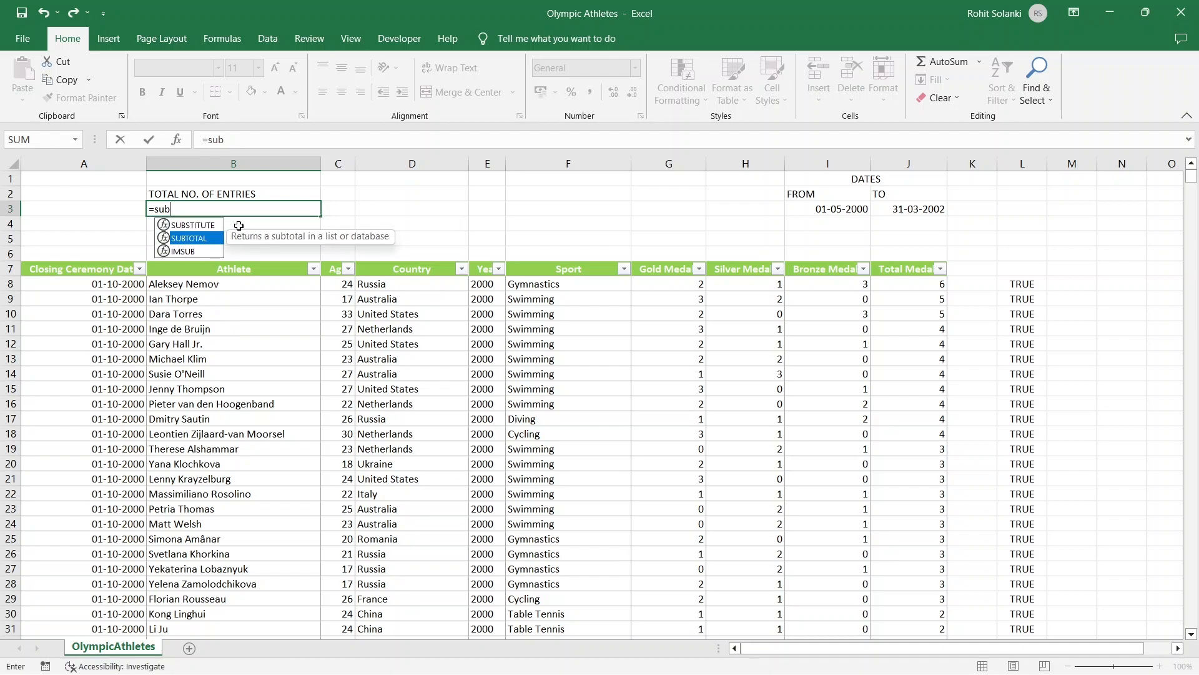
{"action": "key", "text": "Tab"}
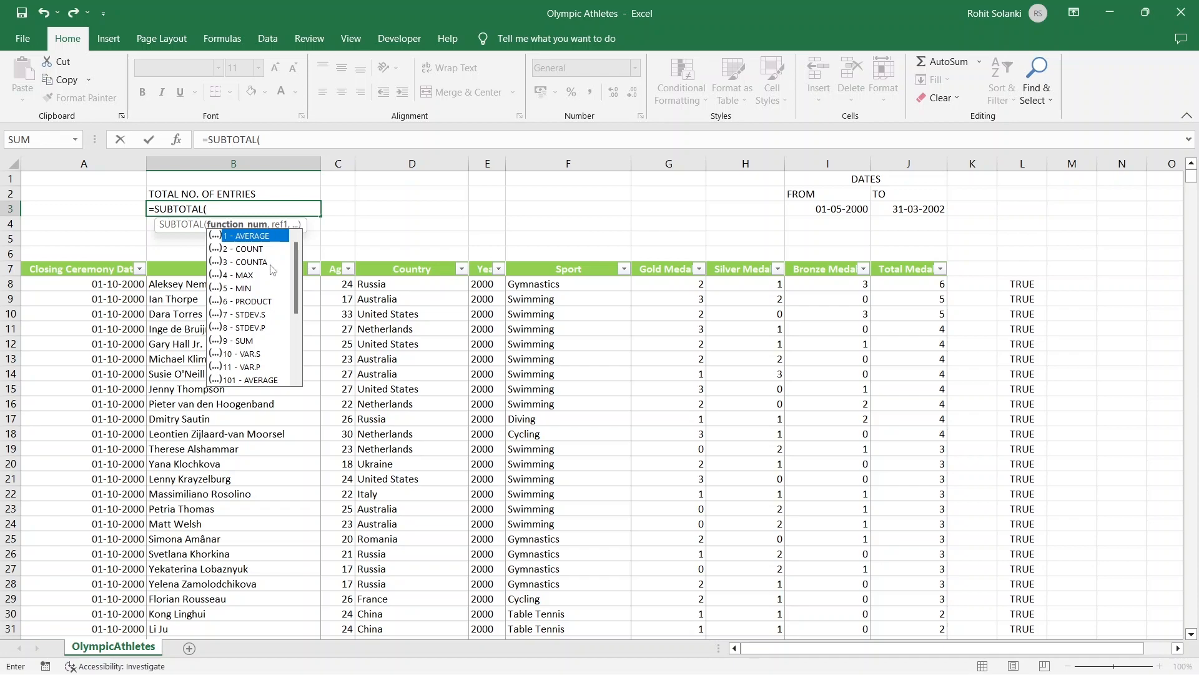
{"action": "type", "text": "3,"}
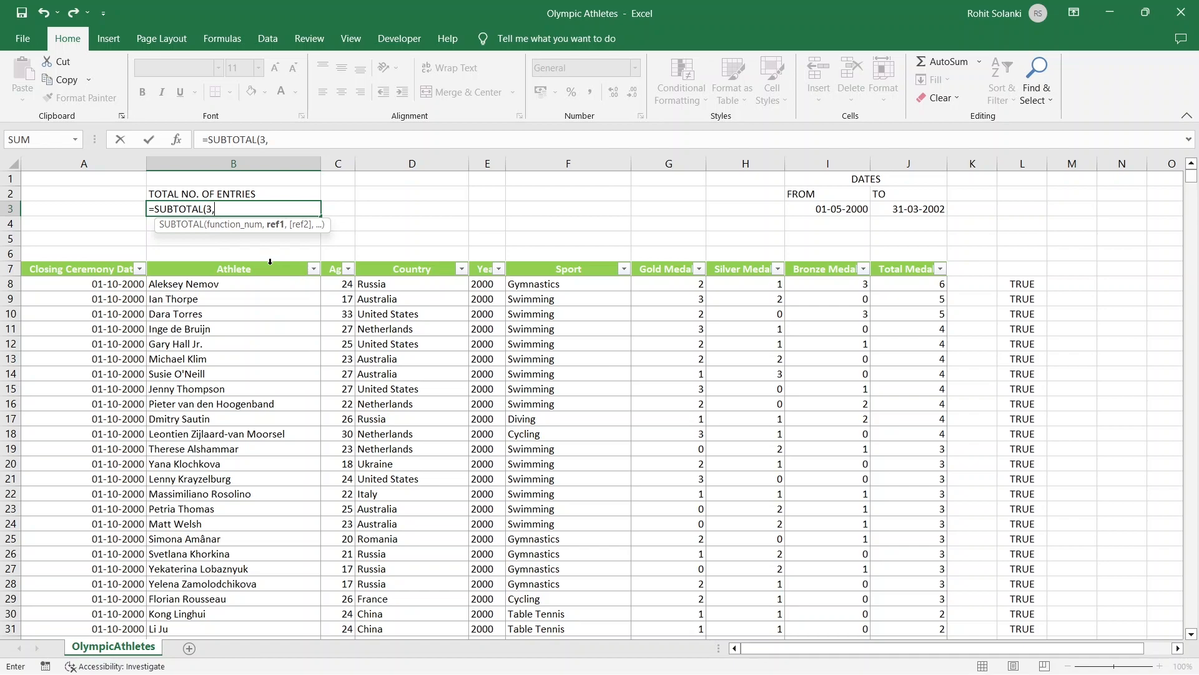
{"action": "left_click", "coordinate": [84, 260]}
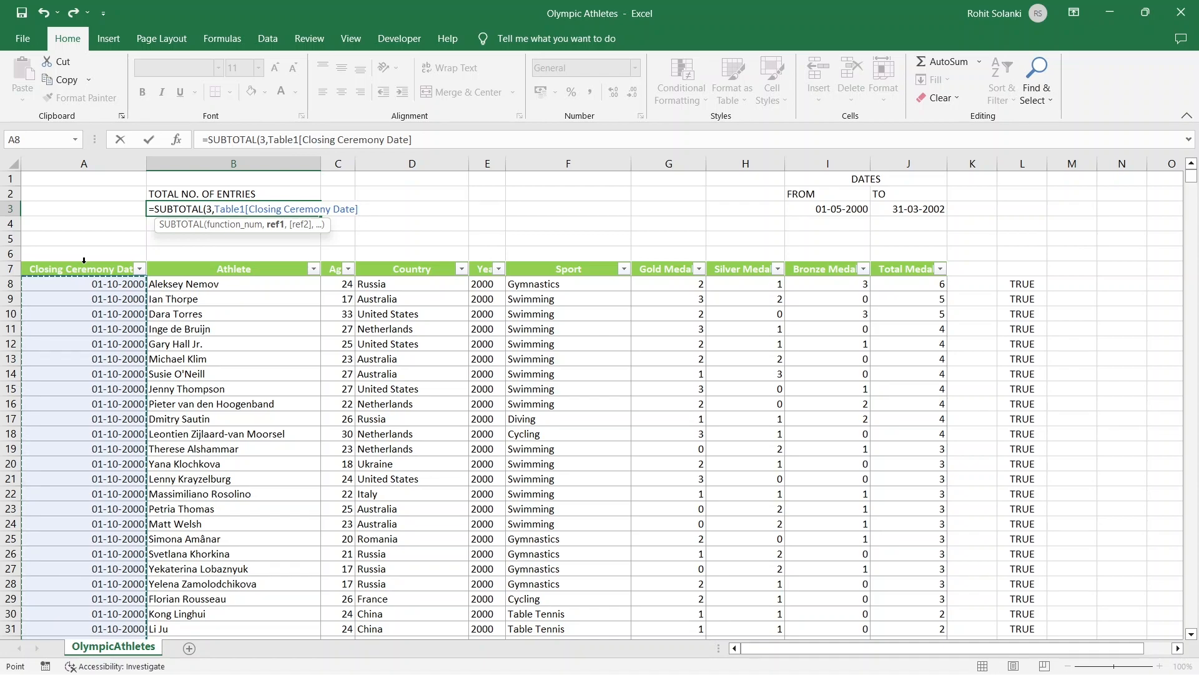
{"action": "type", "text": ")"}
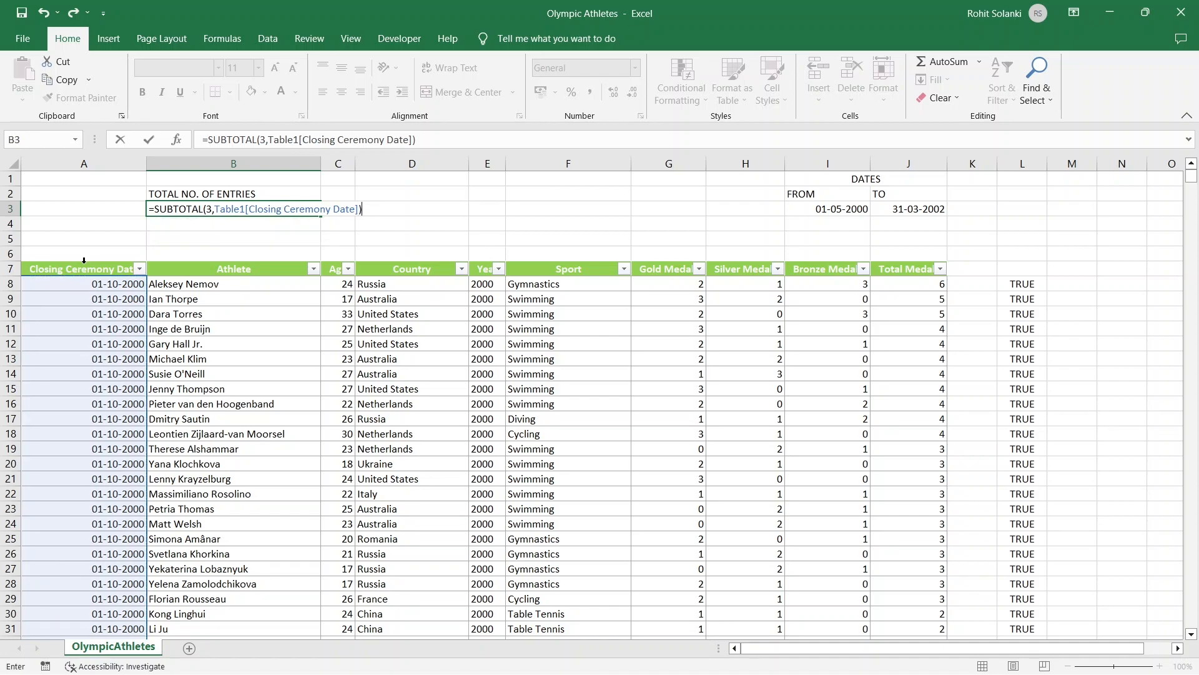
{"action": "key", "text": "Return"}
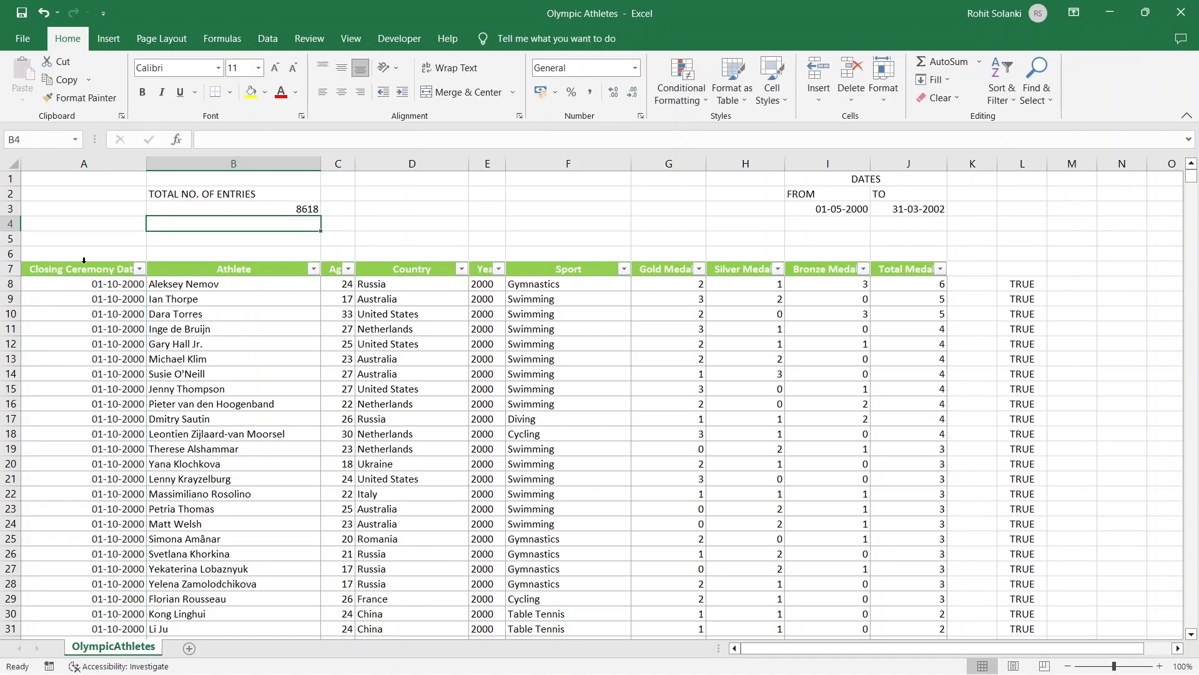
Check the SUBTOTAL result in B3 against the status bar count of all selected Closing Ceremony Date cells
{"action": "left_click", "coordinate": [187, 206]}
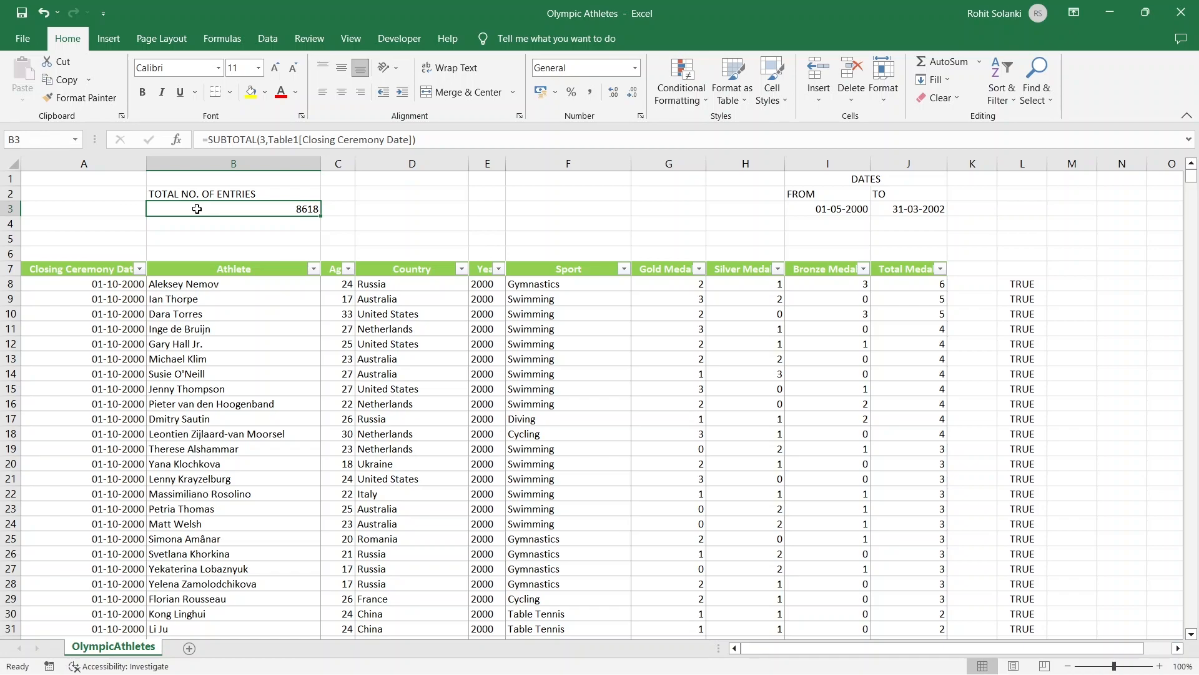
{"action": "left_click", "coordinate": [78, 283]}
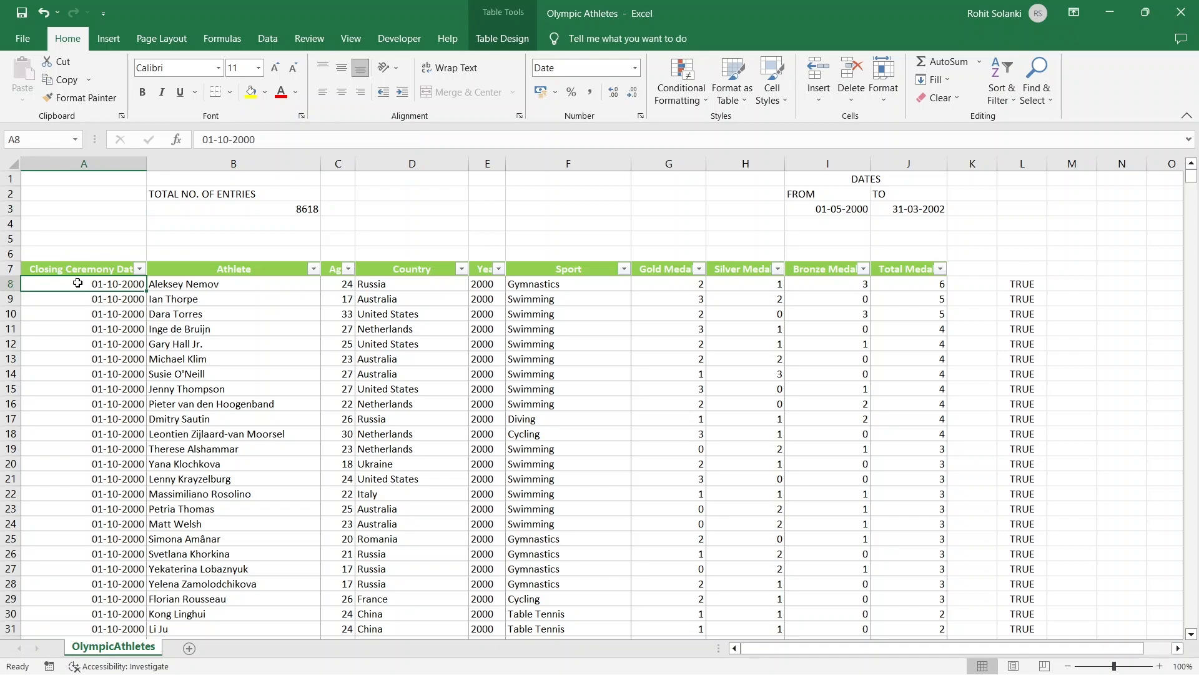
{"action": "key", "text": "ctrl+shift+Down"}
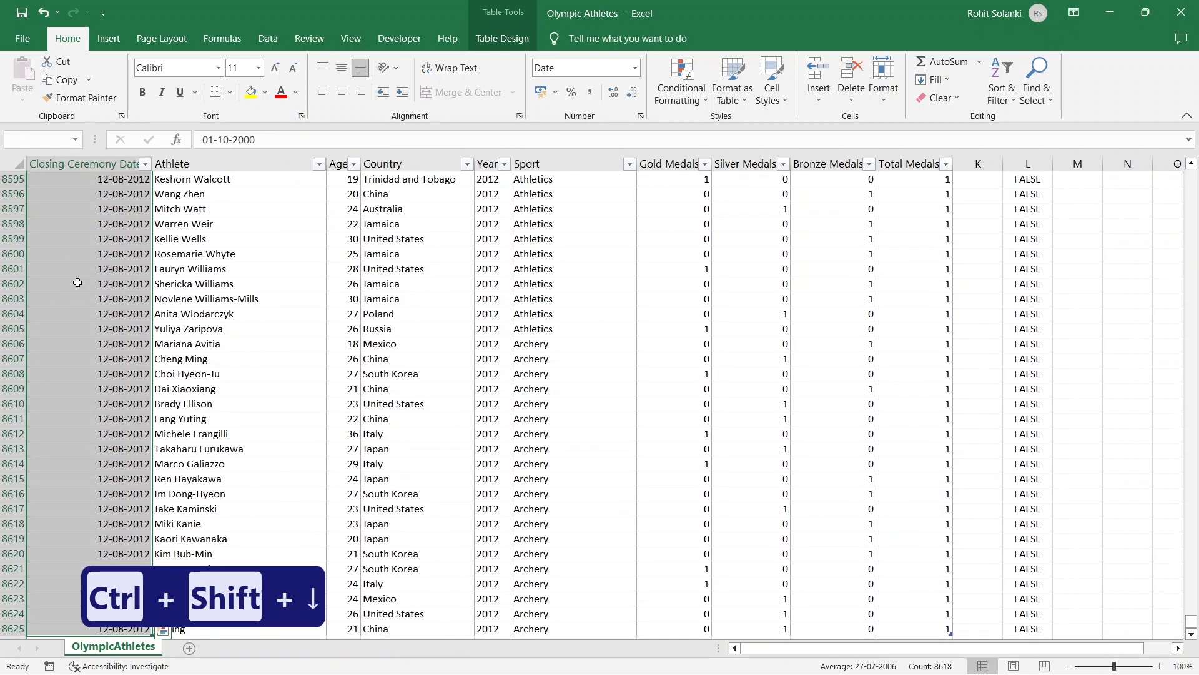
{"action": "scroll", "coordinate": [74, 297], "scroll_direction": "down", "scroll_amount": 3}
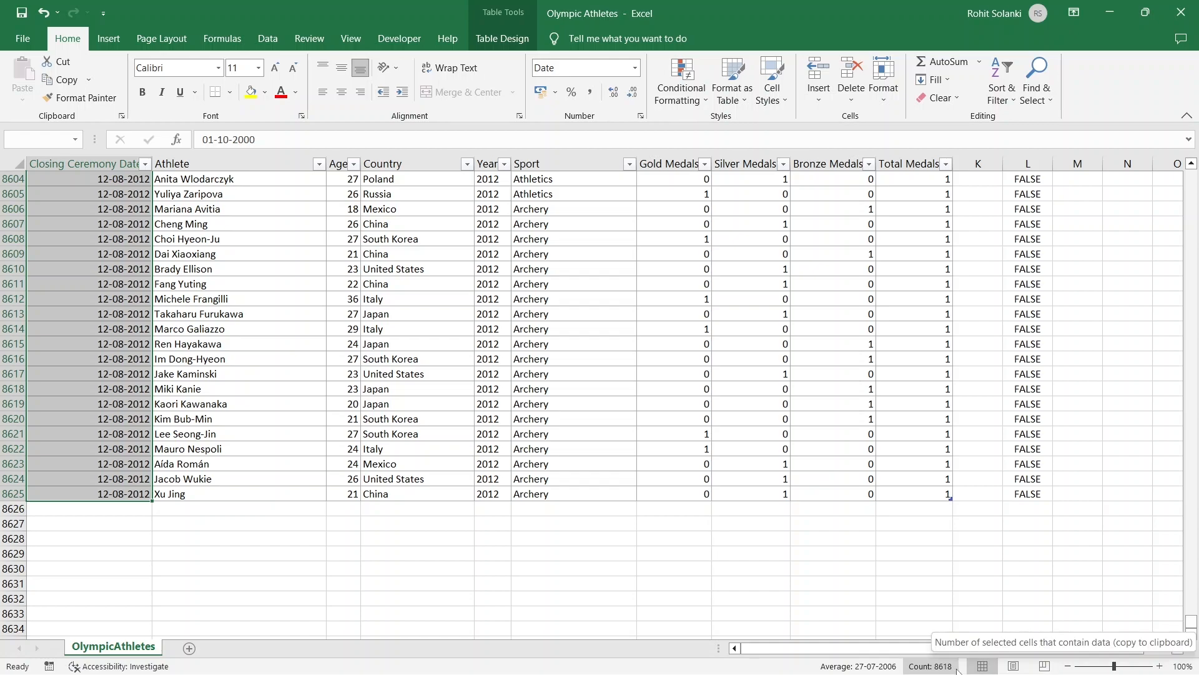
{"action": "left_click", "coordinate": [80, 496]}
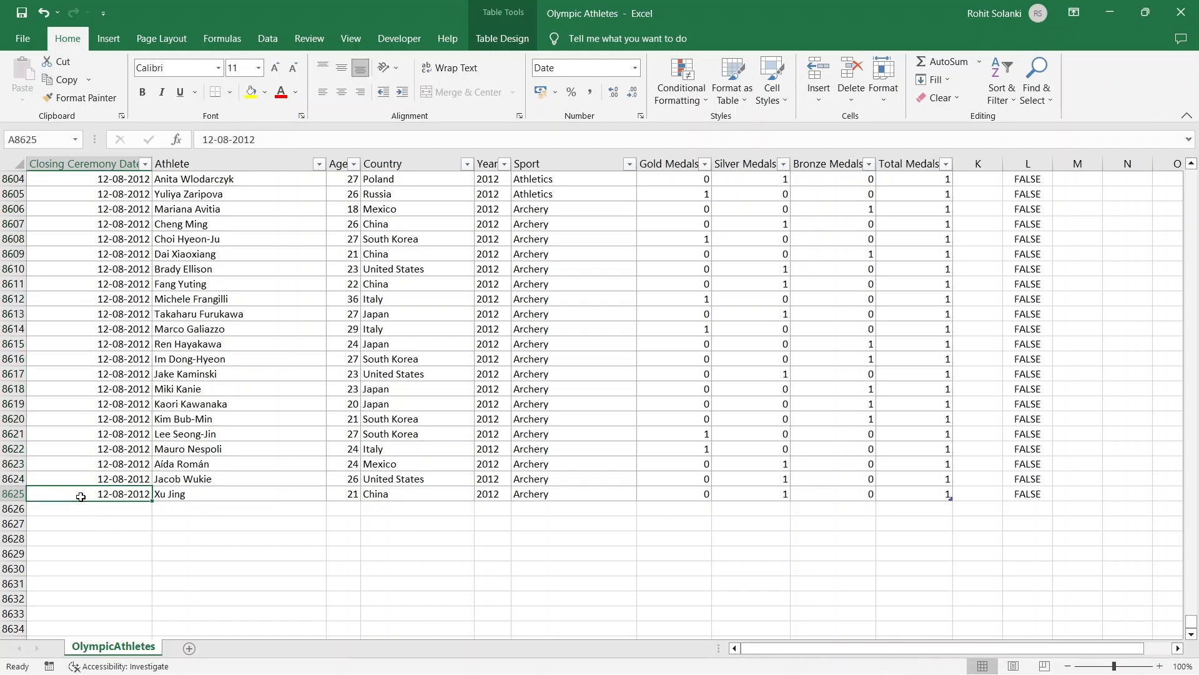
{"action": "key", "text": "ctrl+Up"}
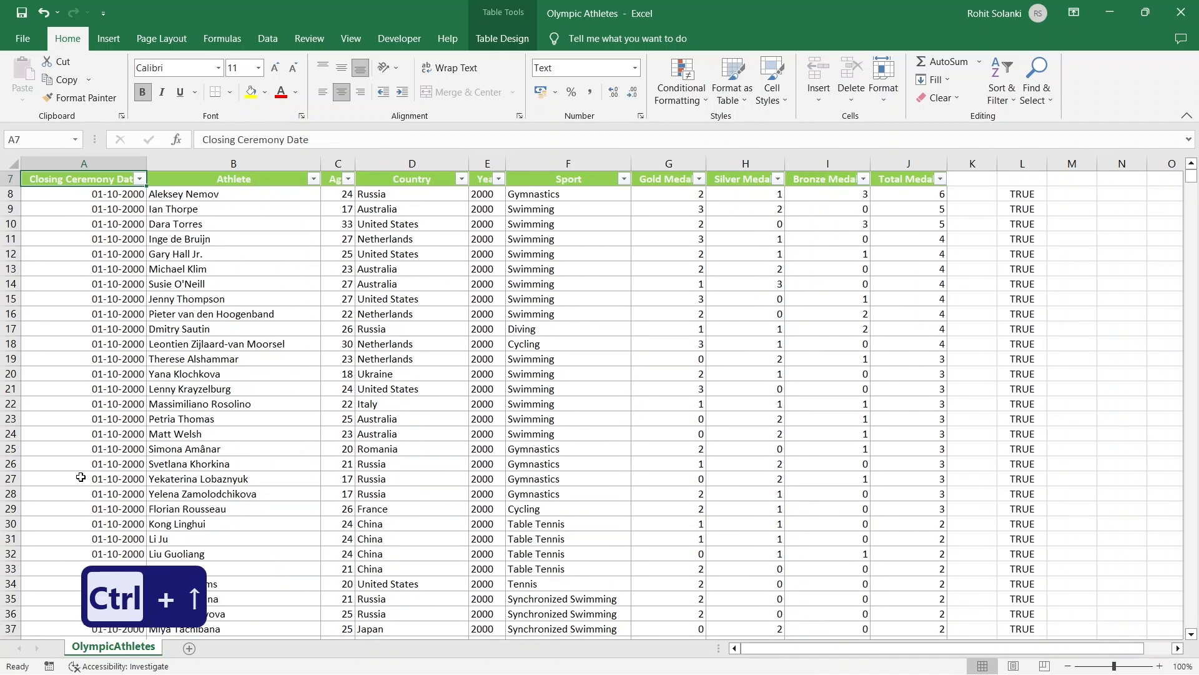
{"action": "left_click", "coordinate": [255, 213]}
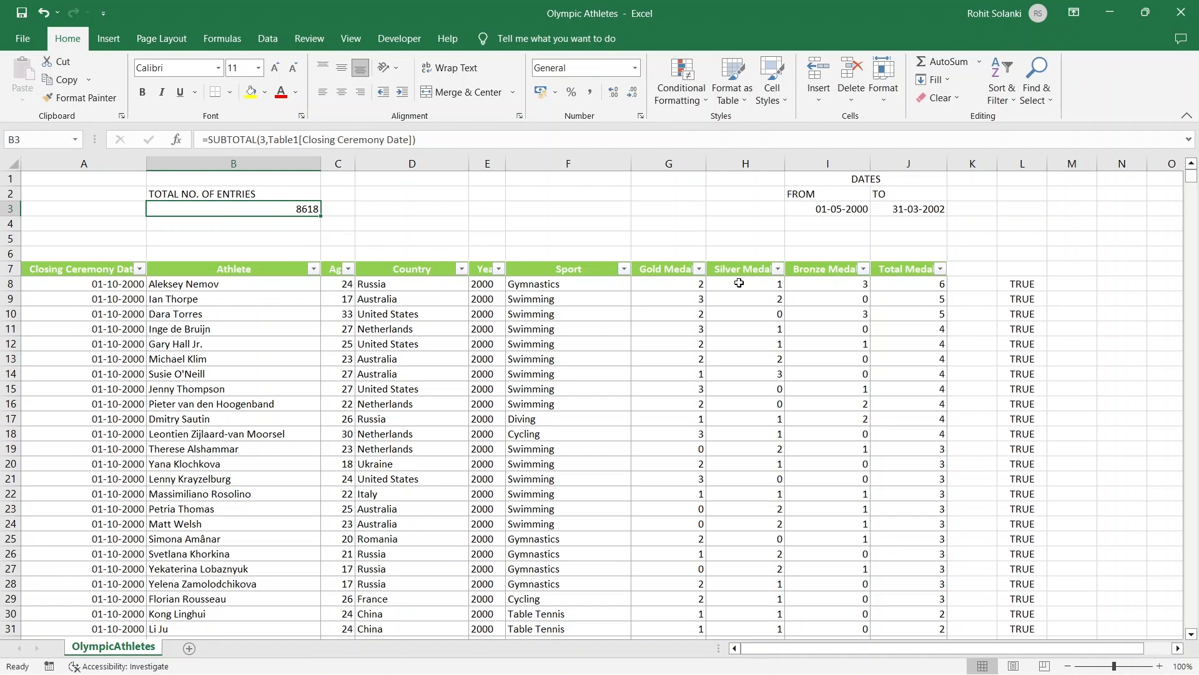
Filter the Closing Ceremony Date column by the Automatic font color and check the remaining rows against the FROM and TO dates
{"action": "left_click", "coordinate": [807, 210]}
{"action": "left_click_drag", "start_coordinate": [793, 212], "coordinate": [880, 212]}
{"action": "left_click", "coordinate": [880, 213]}
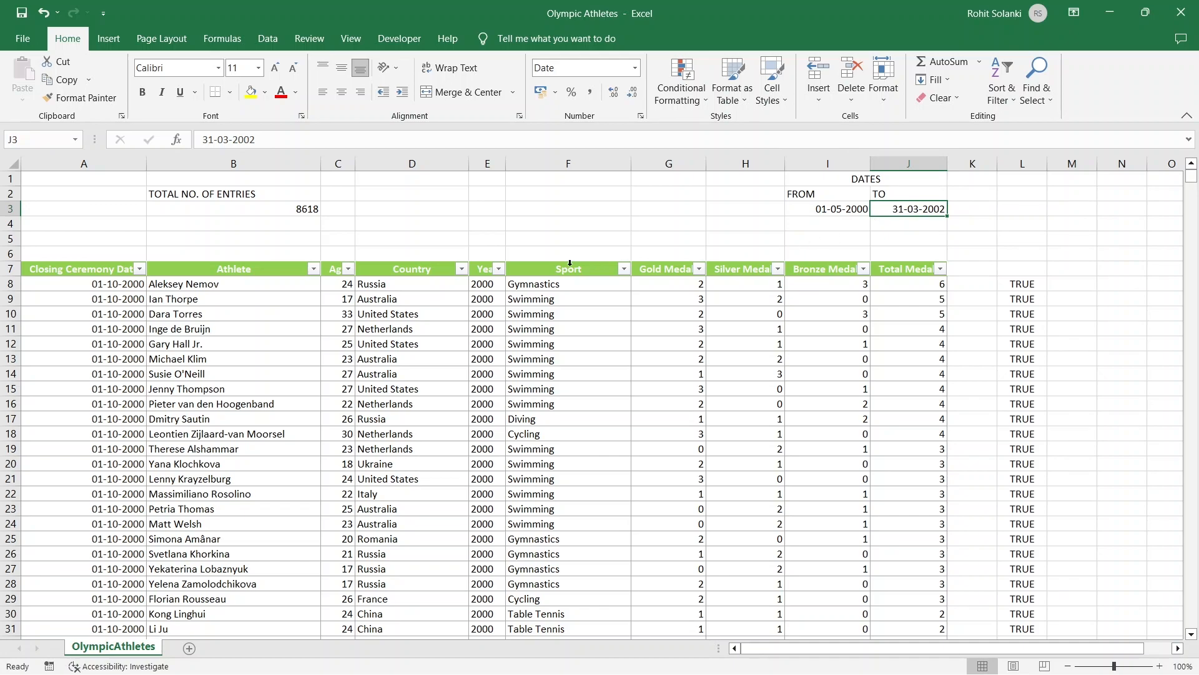
{"action": "left_click", "coordinate": [140, 269]}
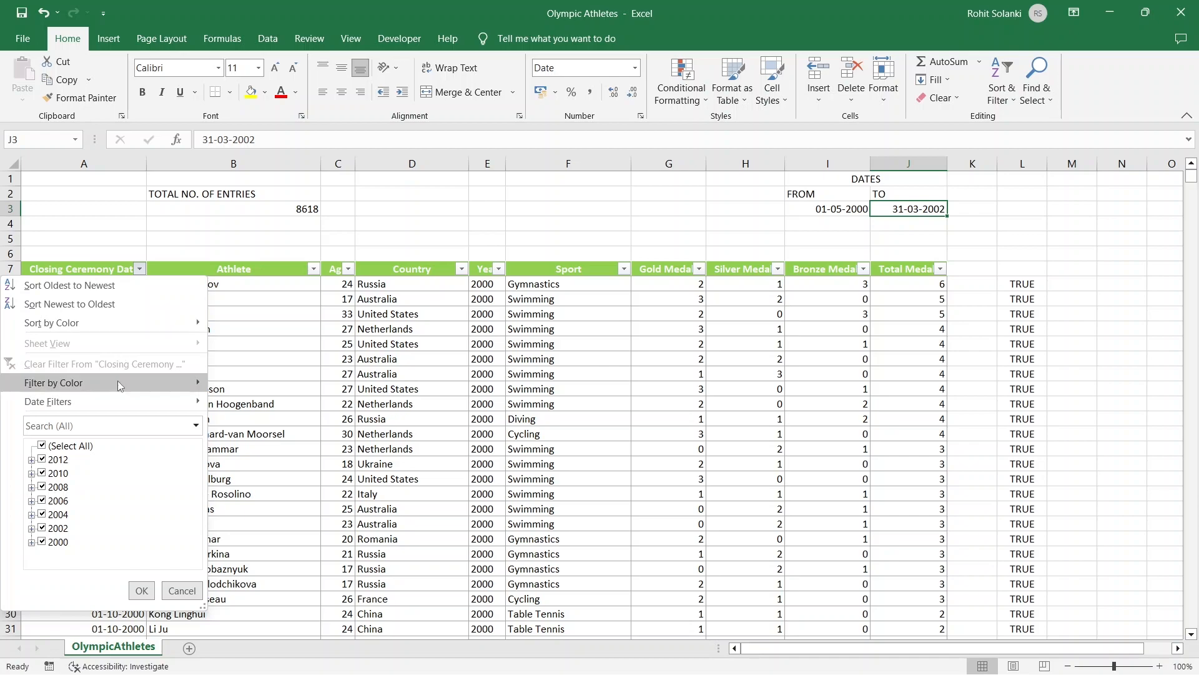
{"action": "mouse_move", "coordinate": [118, 382]}
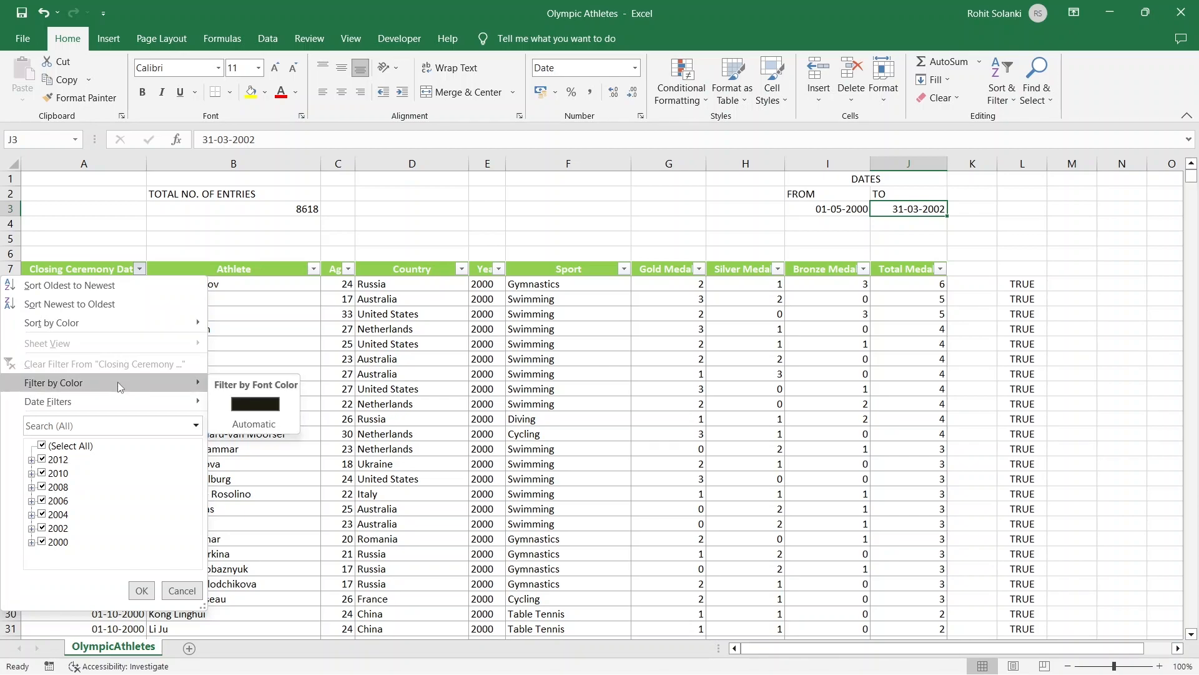
{"action": "left_click", "coordinate": [287, 406]}
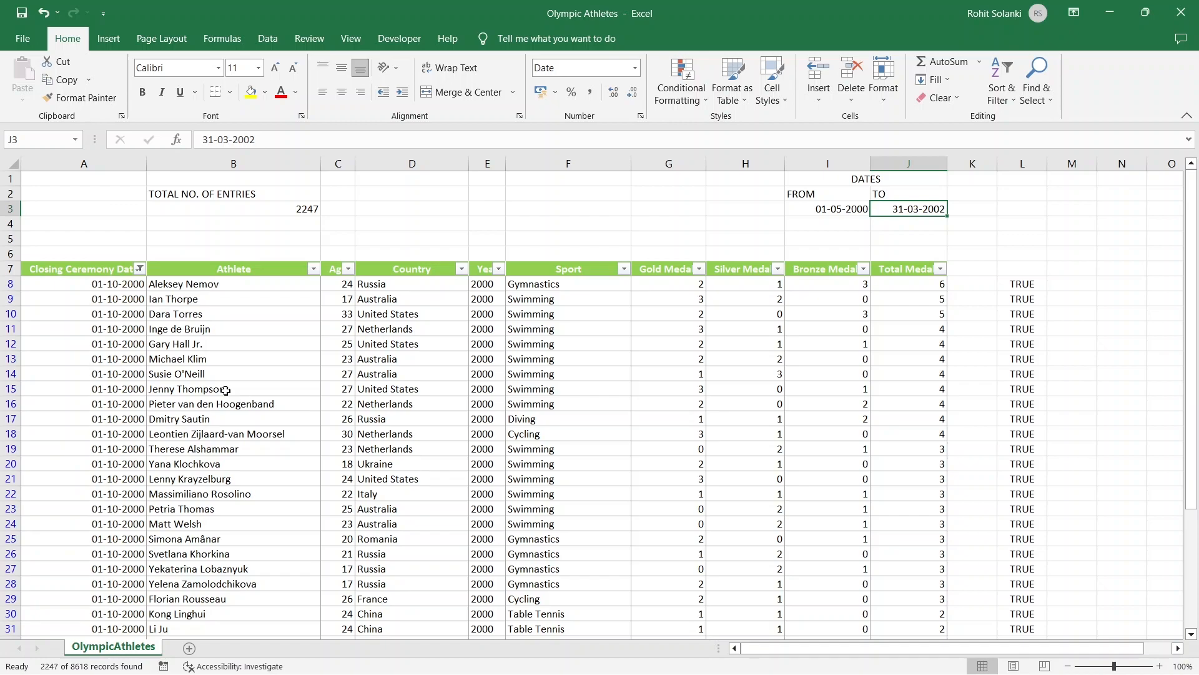
{"action": "left_click", "coordinate": [112, 289]}
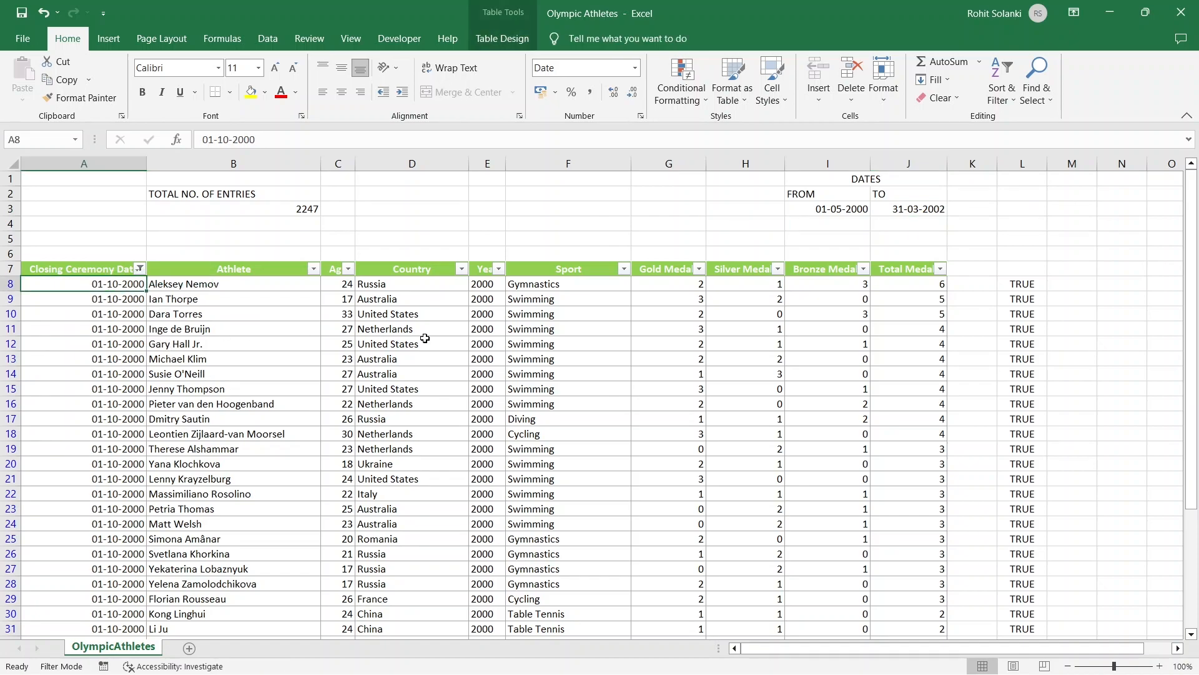
{"action": "left_click_drag", "start_coordinate": [824, 211], "coordinate": [908, 209]}
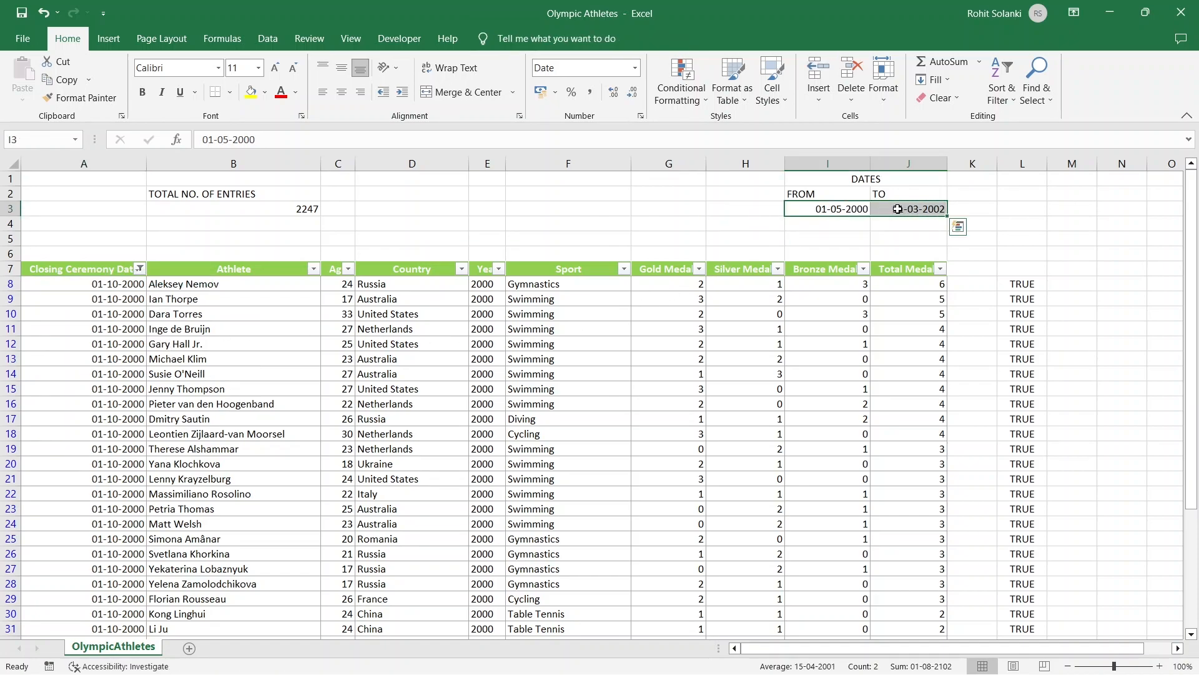
{"action": "left_click", "coordinate": [94, 287]}
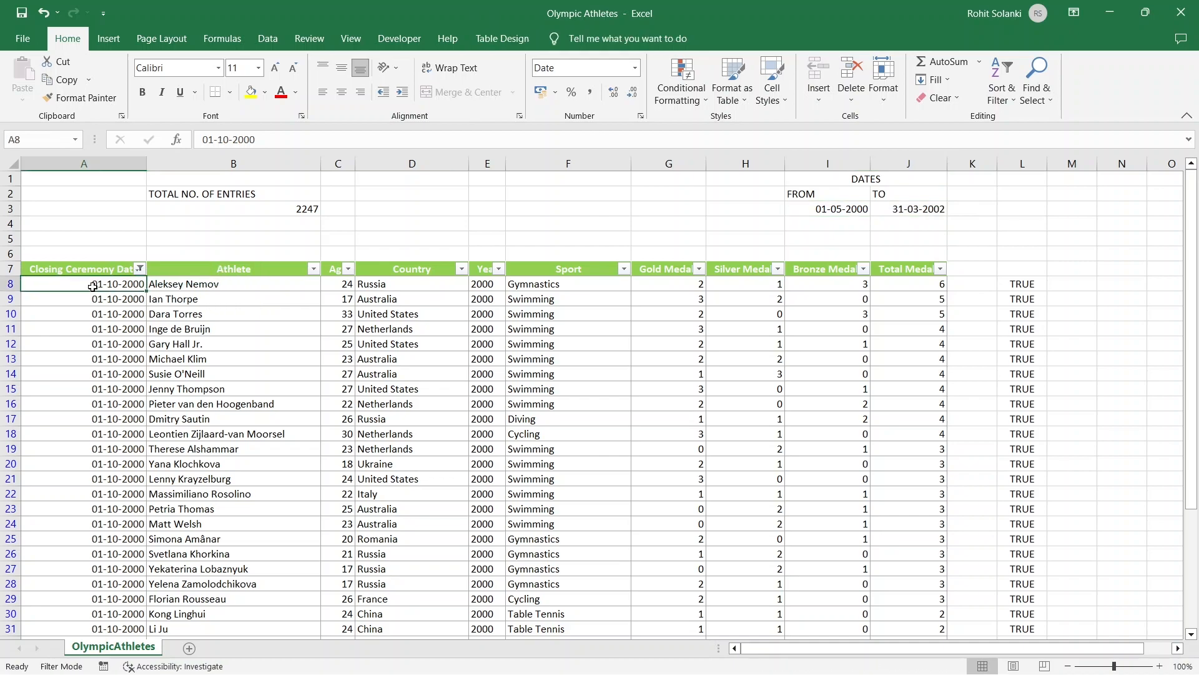
{"action": "left_click", "coordinate": [261, 208]}
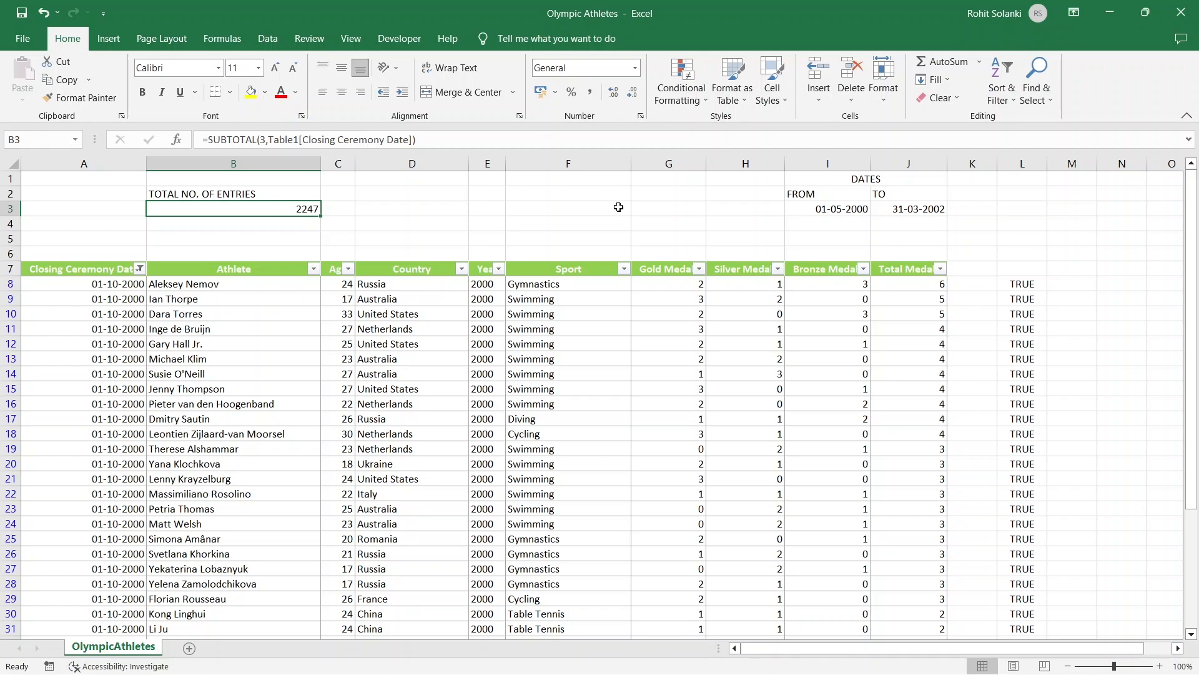
Center and bold the DATES, FROM, TO and TOTAL NO. OF ENTRIES labels and increase their font size to 12
{"action": "left_click_drag", "start_coordinate": [812, 179], "coordinate": [868, 191]}
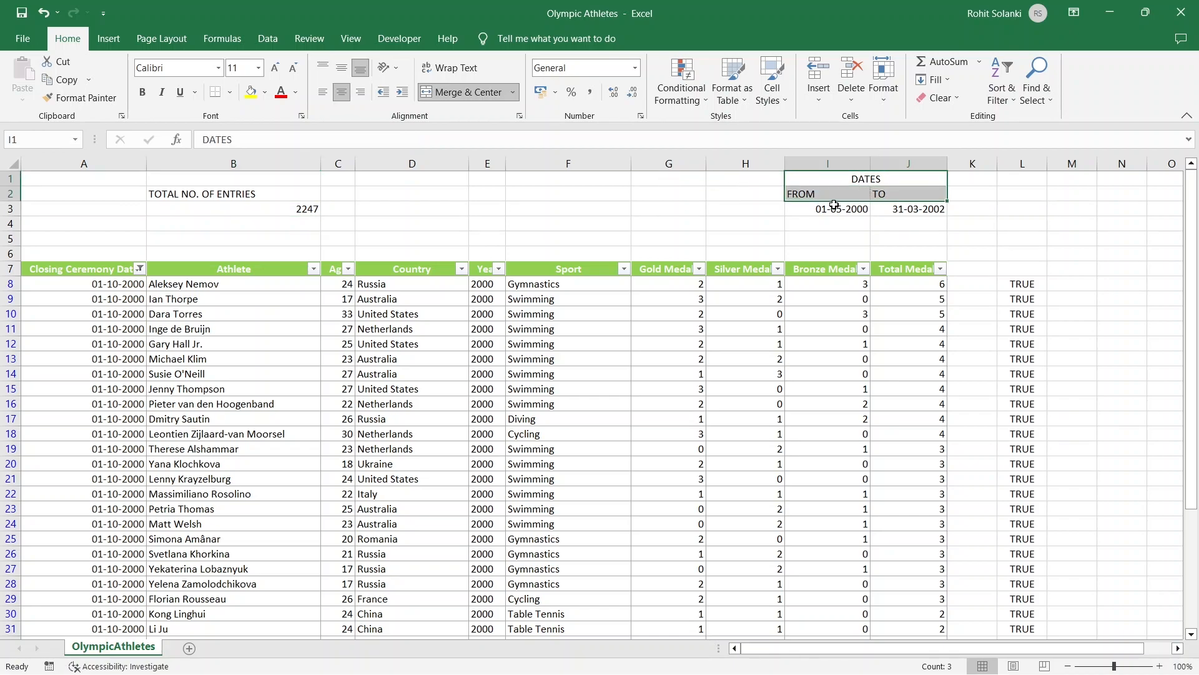
{"action": "left_click", "coordinate": [277, 193]}
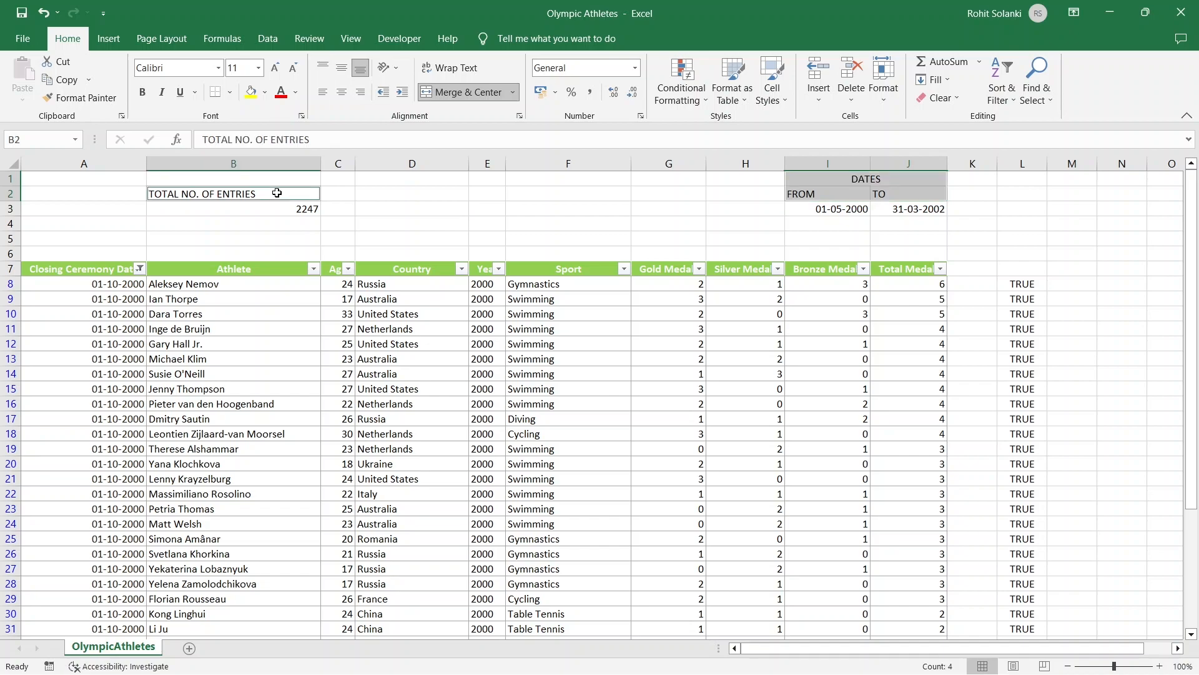
{"action": "left_click", "coordinate": [341, 94]}
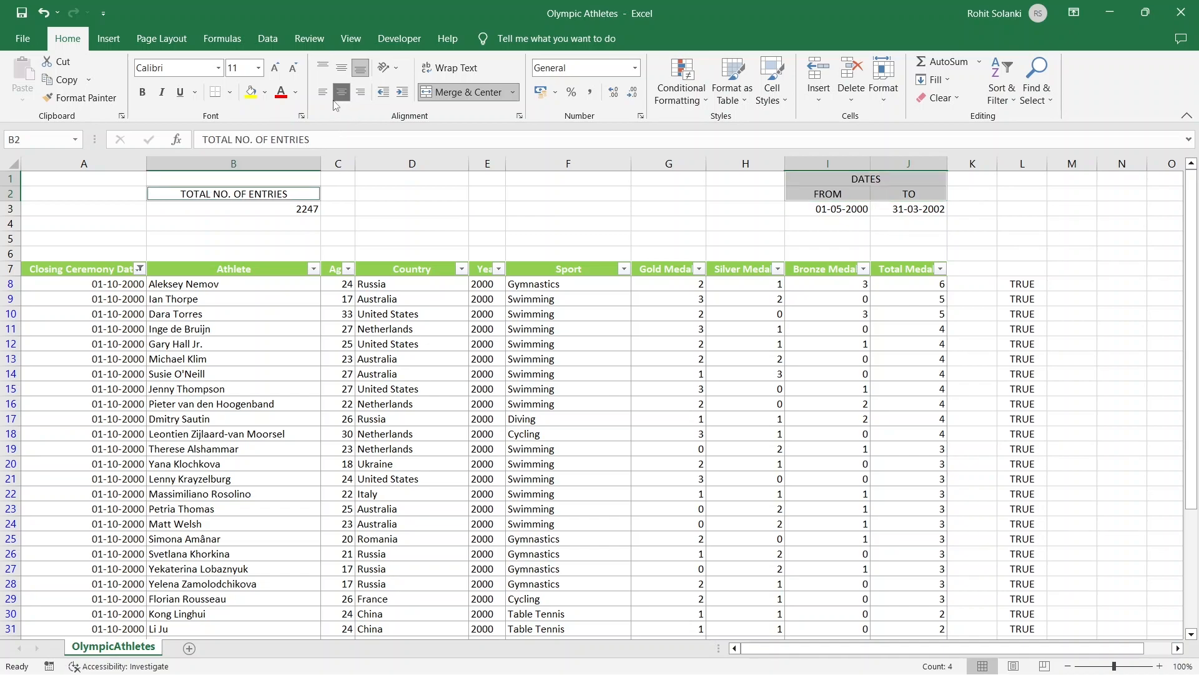
{"action": "left_click", "coordinate": [143, 93]}
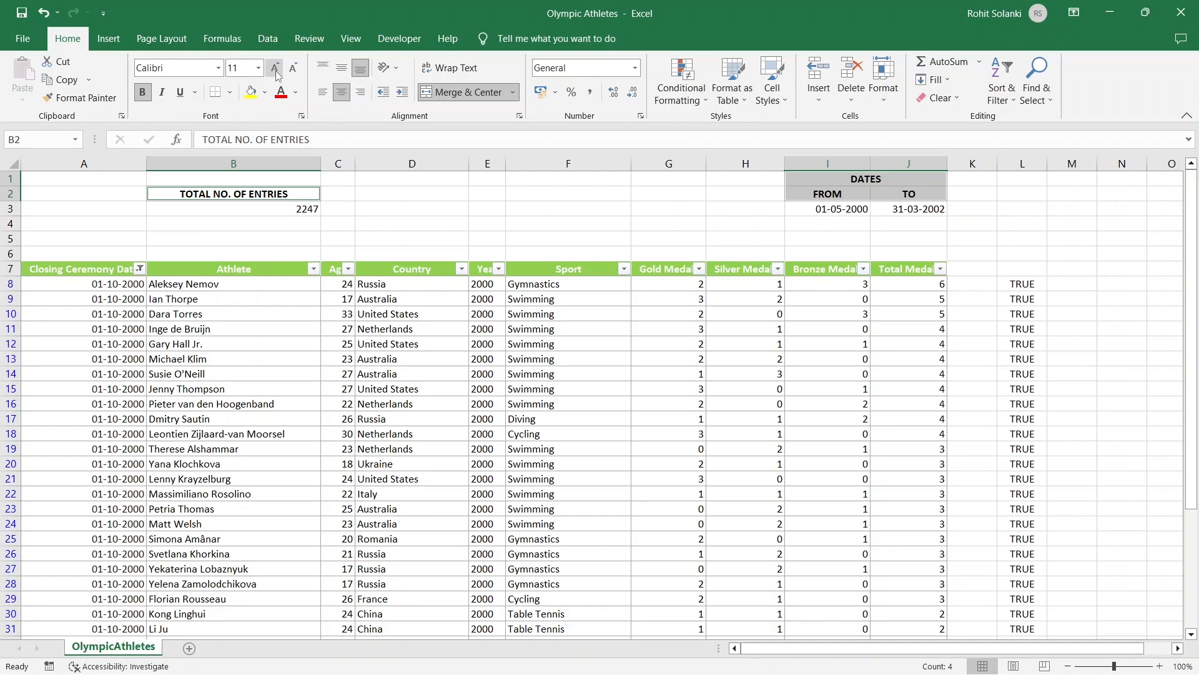
{"action": "left_click", "coordinate": [275, 68]}
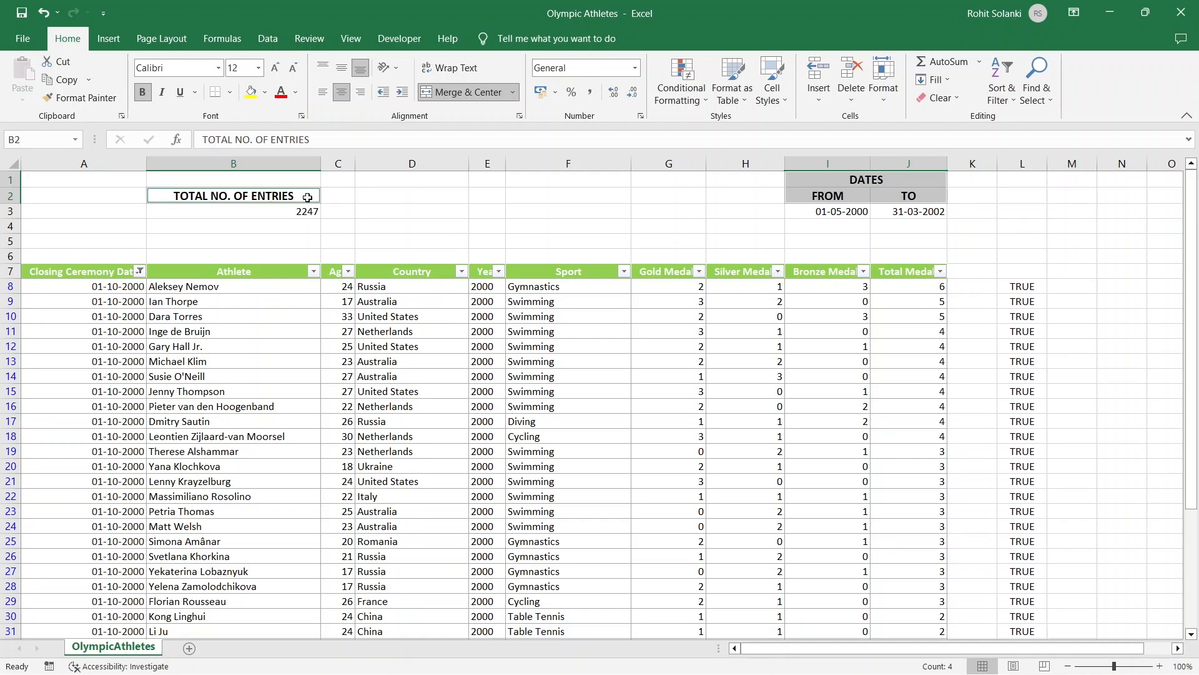
Try a green fill on the DATES, FROM, TO and TOTAL NO. OF ENTRIES labels
{"action": "left_click", "coordinate": [265, 94]}
{"action": "left_click", "coordinate": [300, 214]}
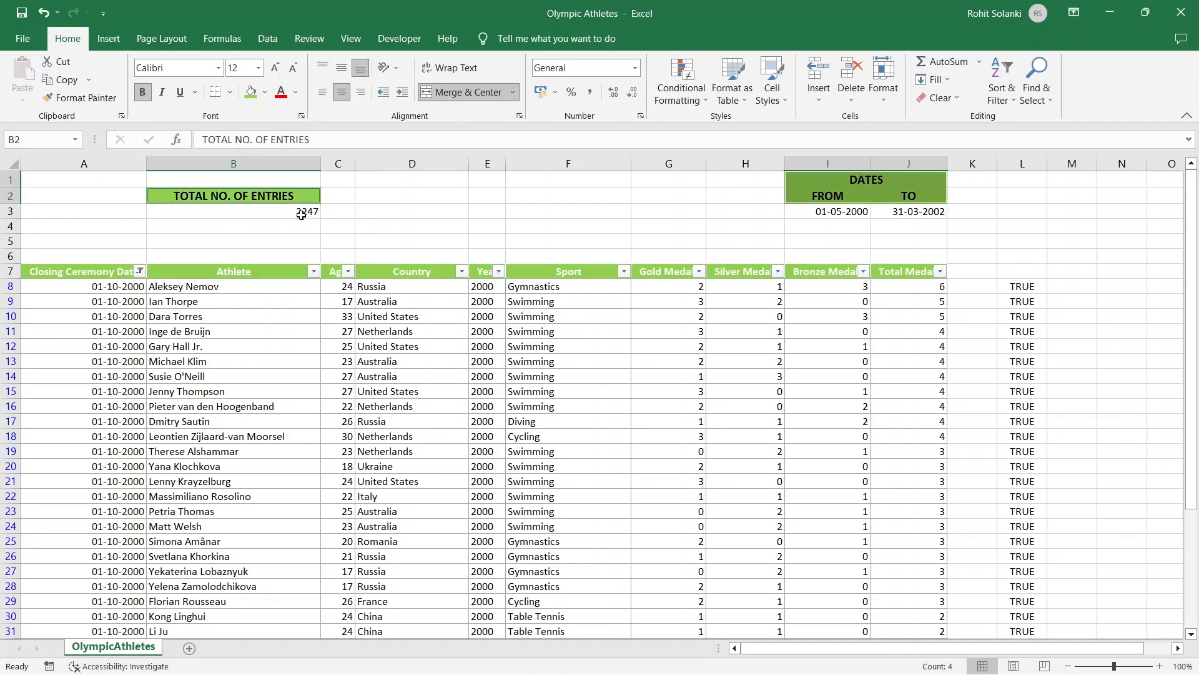
{"action": "left_click", "coordinate": [301, 213]}
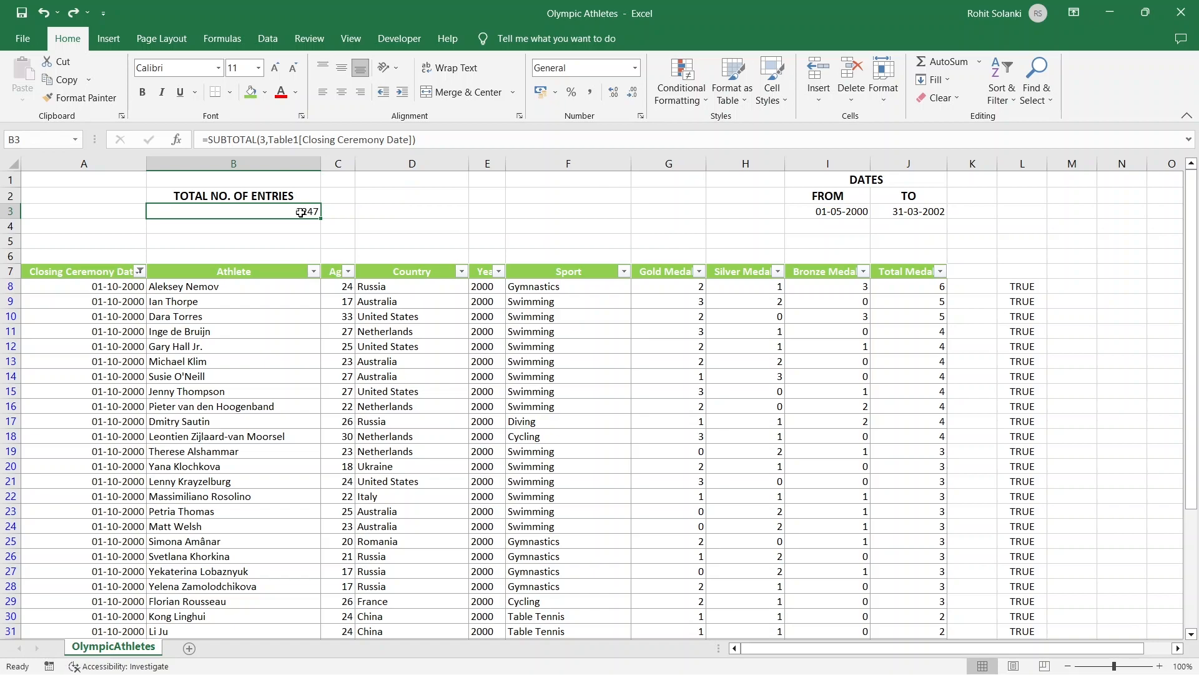
Freeze panes at cell K8 so the rows through the table header and columns A to J stay fixed while scrolling
{"action": "left_click", "coordinate": [950, 288]}
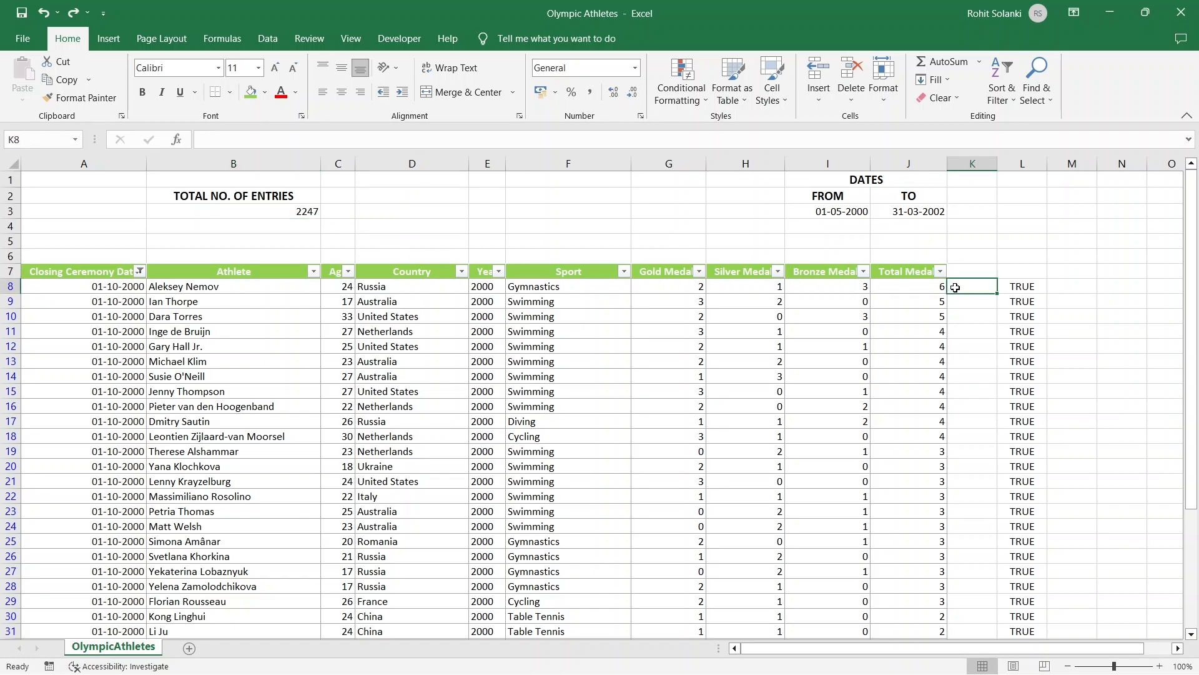
{"action": "left_click", "coordinate": [353, 43]}
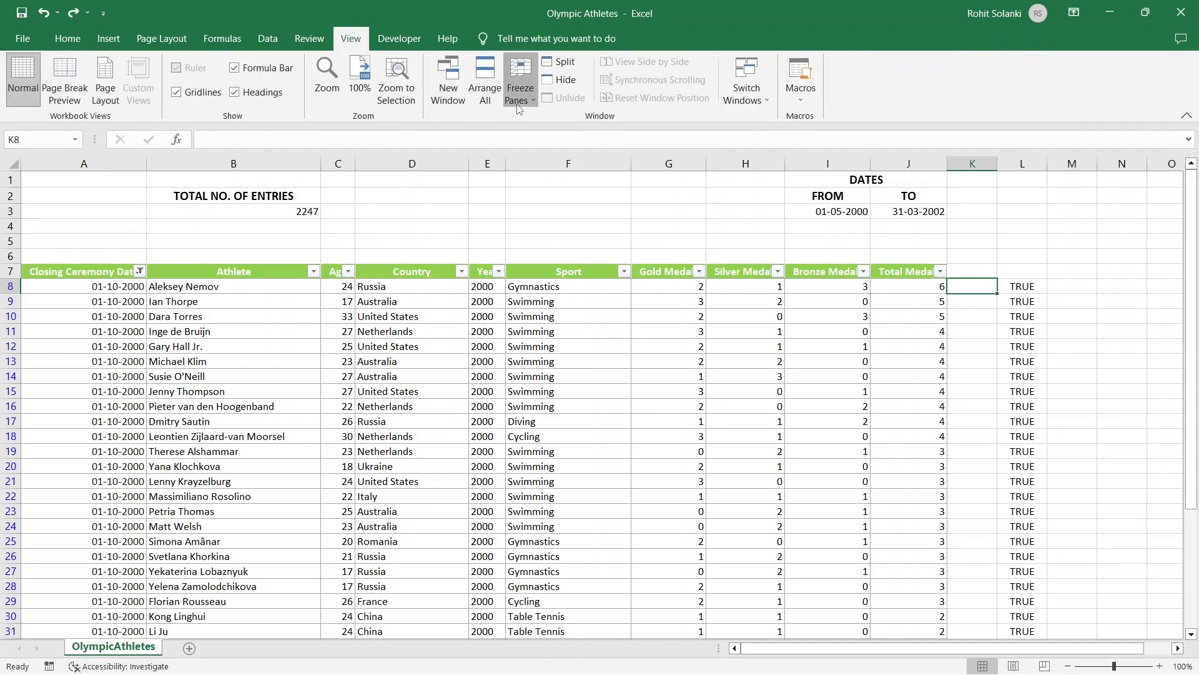
{"action": "left_click", "coordinate": [518, 99]}
{"action": "left_click", "coordinate": [531, 125]}
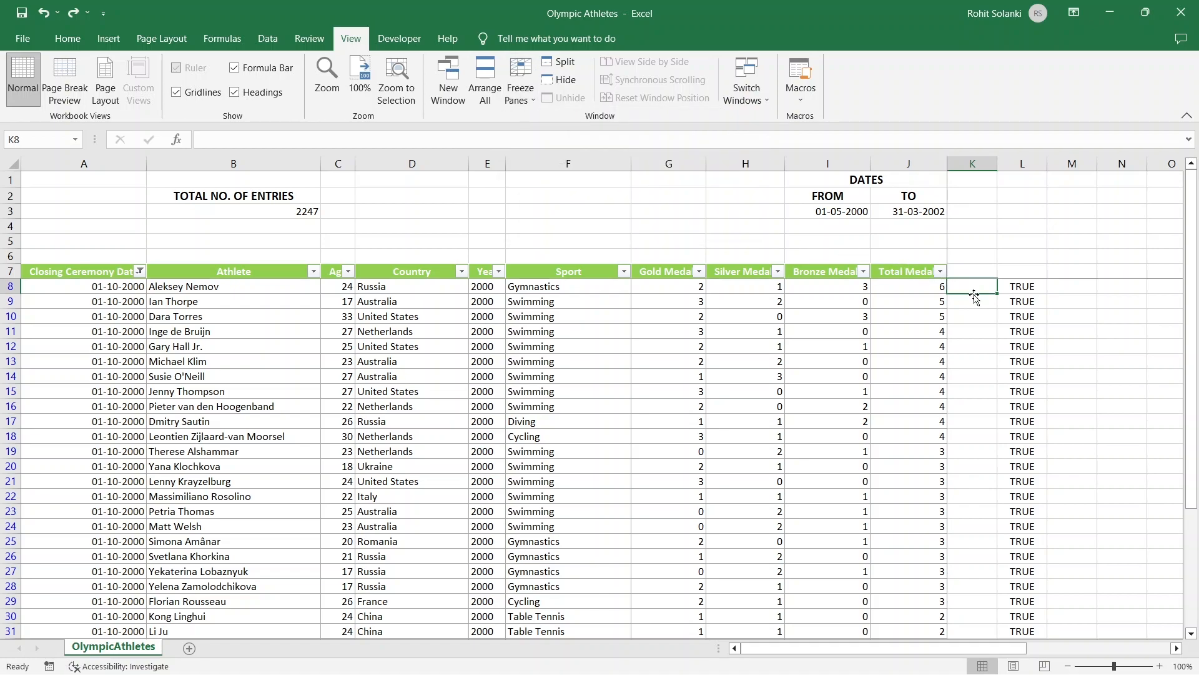
{"action": "scroll", "coordinate": [973, 294], "scroll_direction": "down", "scroll_amount": 5}
{"action": "scroll", "coordinate": [974, 294], "scroll_direction": "down", "scroll_amount": 5}
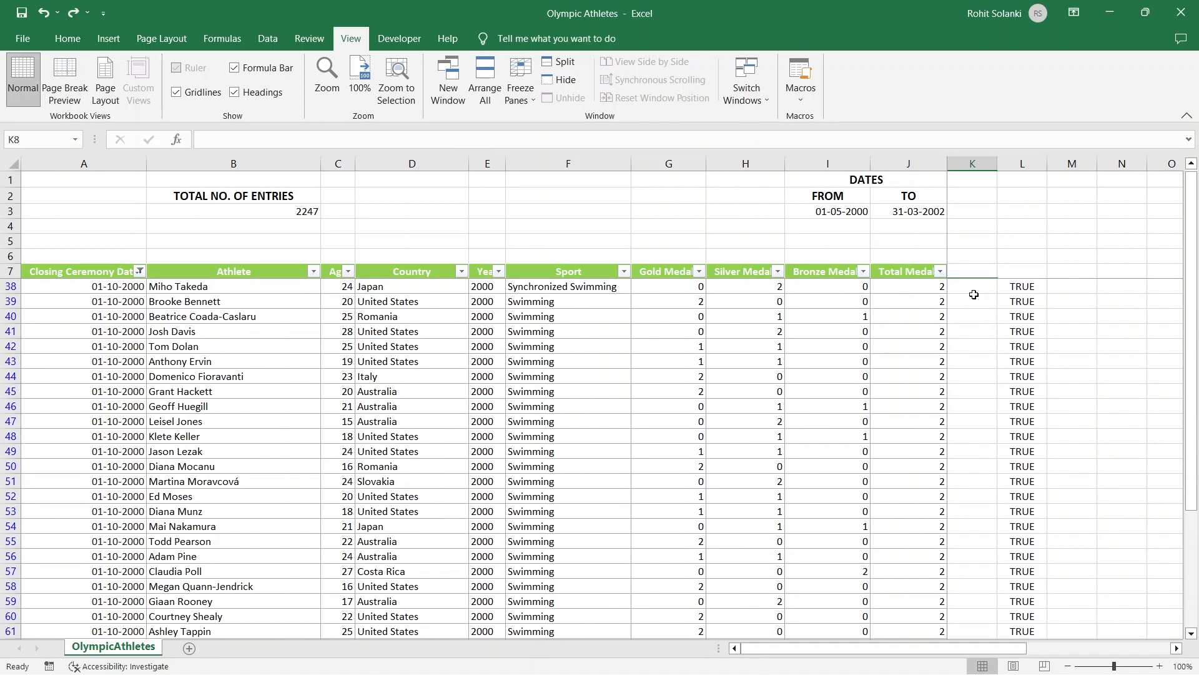
{"action": "scroll", "coordinate": [973, 294], "scroll_direction": "up", "scroll_amount": 10}
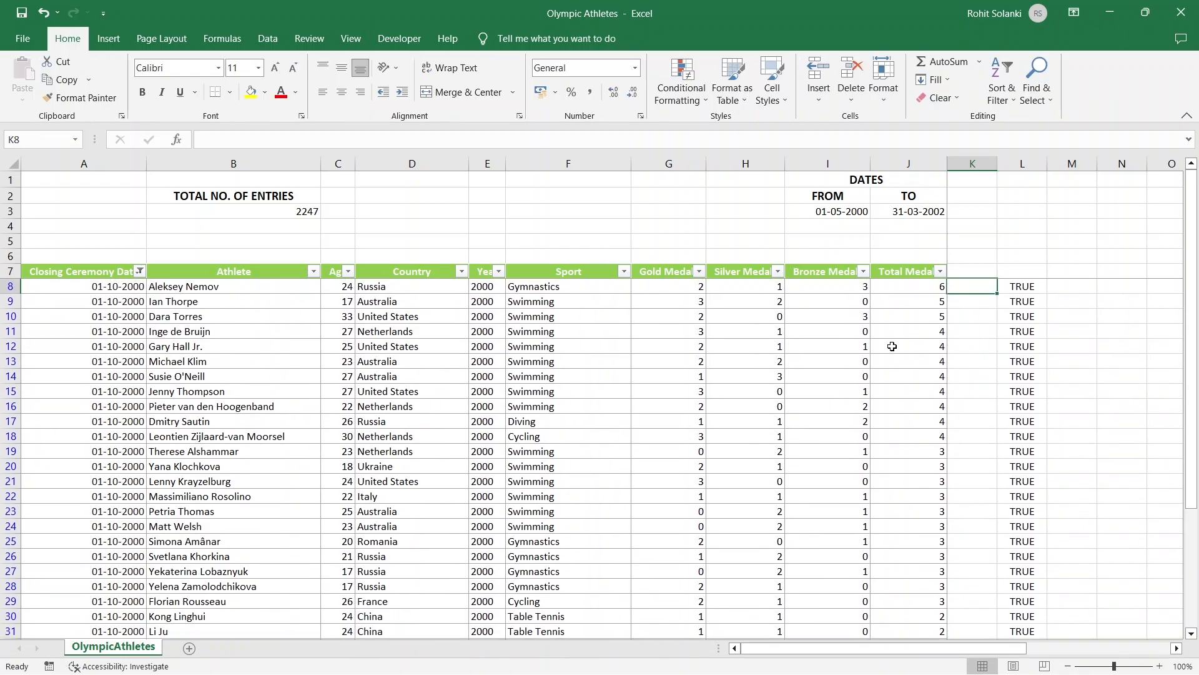
Format the FILTER and CLEAR cells in P2 and P4 with an orange fill and bold, centered text
{"action": "left_click_drag", "start_coordinate": [899, 650], "coordinate": [1006, 653]}
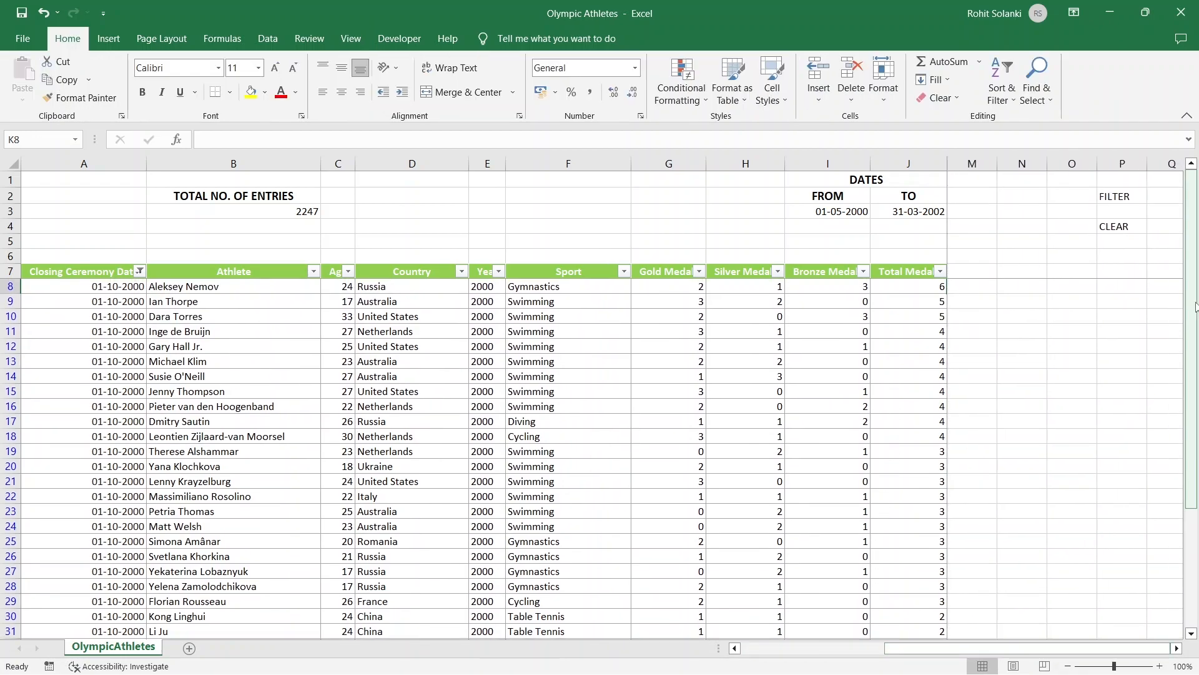
{"action": "left_click", "coordinate": [1136, 198]}
{"action": "left_click", "coordinate": [1136, 229]}
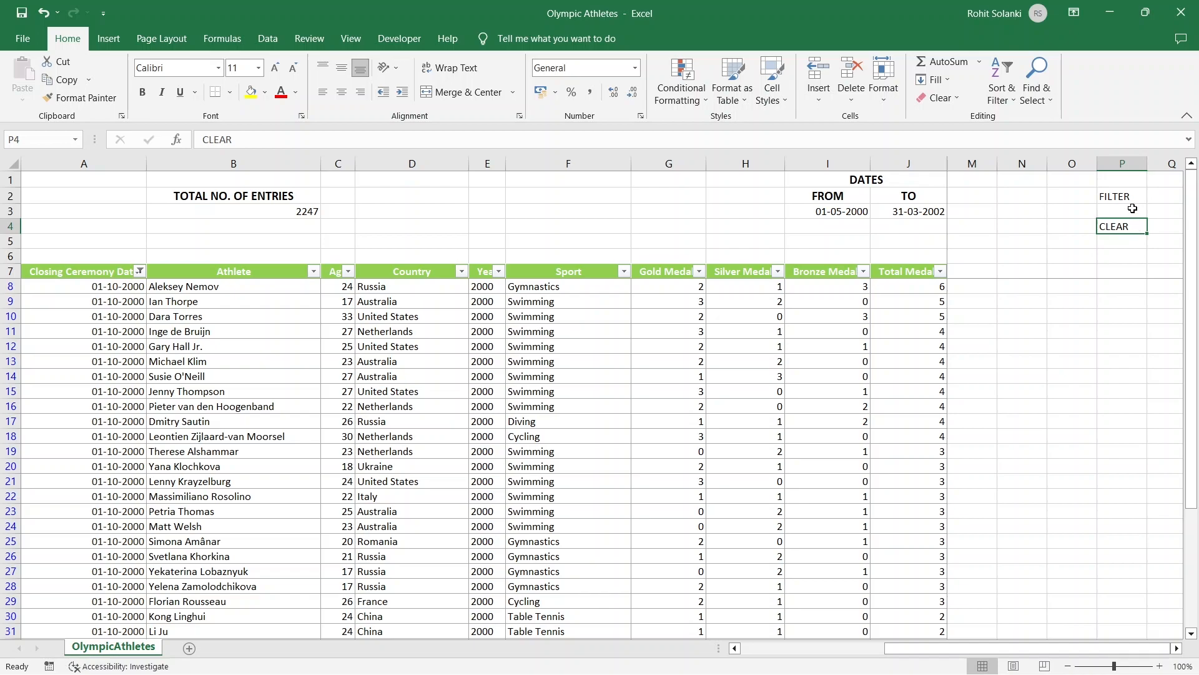
{"action": "left_click", "coordinate": [1136, 201]}
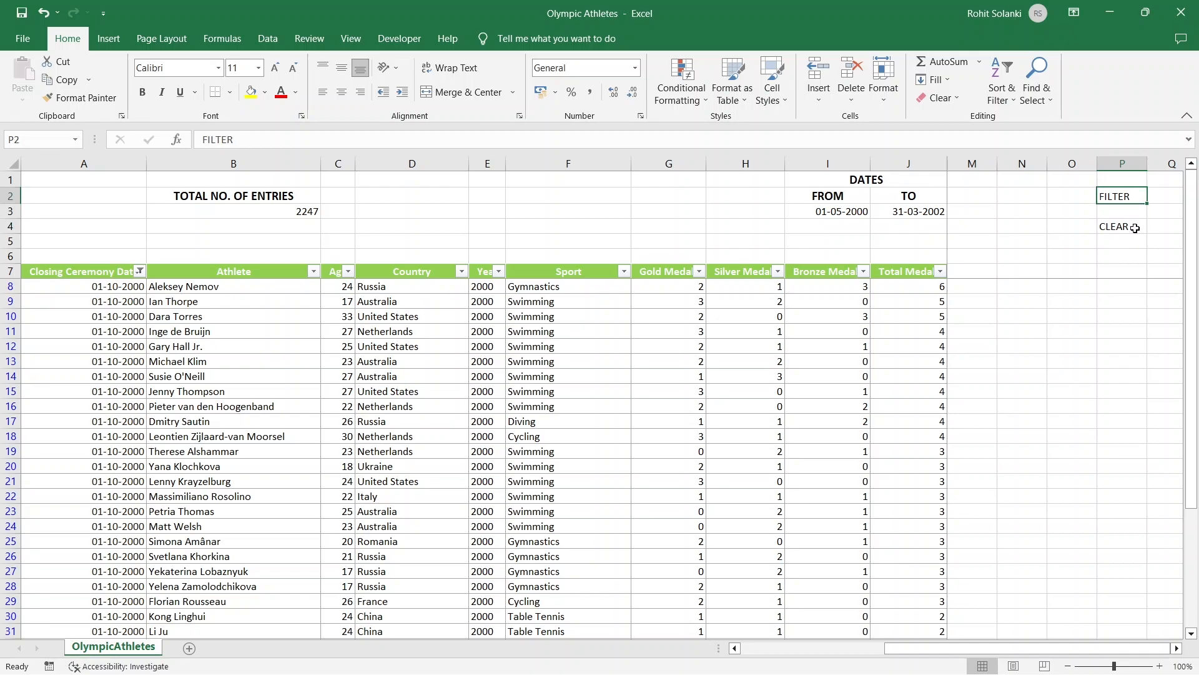
{"action": "left_click", "coordinate": [1136, 229], "text": "ctrl"}
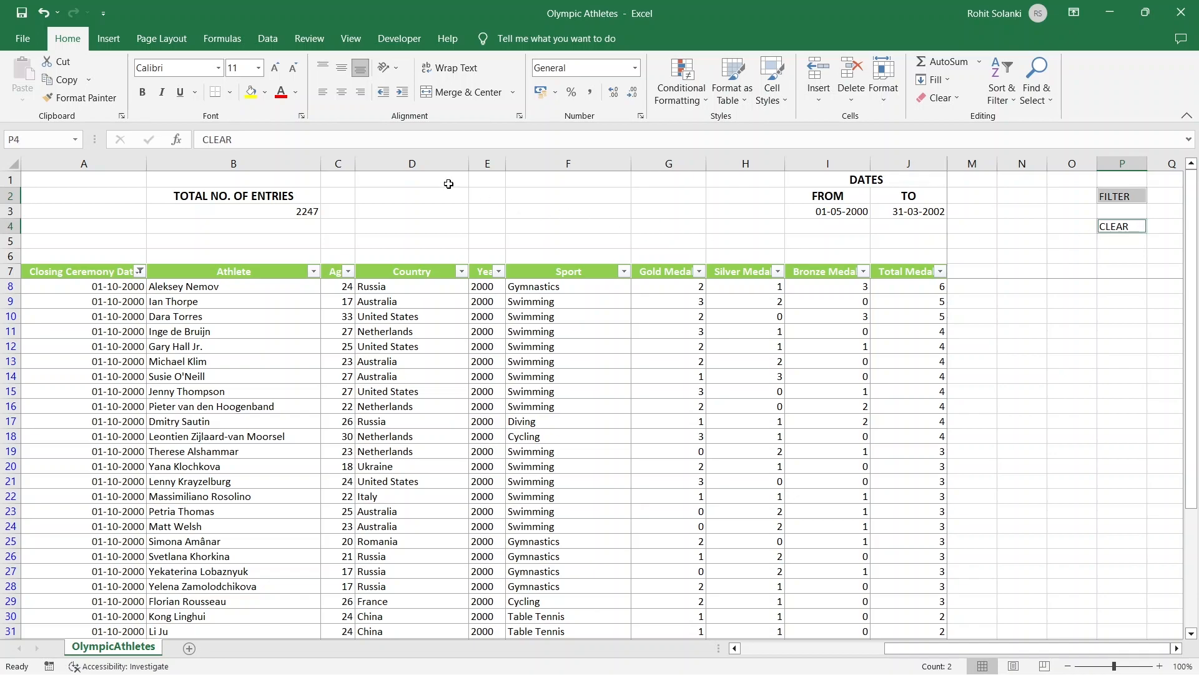
{"action": "left_click", "coordinate": [250, 91]}
{"action": "left_click", "coordinate": [265, 92]}
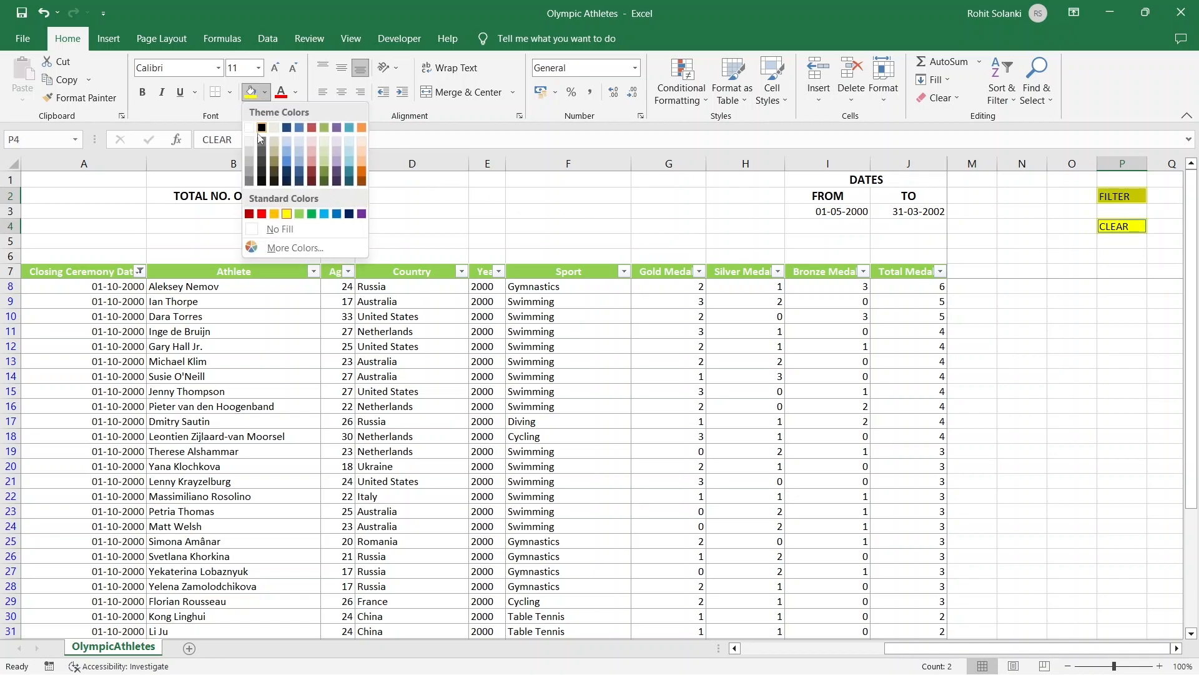
{"action": "left_click", "coordinate": [273, 213]}
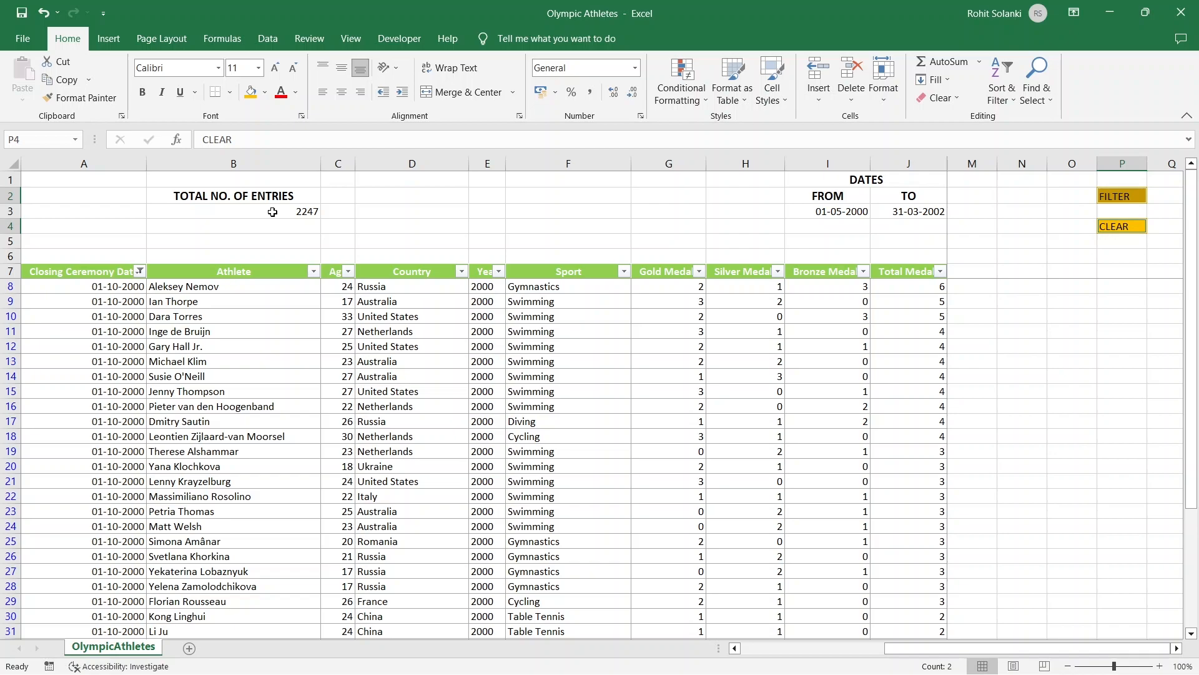
{"action": "left_click", "coordinate": [143, 92]}
{"action": "left_click", "coordinate": [339, 97]}
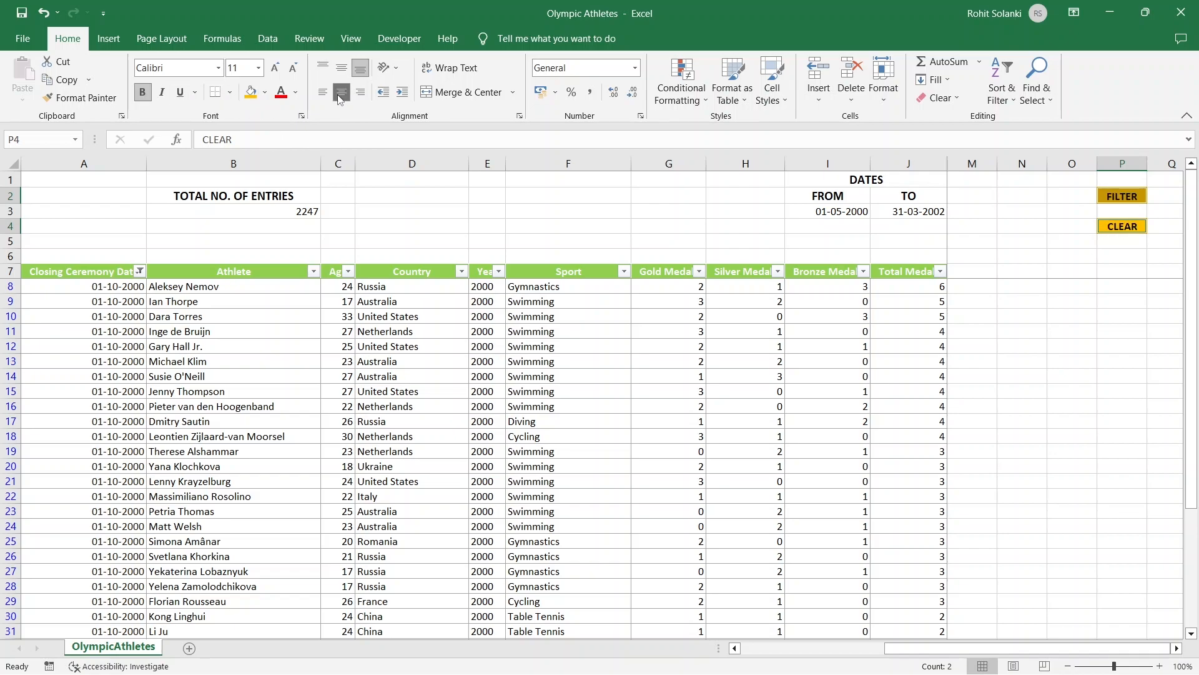
Copy the FILTER cell P2, paste it as a linked picture, and move the picture above the Country column in rows 2–3
{"action": "left_click", "coordinate": [1105, 197]}
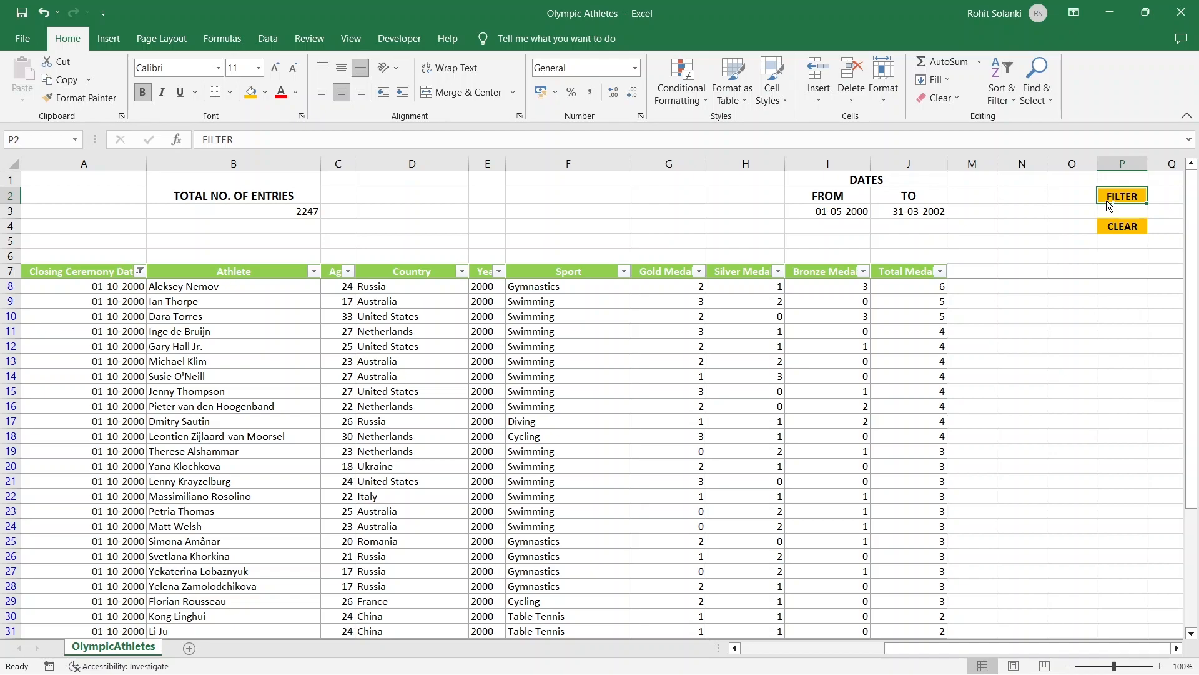
{"action": "key", "text": "ctrl+c"}
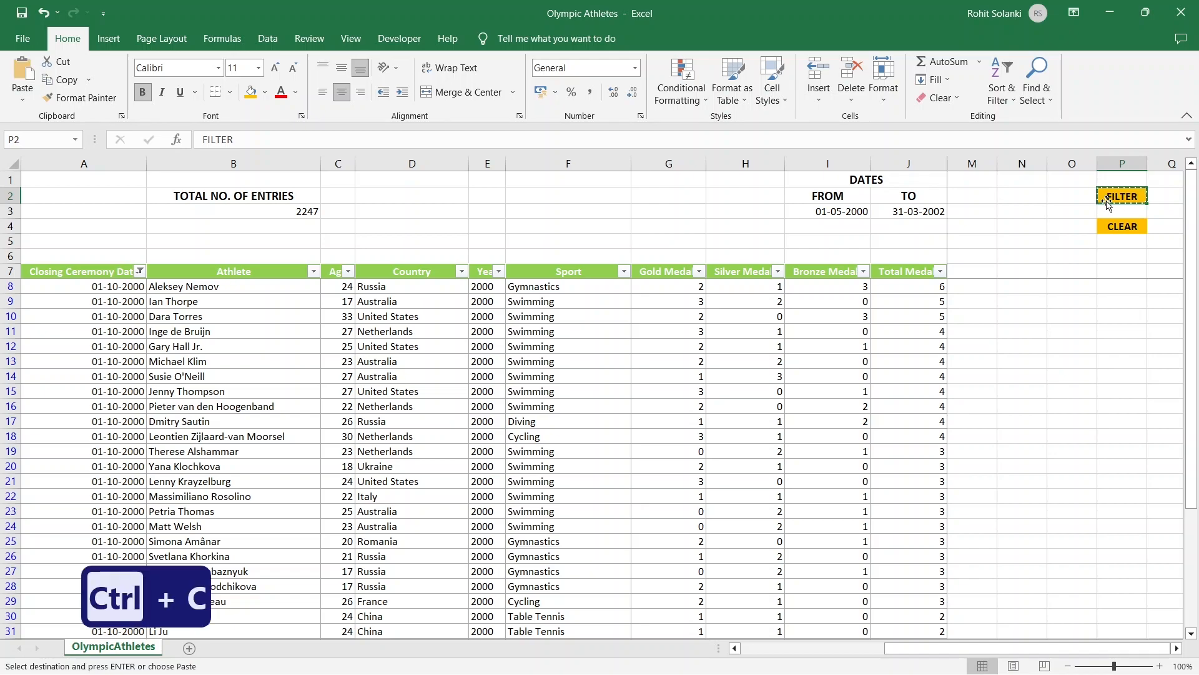
{"action": "left_click", "coordinate": [31, 99]}
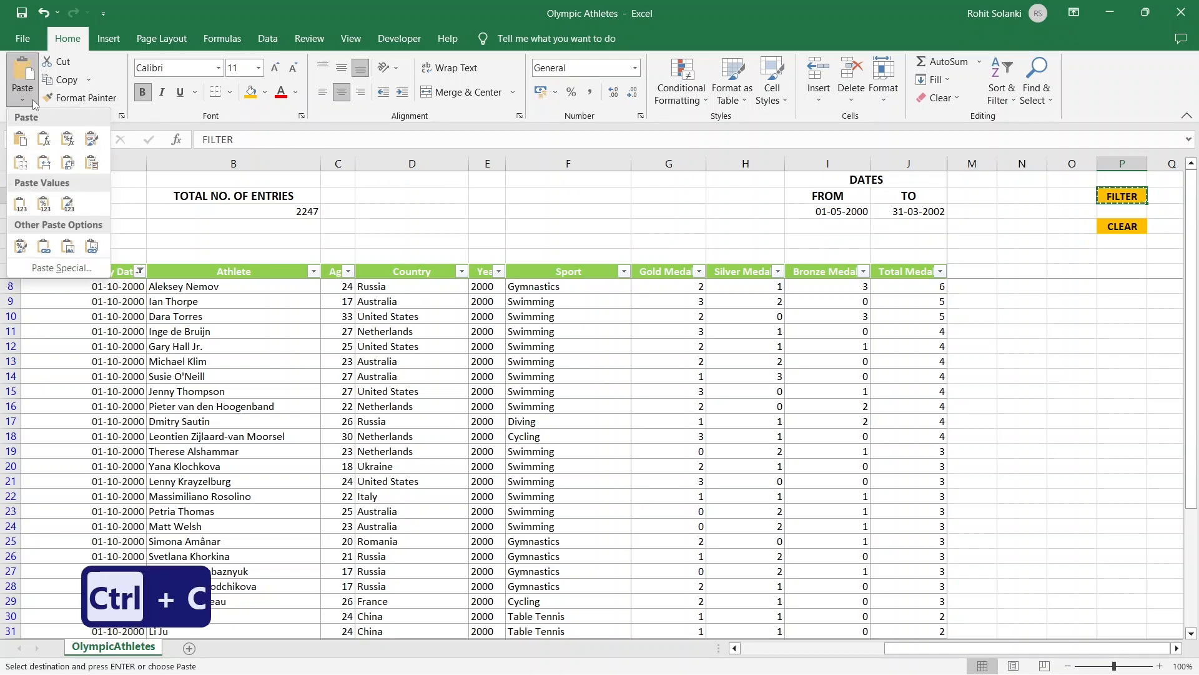
{"action": "left_click", "coordinate": [91, 249]}
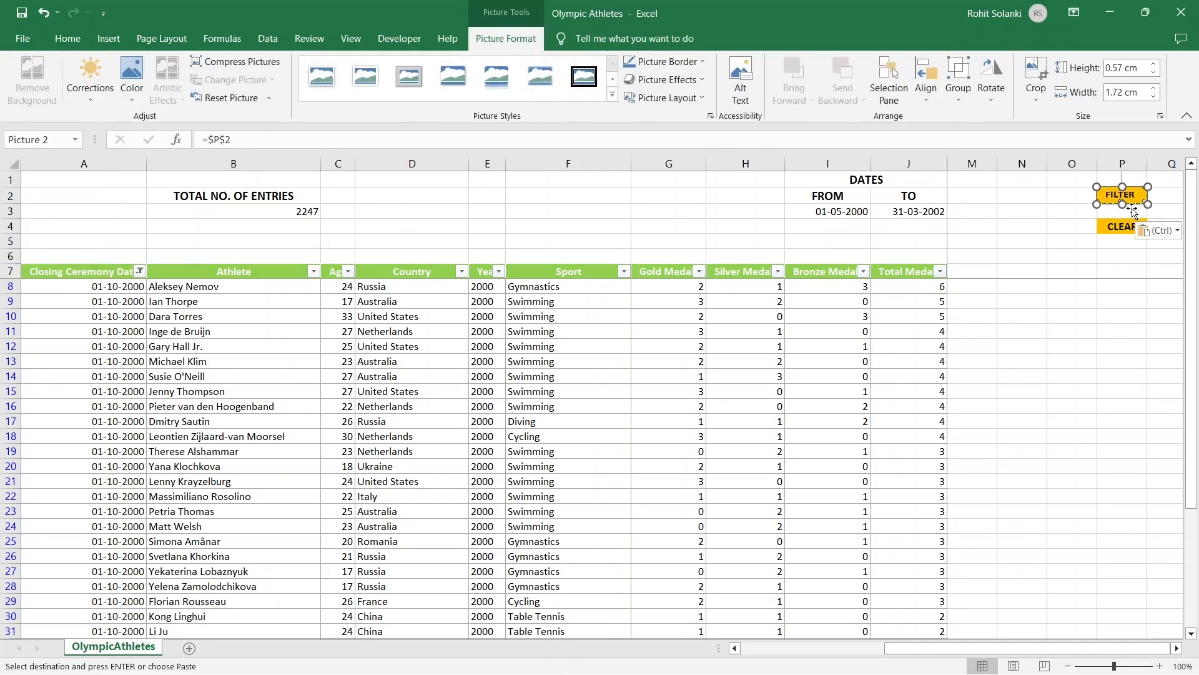
{"action": "left_click_drag", "start_coordinate": [1135, 200], "coordinate": [429, 208]}
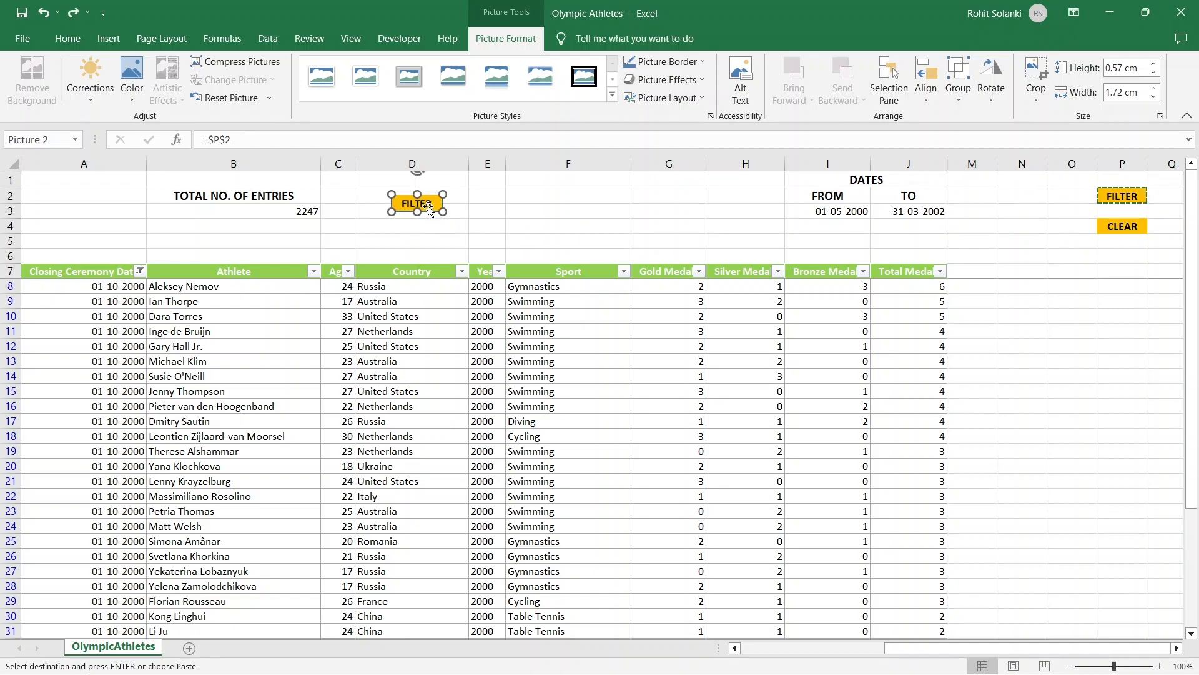
Enlarge the FILTER picture to about 1.25 cm high and 3.75 cm wide
{"action": "left_click", "coordinate": [1107, 198]}
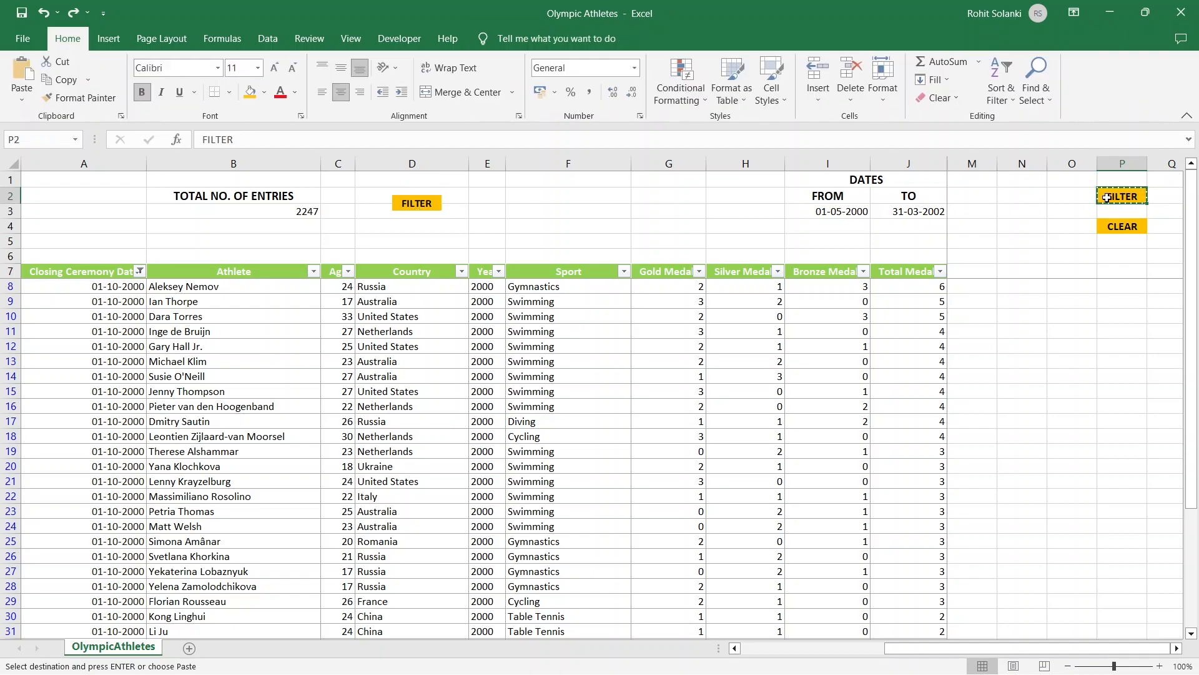
{"action": "left_click", "coordinate": [408, 216]}
{"action": "left_click_drag", "start_coordinate": [443, 212], "coordinate": [478, 222]}
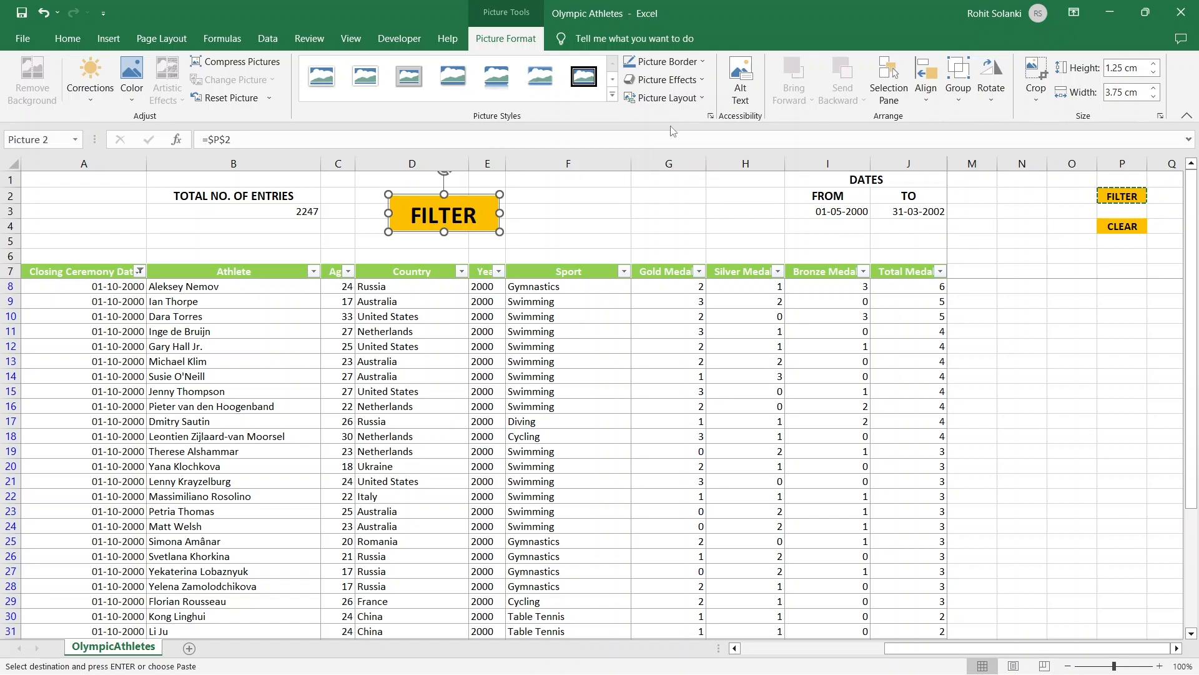
Apply the first preset in the Bevel group to the FILTER picture and deselect it
{"action": "left_click", "coordinate": [699, 86]}
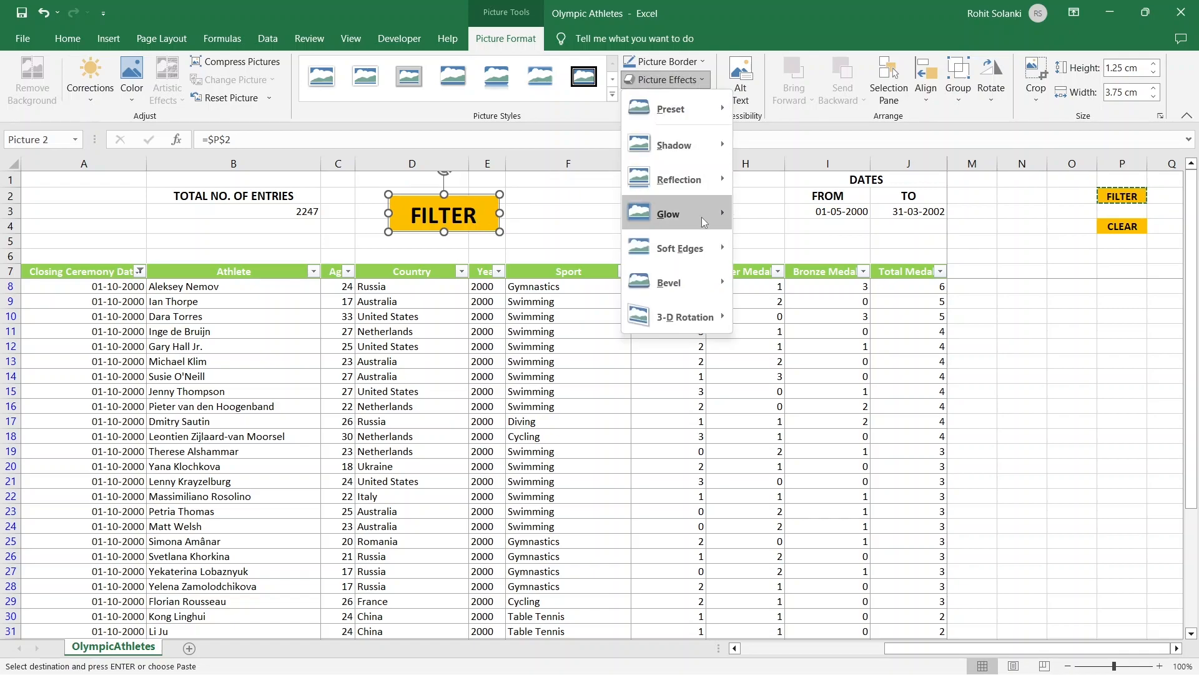
{"action": "mouse_move", "coordinate": [691, 275]}
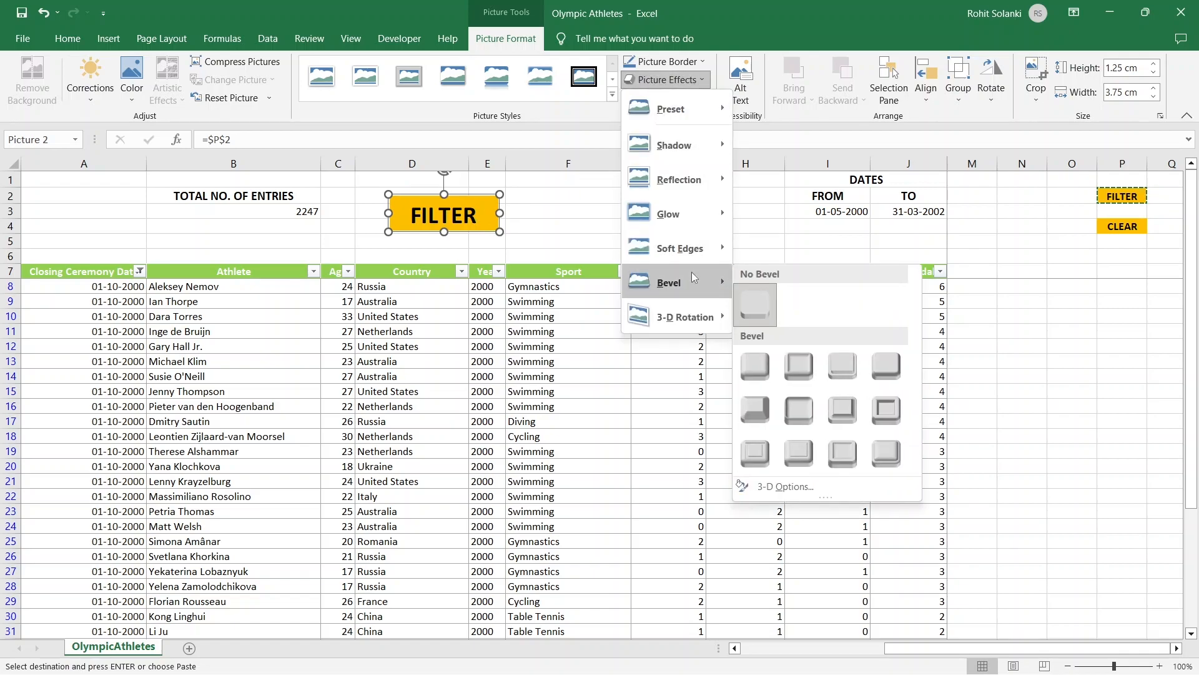
{"action": "left_click", "coordinate": [759, 366]}
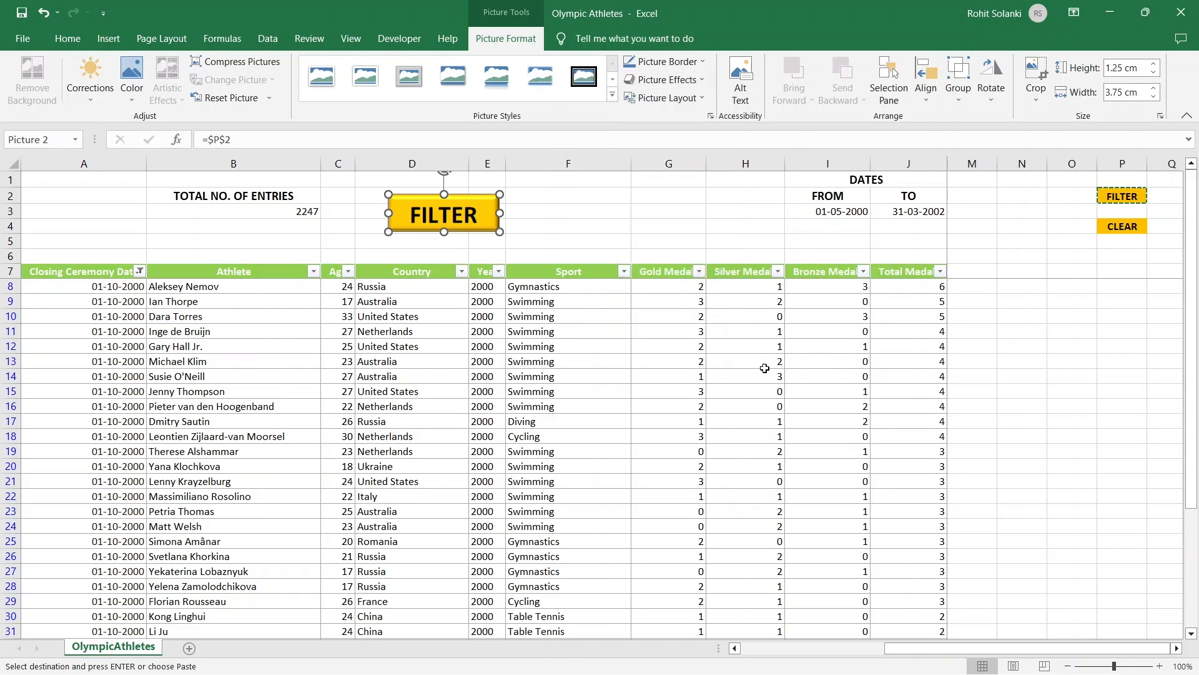
{"action": "left_click", "coordinate": [518, 216]}
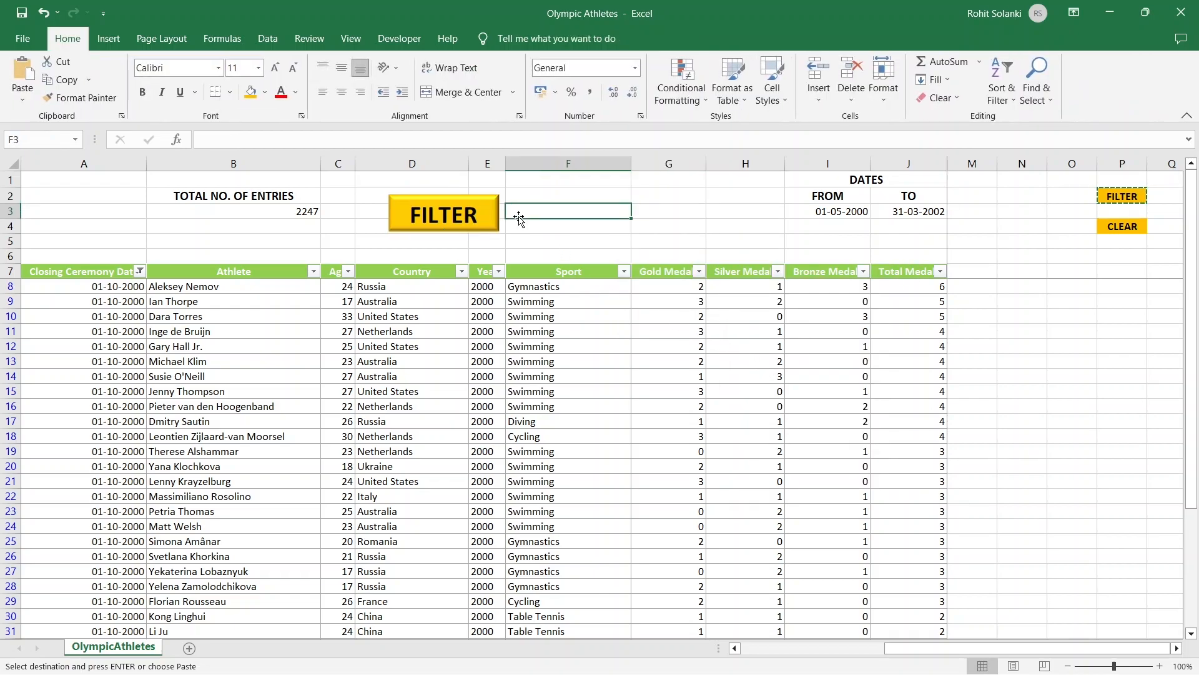
Copy the CLEAR cell P4, paste it as a linked picture beside the FILTER picture, about 1.25 cm high and 4.06 cm wide
{"action": "left_click", "coordinate": [1103, 228]}
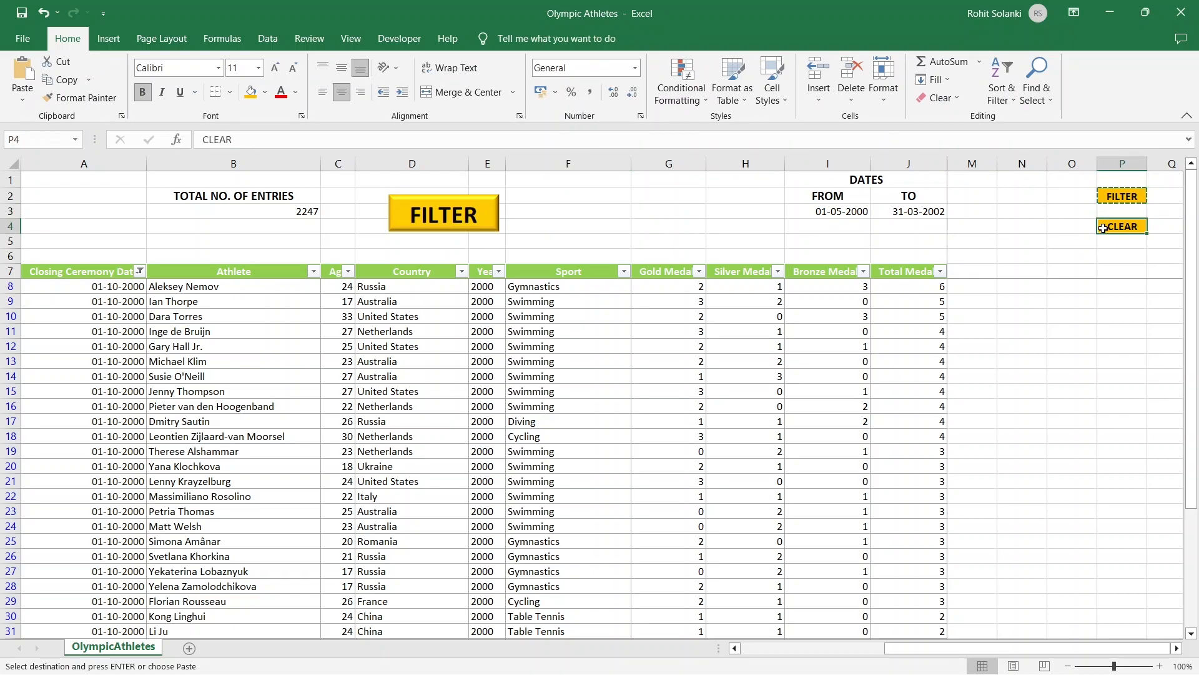
{"action": "key", "text": "ctrl+c"}
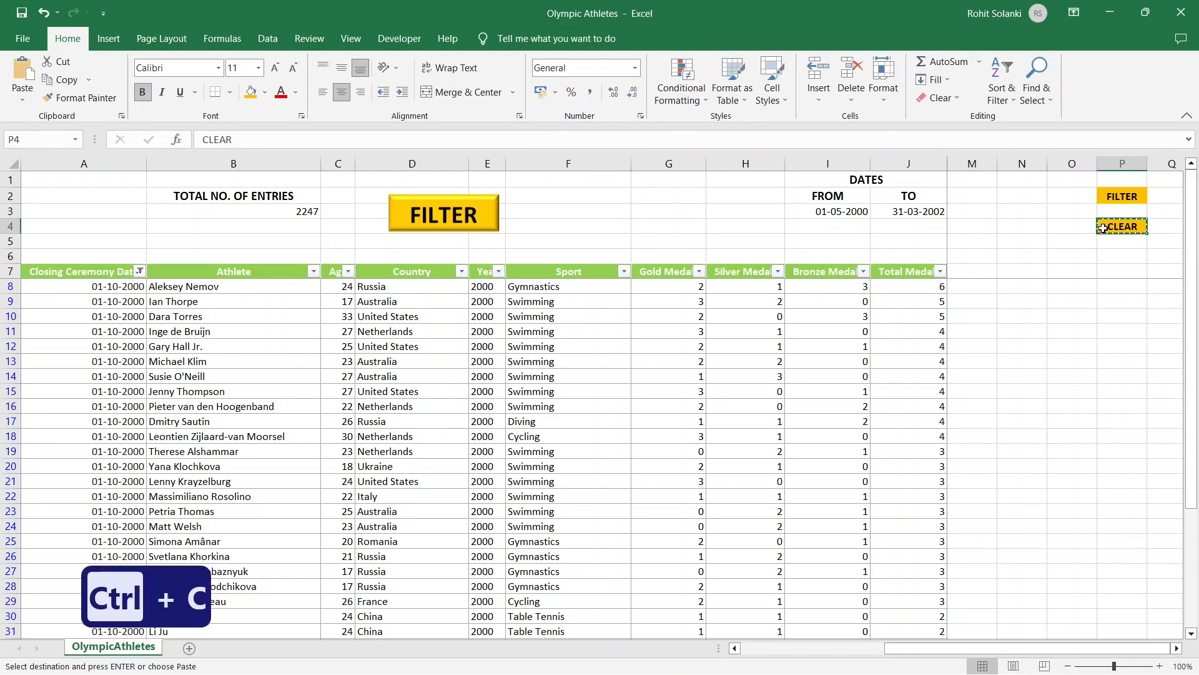
{"action": "left_click", "coordinate": [37, 100]}
{"action": "left_click", "coordinate": [92, 245]}
{"action": "left_click_drag", "start_coordinate": [1111, 229], "coordinate": [640, 230]}
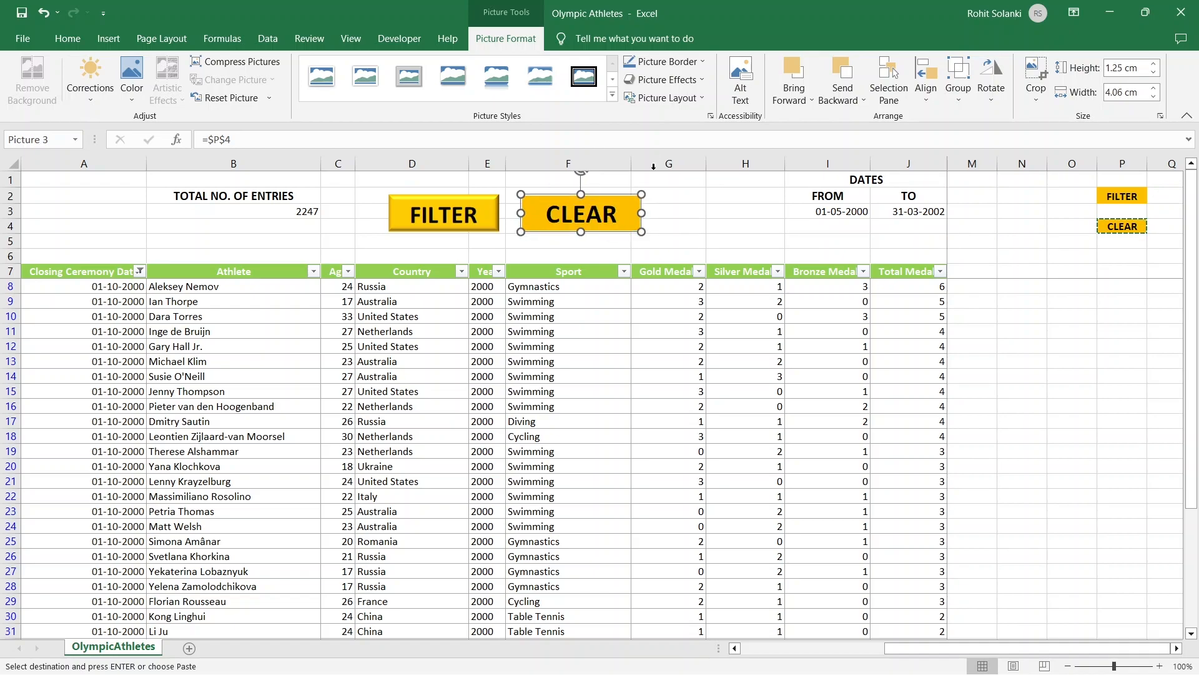
Give the CLEAR picture the same first bevel preset and move it slightly farther from the FILTER picture
{"action": "left_click", "coordinate": [666, 79]}
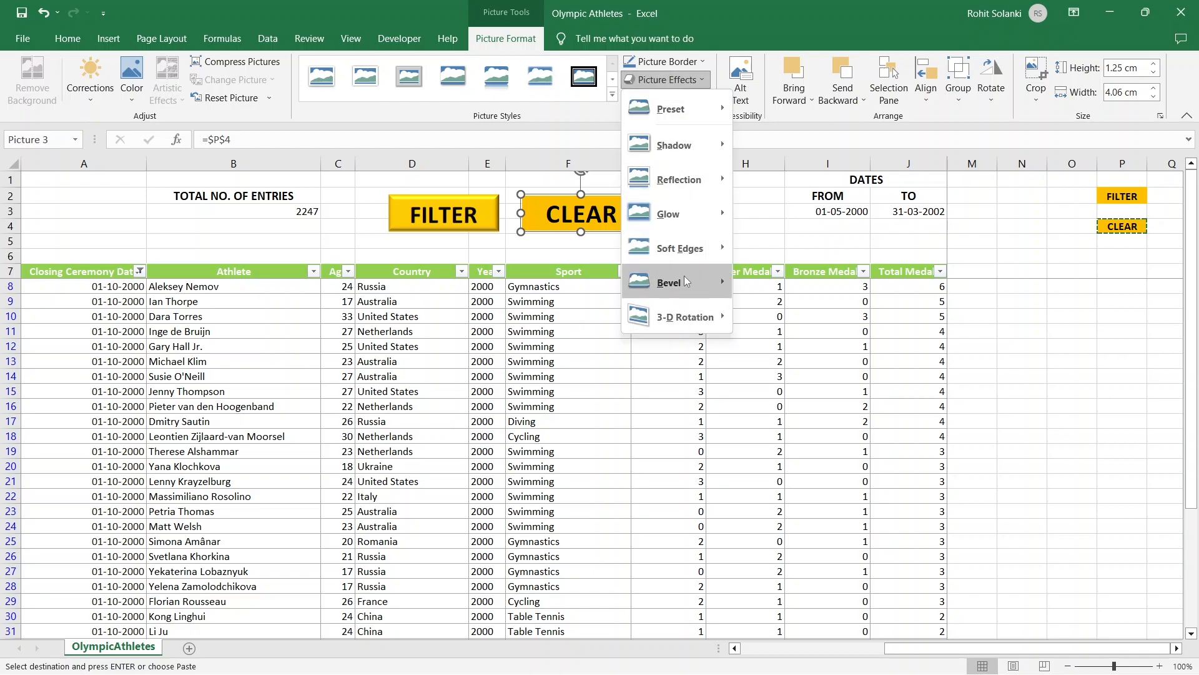
{"action": "mouse_move", "coordinate": [684, 277]}
{"action": "left_click", "coordinate": [774, 361]}
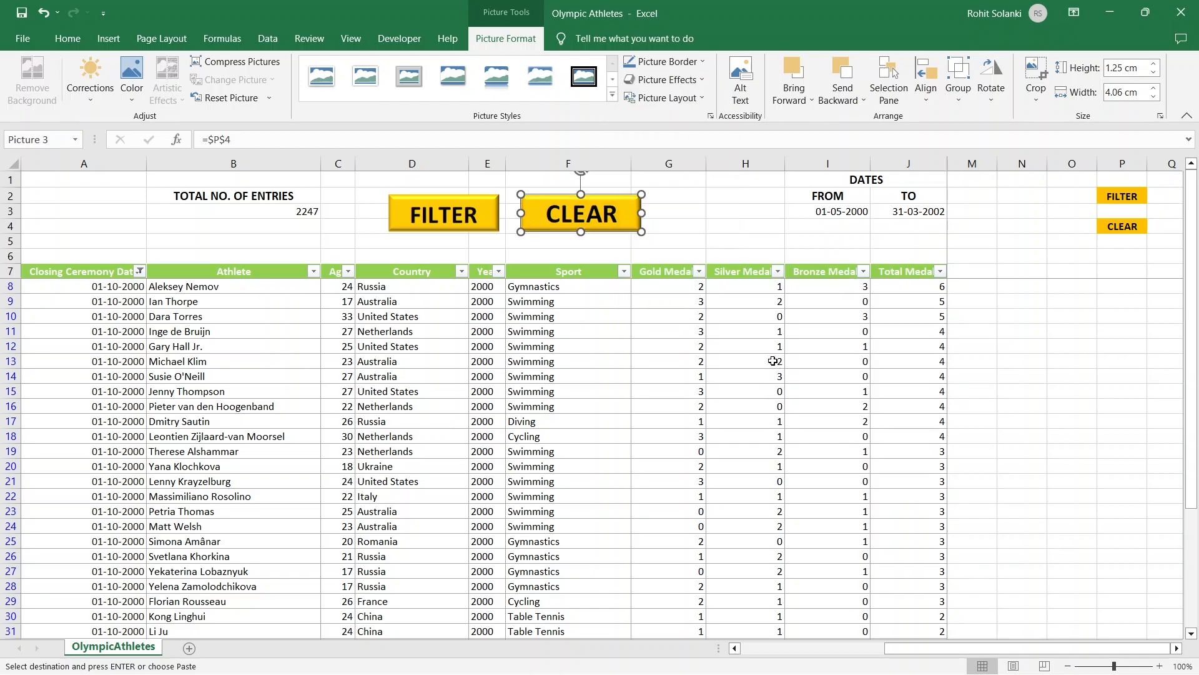
{"action": "left_click_drag", "start_coordinate": [615, 215], "coordinate": [635, 217]}
{"action": "left_click", "coordinate": [694, 226]}
Clear the color filter from the Closing Ceremony Date column
{"action": "left_click", "coordinate": [490, 220]}
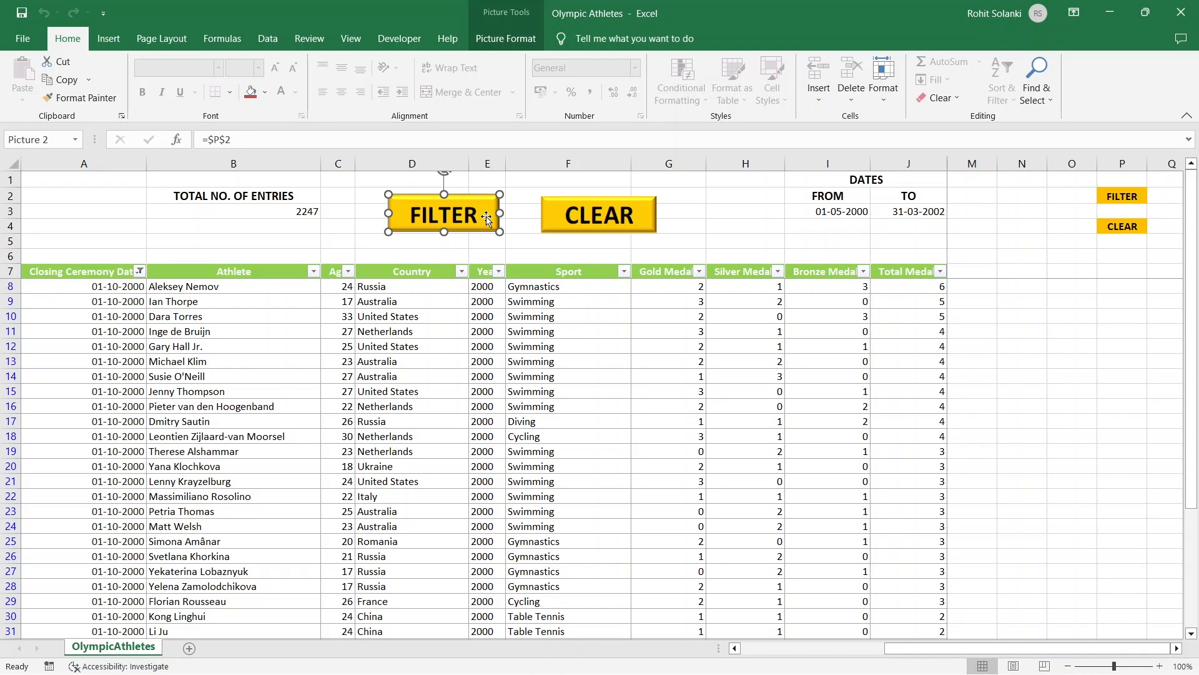
{"action": "left_click", "coordinate": [140, 272]}
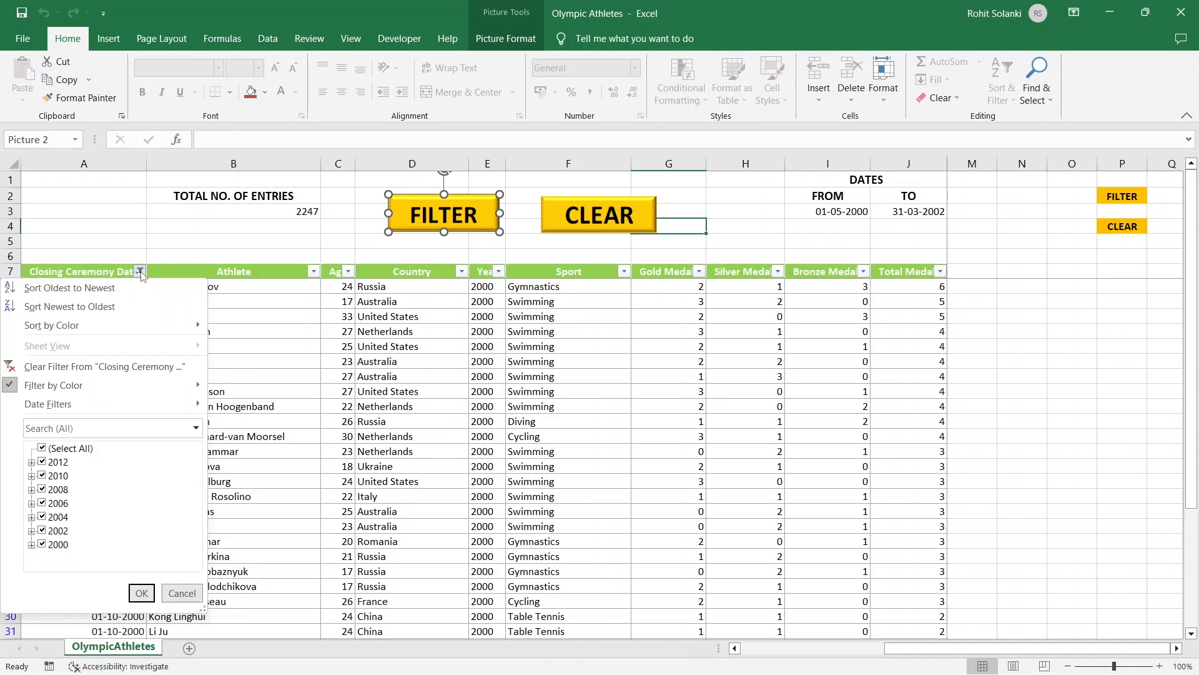
{"action": "left_click", "coordinate": [125, 363]}
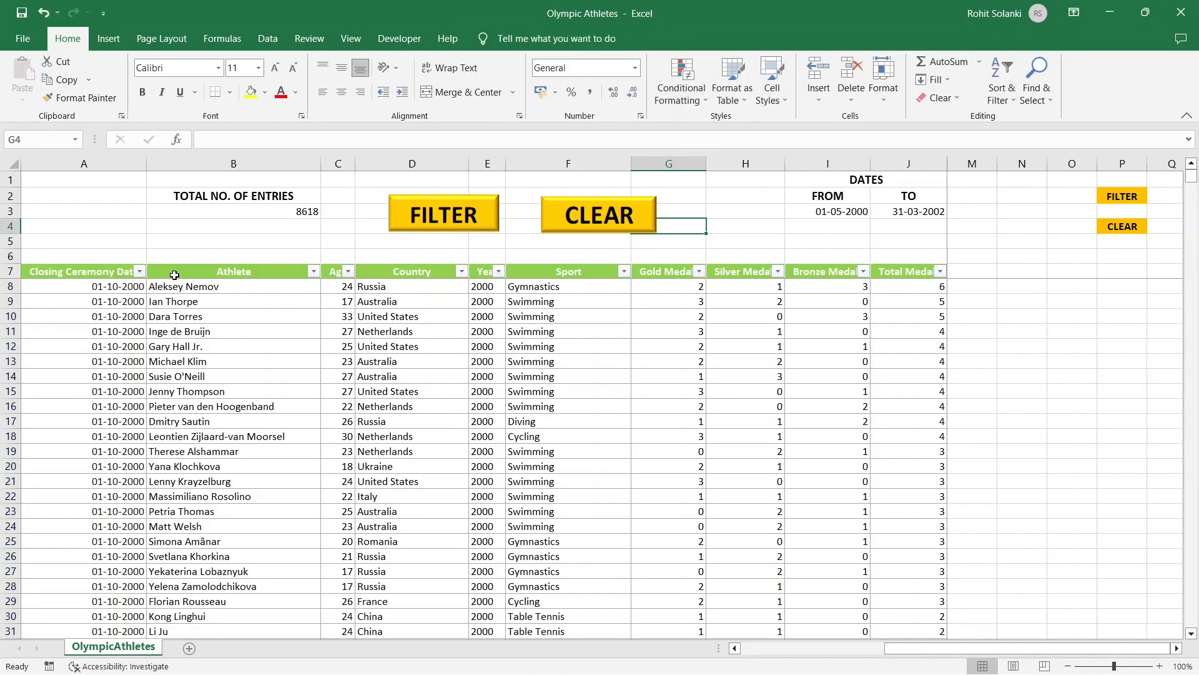
Check in the ribbon customization options that the Developer tab is enabled
{"action": "left_click", "coordinate": [428, 216]}
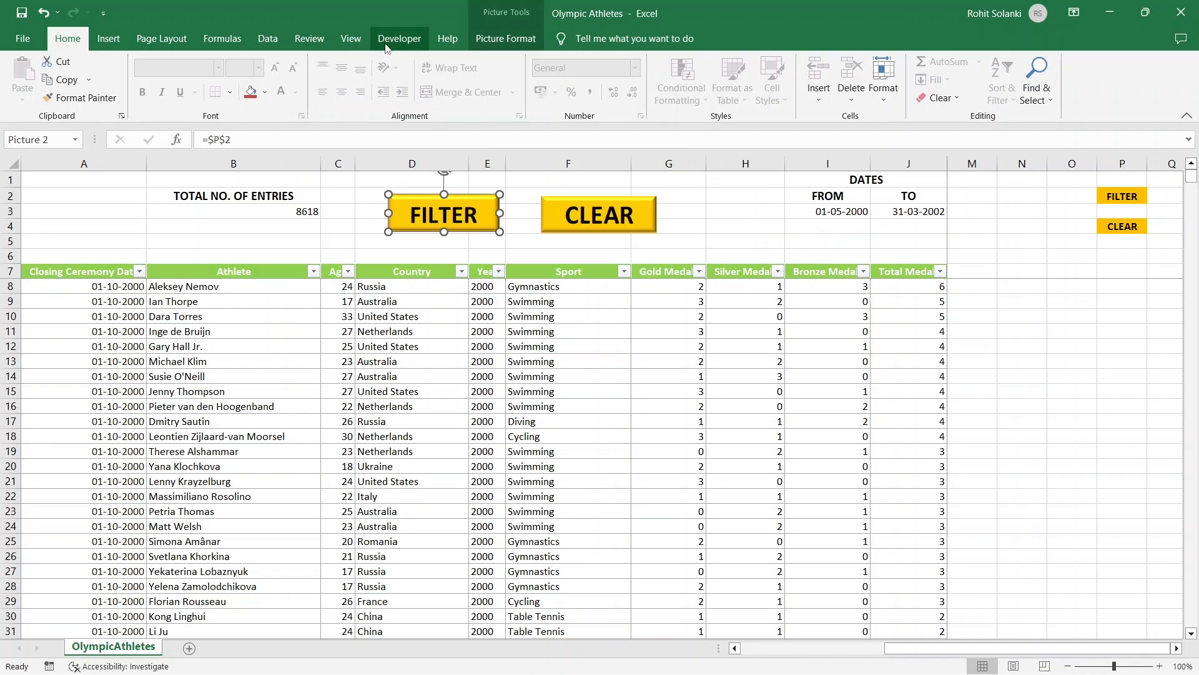
{"action": "right_click", "coordinate": [453, 112]}
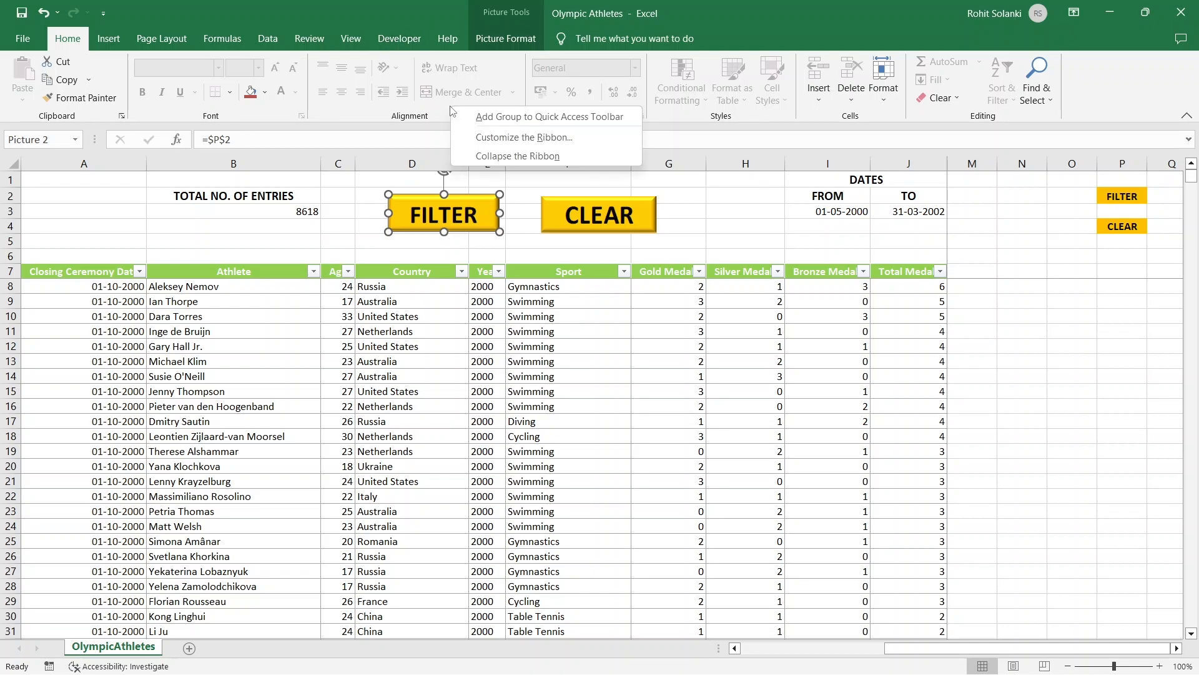
{"action": "left_click", "coordinate": [460, 139]}
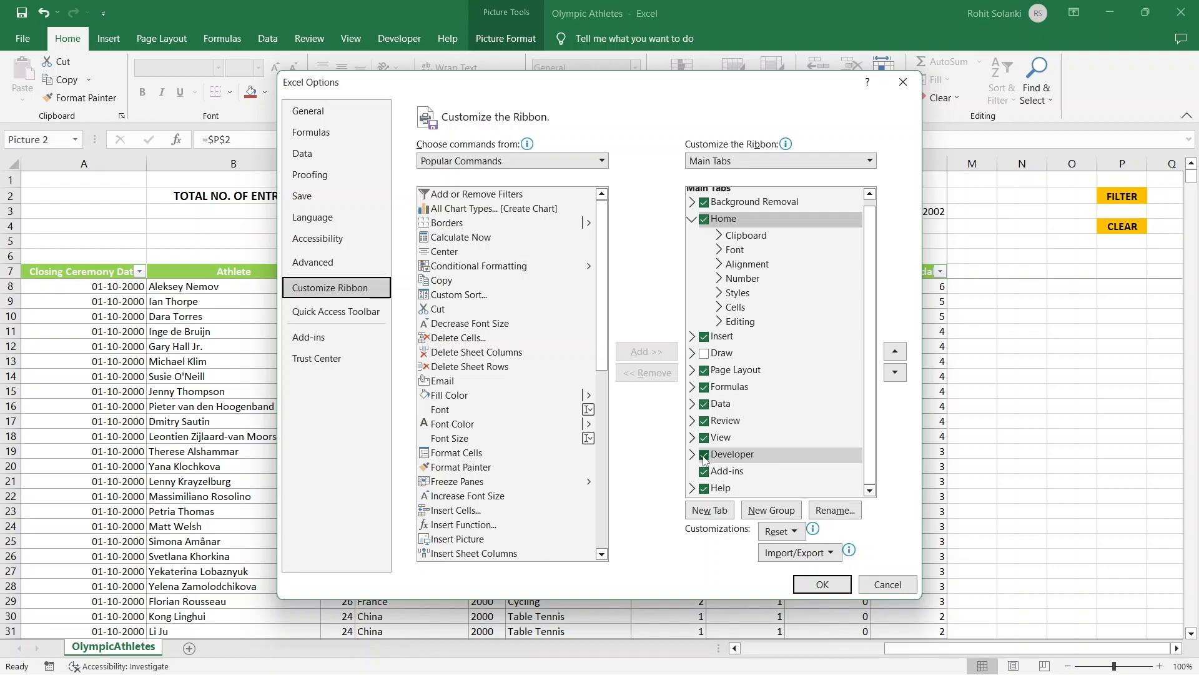
{"action": "left_click", "coordinate": [814, 584]}
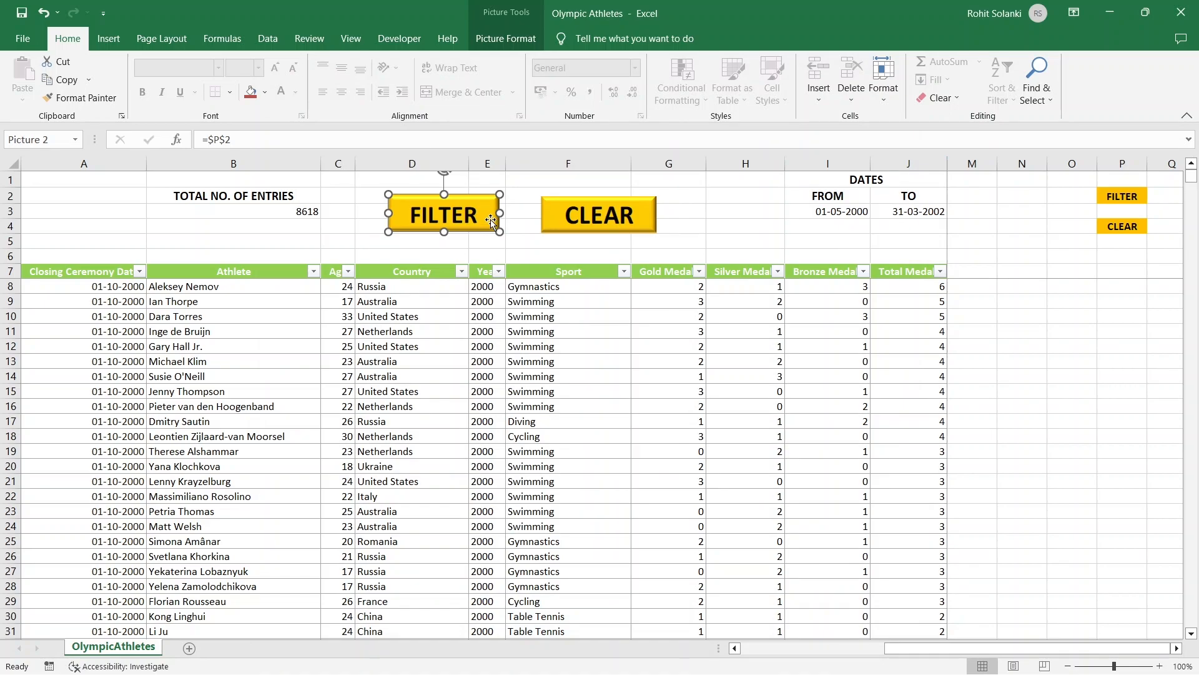
Record Macro1 in this workbook, filtering the Closing Ceremony Date column by the black font color, and stop recording
{"action": "left_click", "coordinate": [392, 49]}
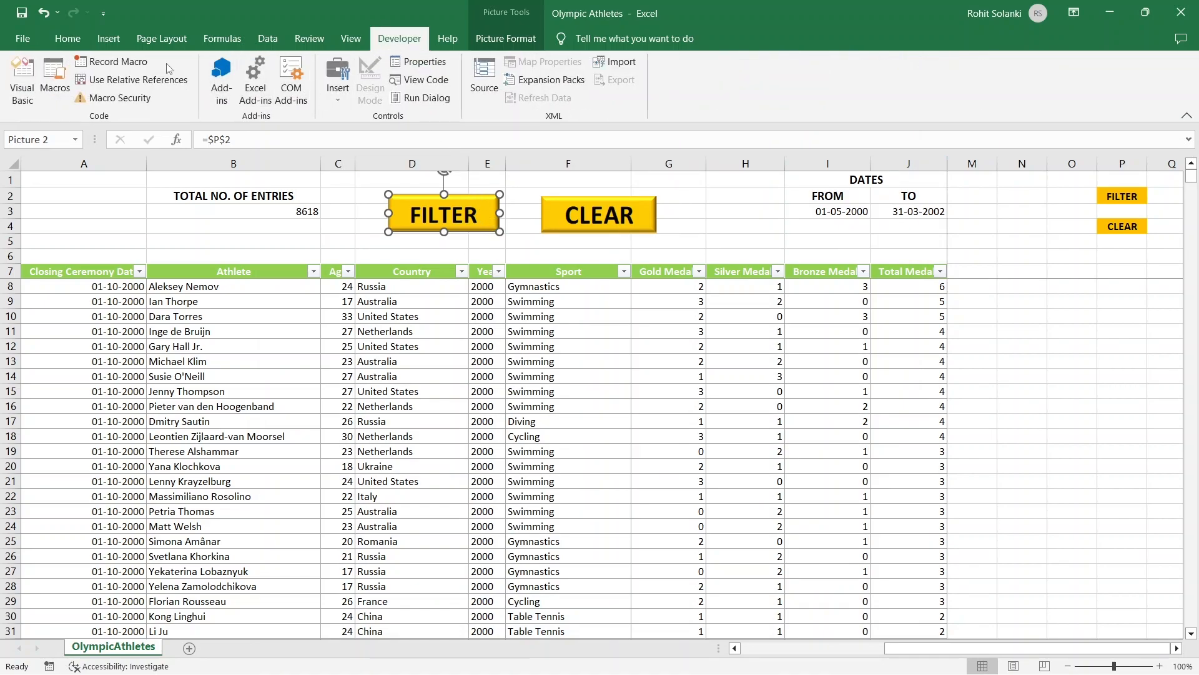
{"action": "left_click", "coordinate": [139, 65]}
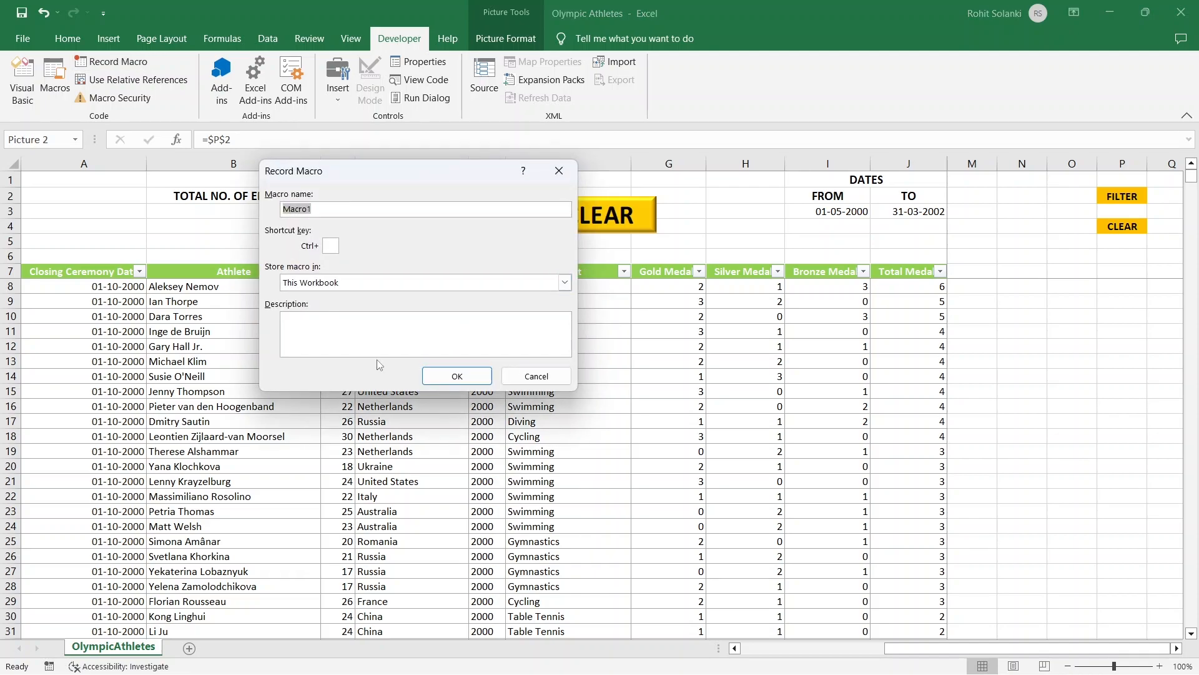
{"action": "left_click", "coordinate": [466, 375]}
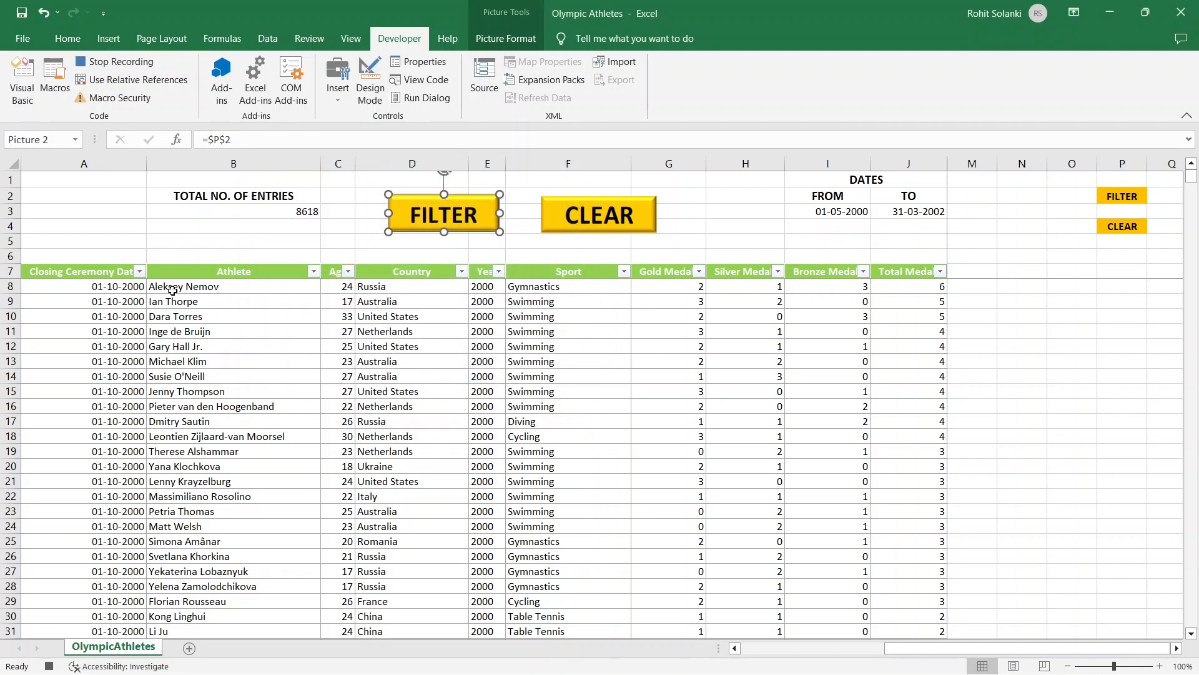
{"action": "left_click", "coordinate": [140, 271]}
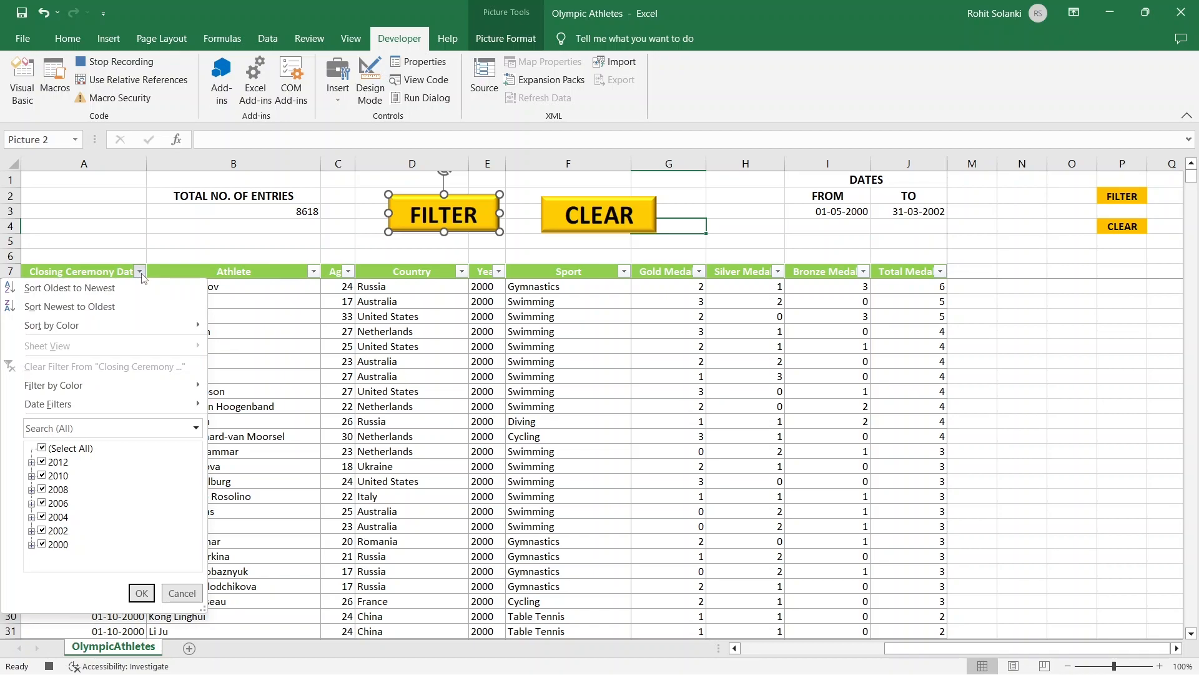
{"action": "mouse_move", "coordinate": [134, 384]}
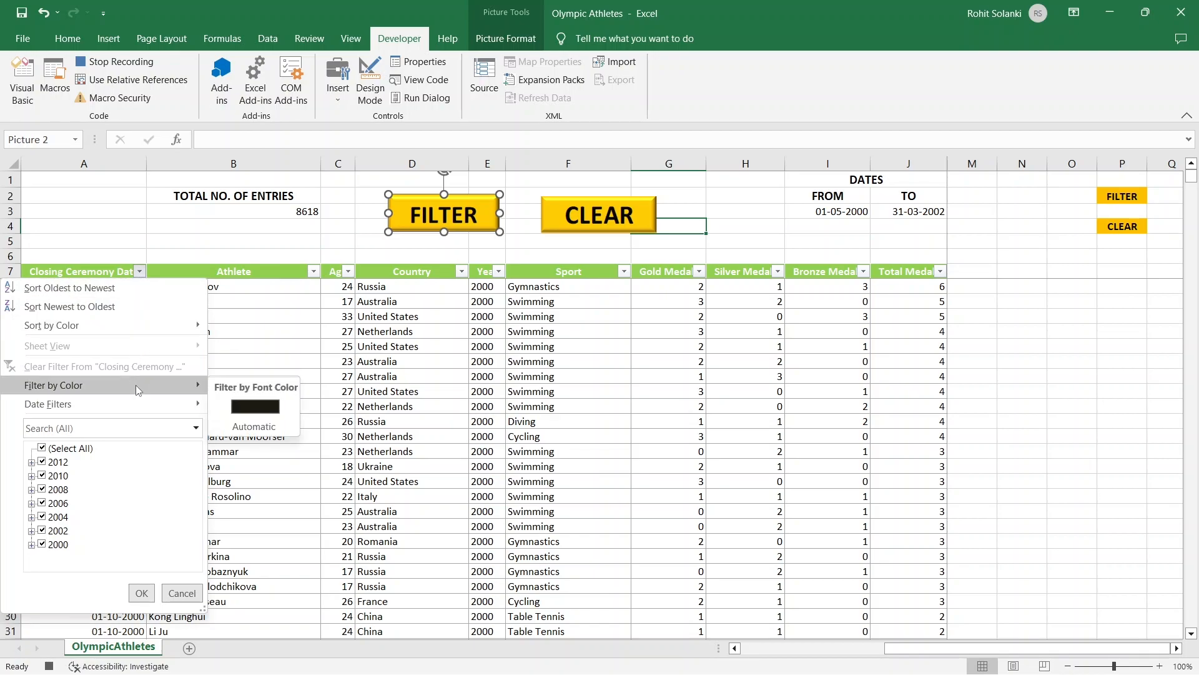
{"action": "left_click", "coordinate": [266, 414]}
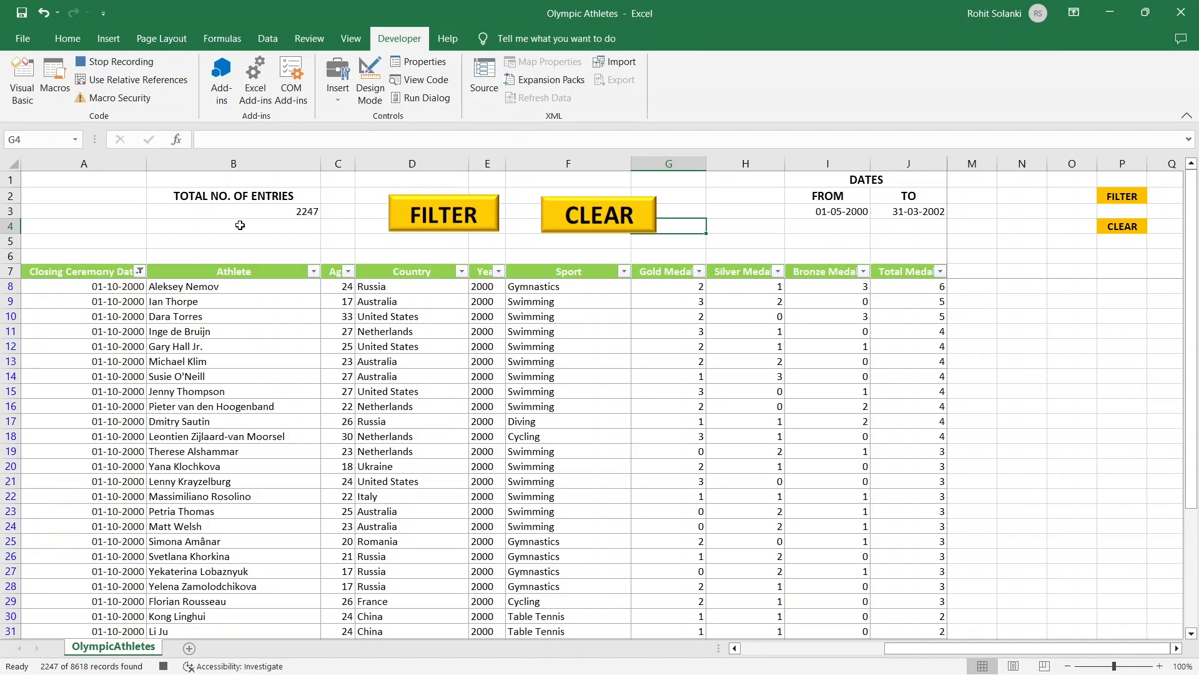
{"action": "left_click", "coordinate": [154, 65]}
Record Macro2 in this workbook from a selected table cell, clearing all table filters, and stop recording
{"action": "left_click", "coordinate": [584, 225]}
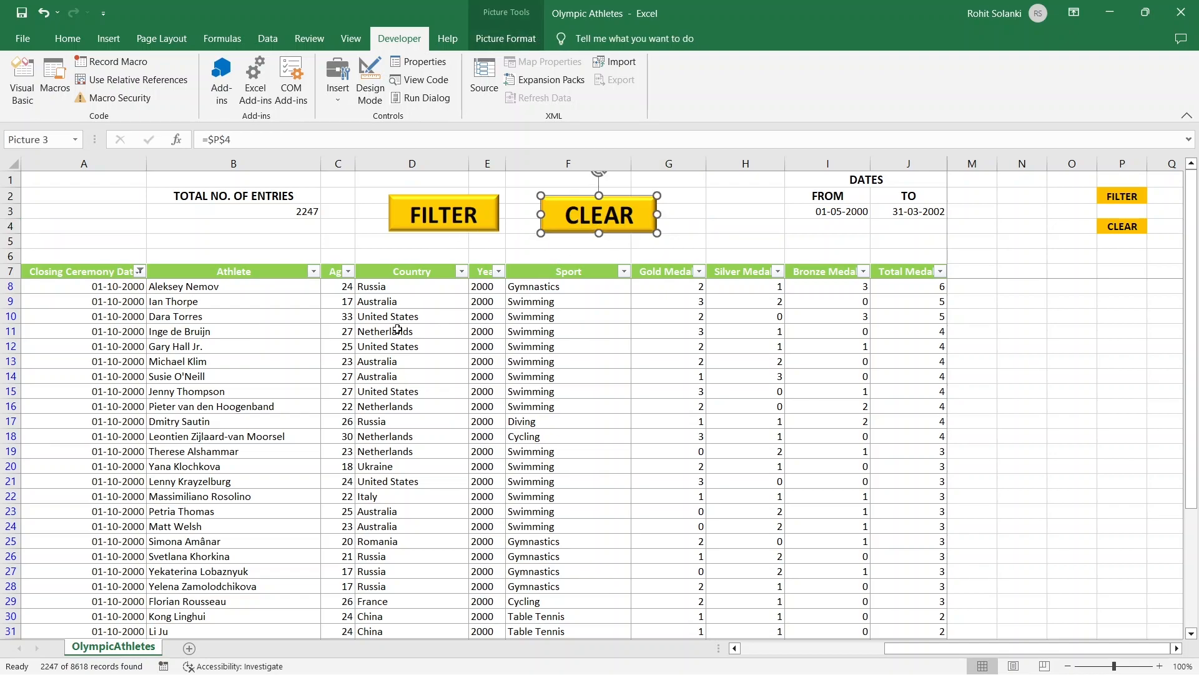
{"action": "left_click", "coordinate": [270, 341]}
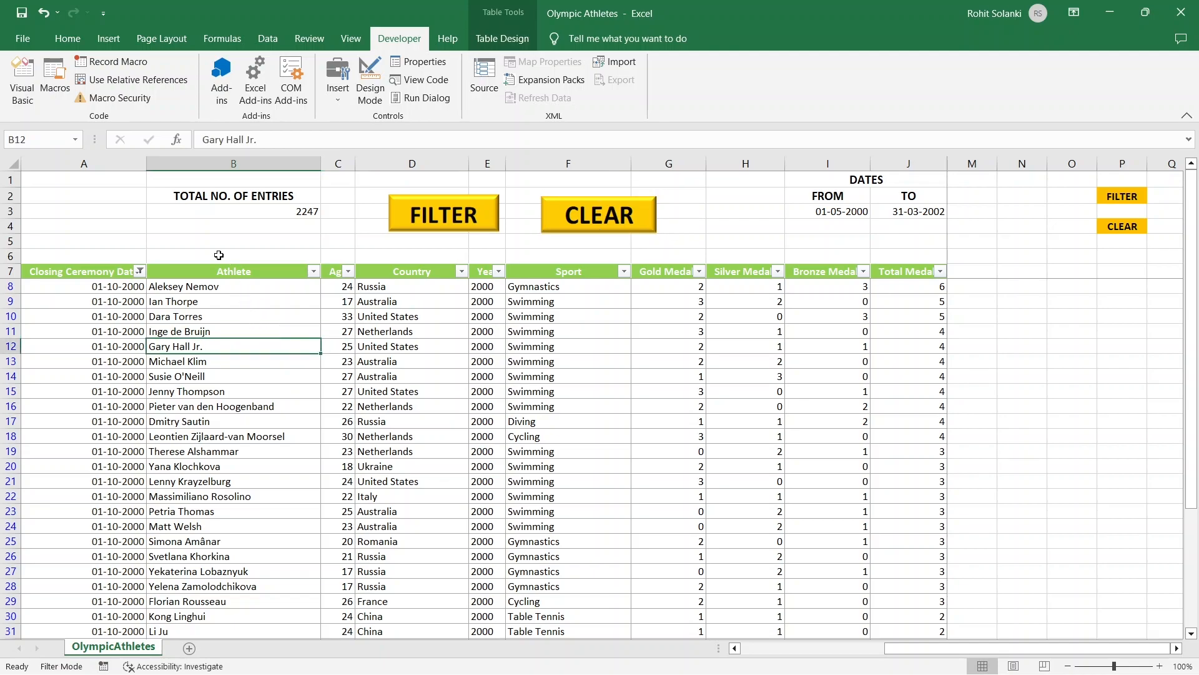
{"action": "left_click", "coordinate": [134, 65]}
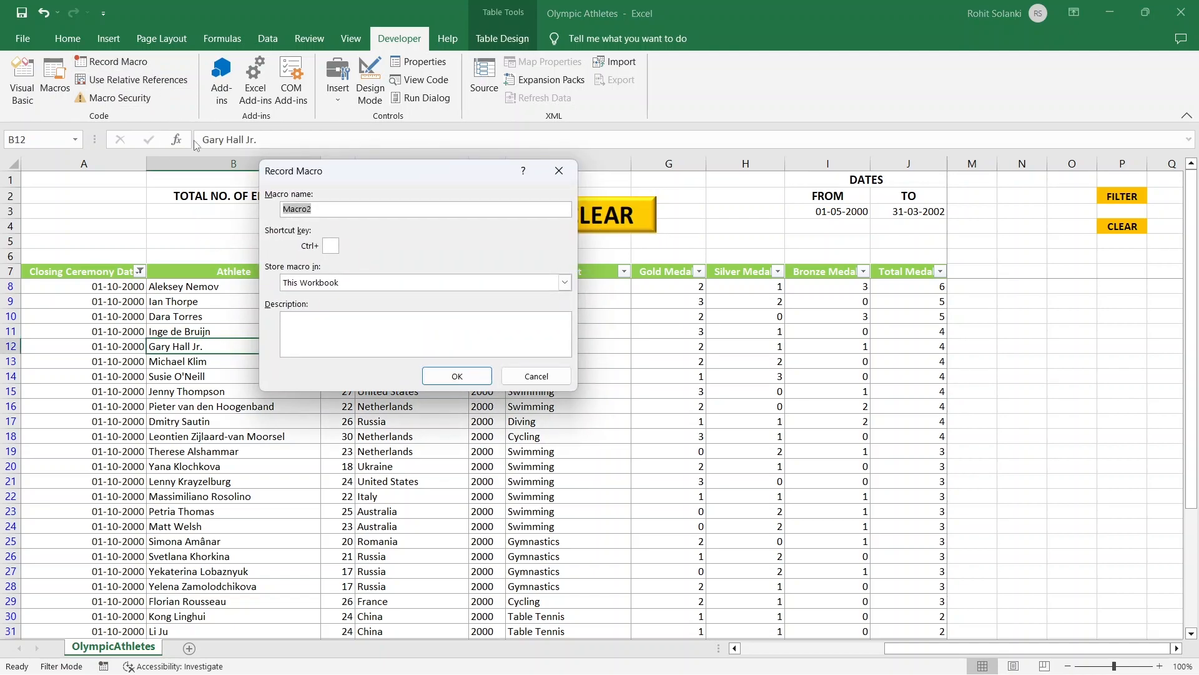
{"action": "left_click", "coordinate": [427, 376]}
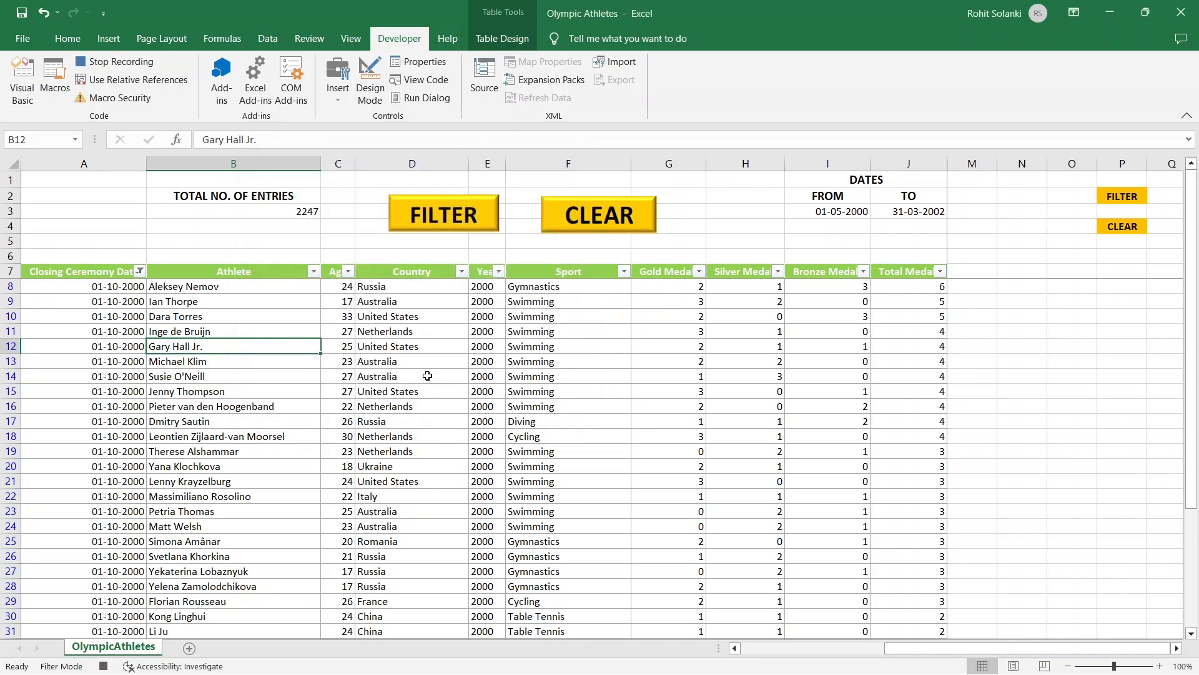
{"action": "left_click", "coordinate": [71, 39]}
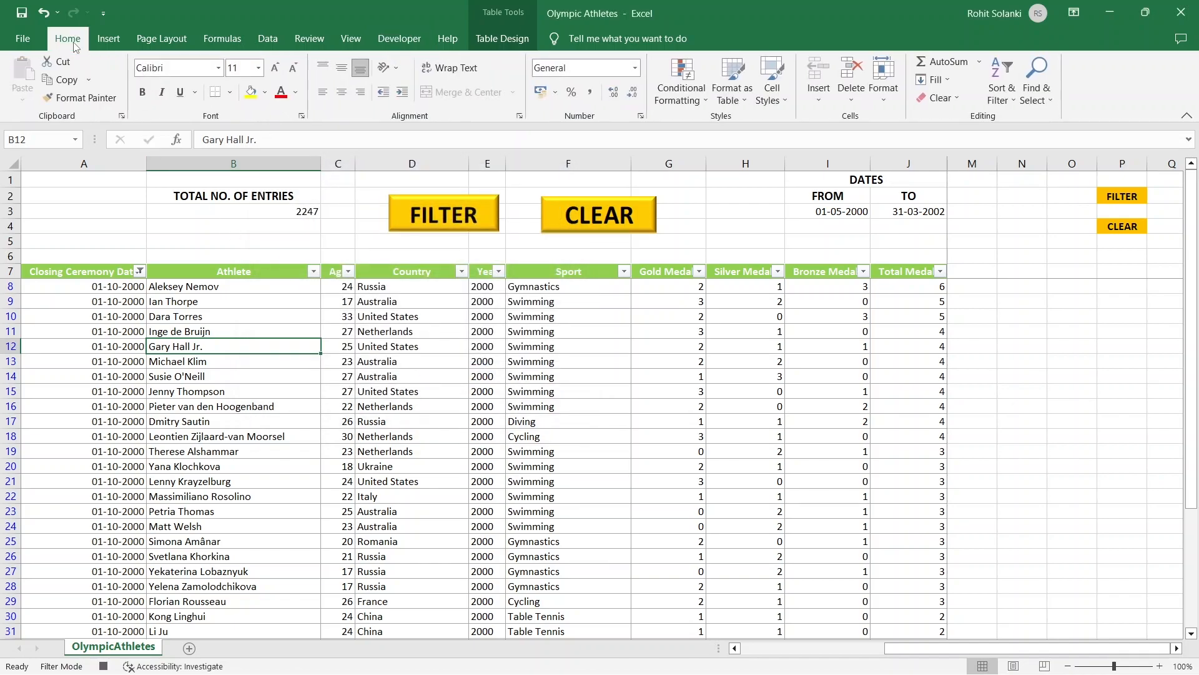
{"action": "left_click", "coordinate": [995, 94]}
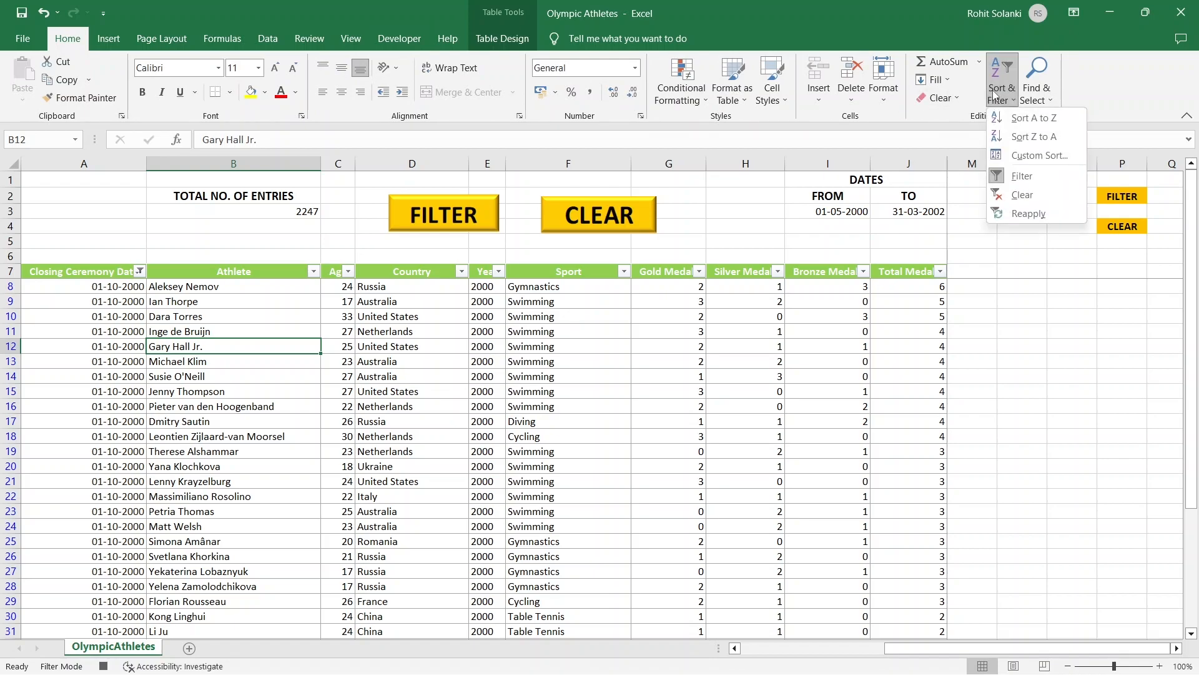
{"action": "left_click", "coordinate": [1037, 196]}
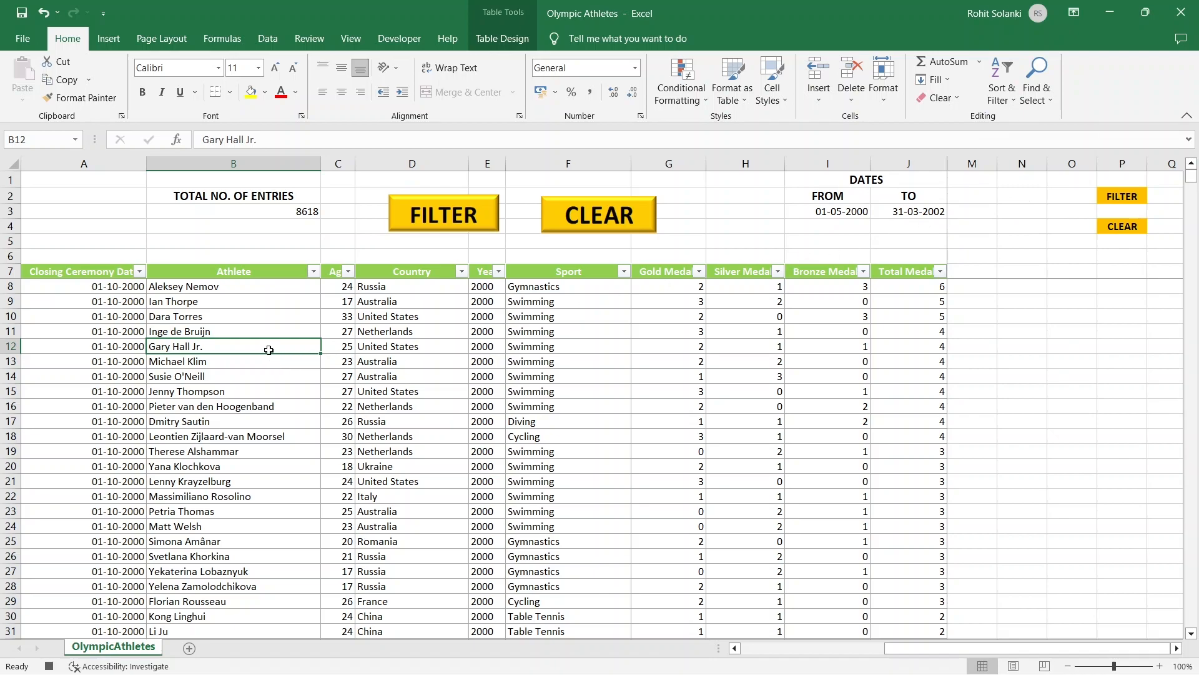
{"action": "left_click", "coordinate": [382, 45]}
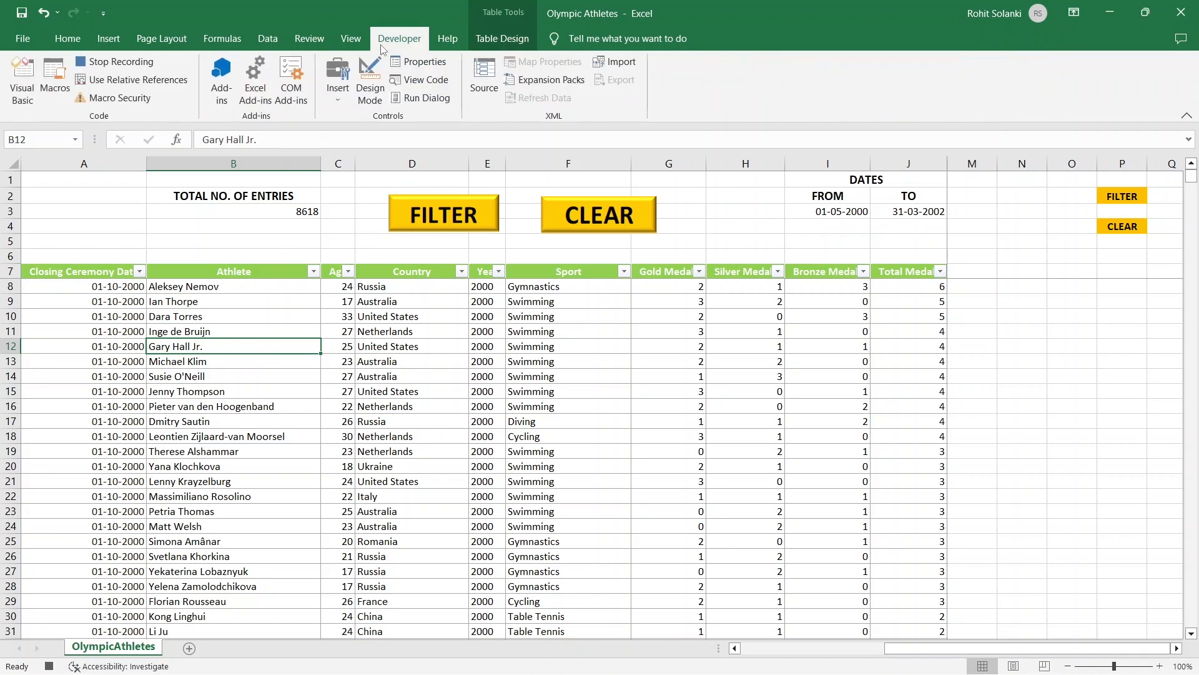
{"action": "left_click", "coordinate": [146, 65]}
Assign Macro1 to the FILTER picture
{"action": "left_click", "coordinate": [405, 215]}
{"action": "right_click", "coordinate": [405, 215]}
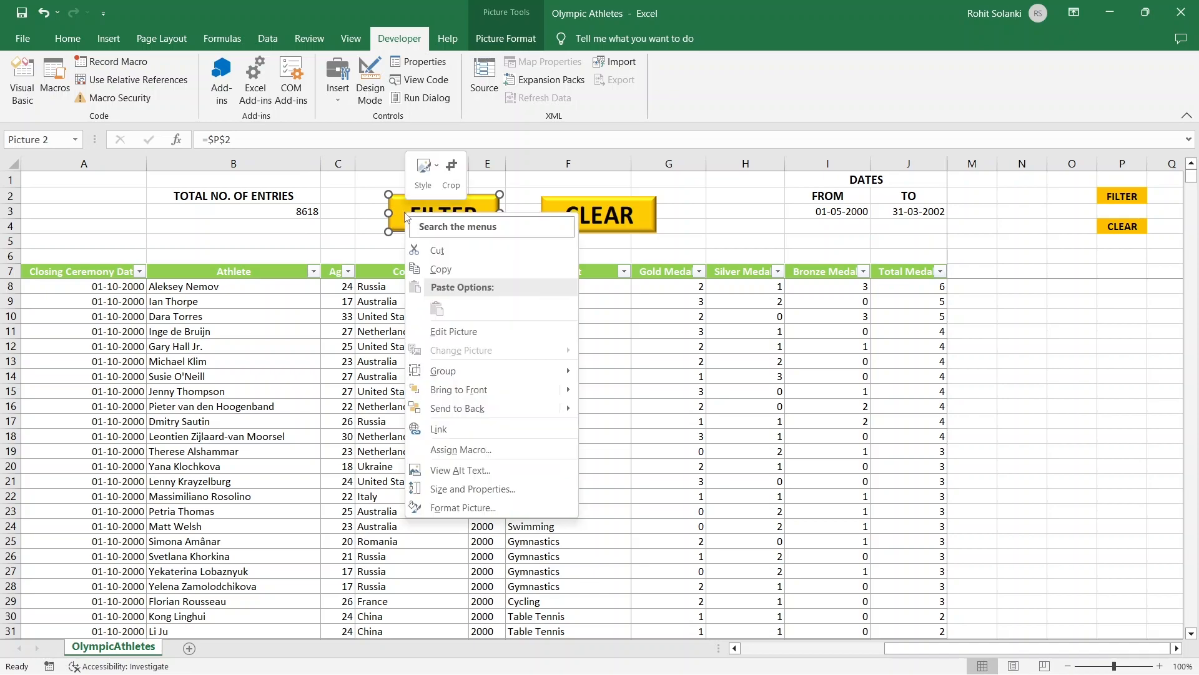
{"action": "left_click", "coordinate": [514, 452]}
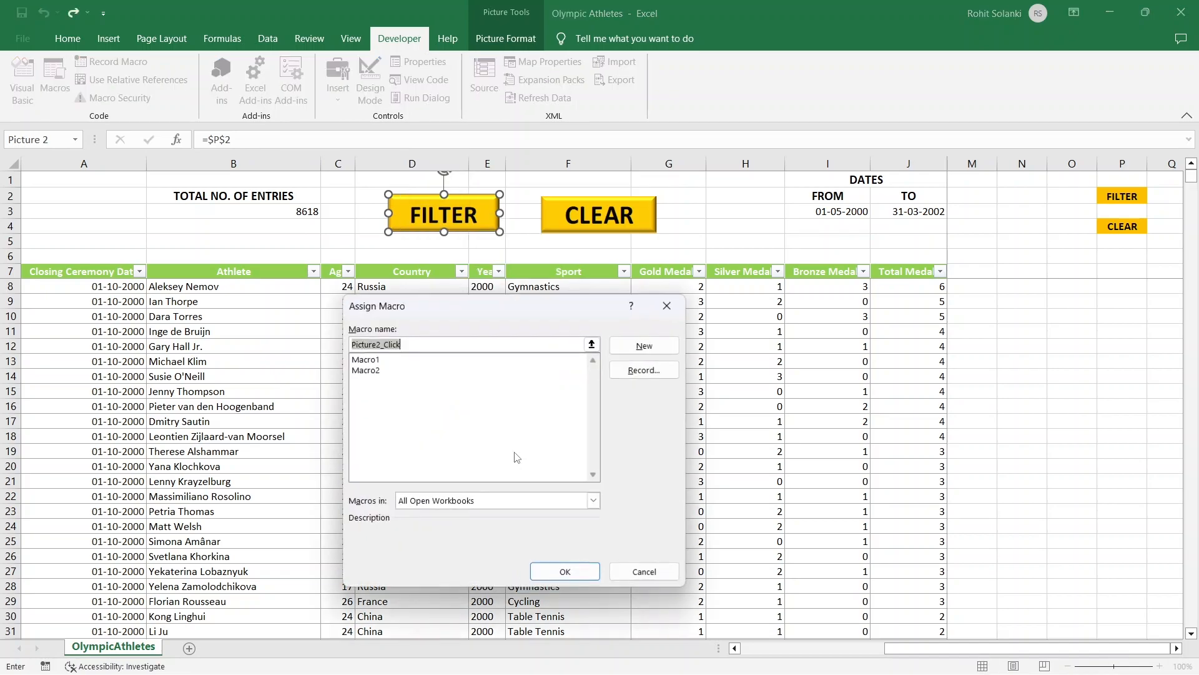
{"action": "left_click", "coordinate": [373, 360]}
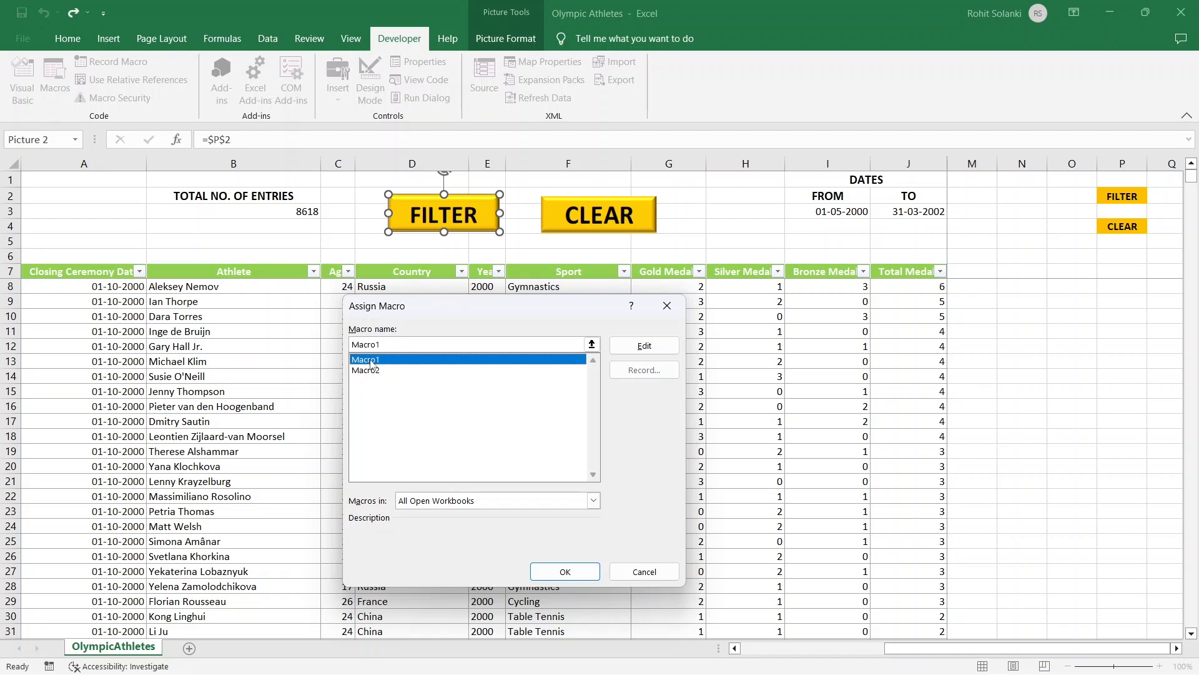
{"action": "left_click", "coordinate": [553, 574]}
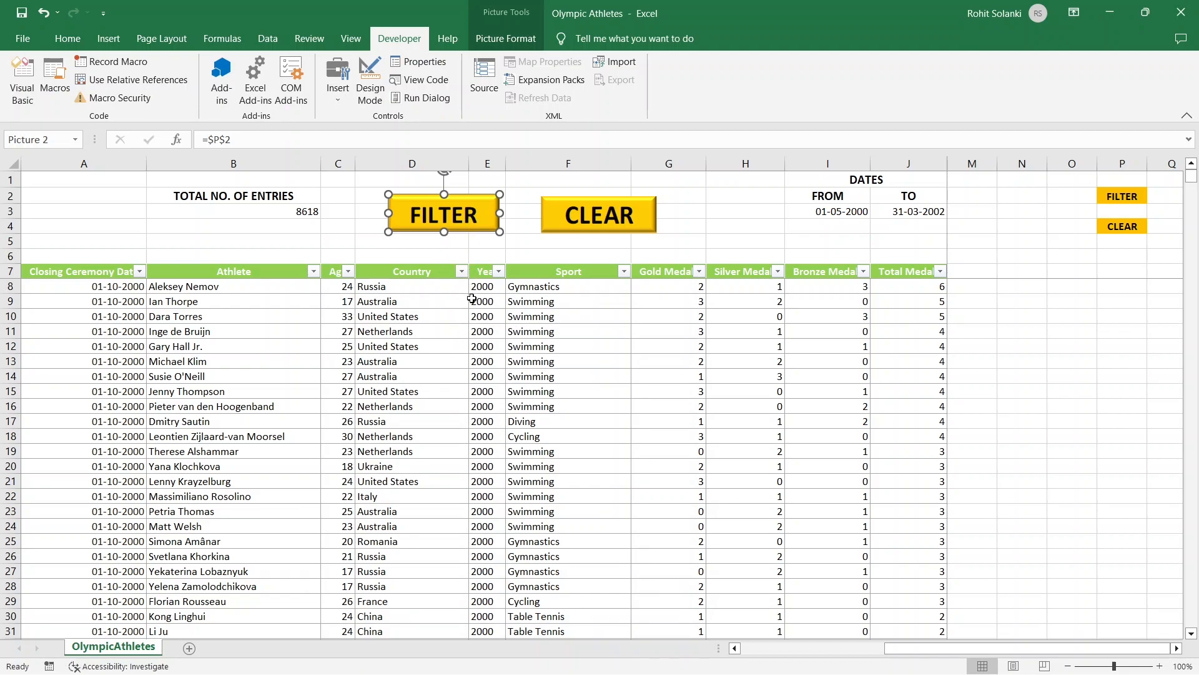
Assign Macro2 to the CLEAR picture and deselect the picture
{"action": "left_click", "coordinate": [599, 216]}
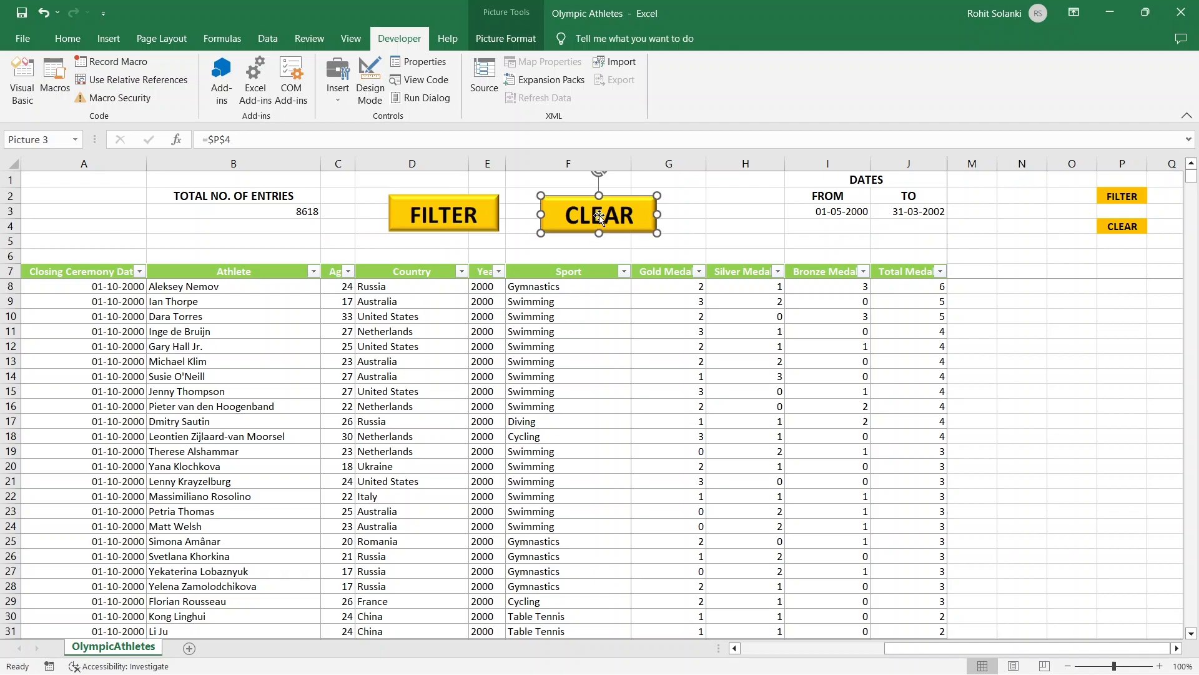
{"action": "right_click", "coordinate": [600, 218]}
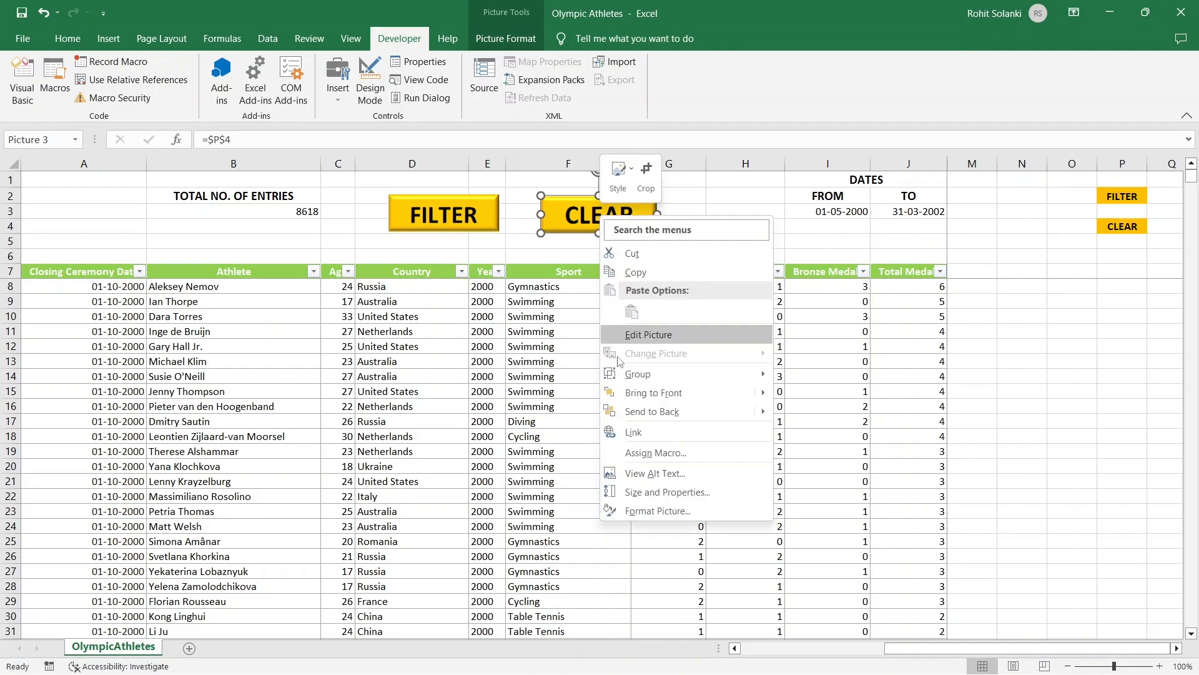
{"action": "left_click", "coordinate": [621, 454]}
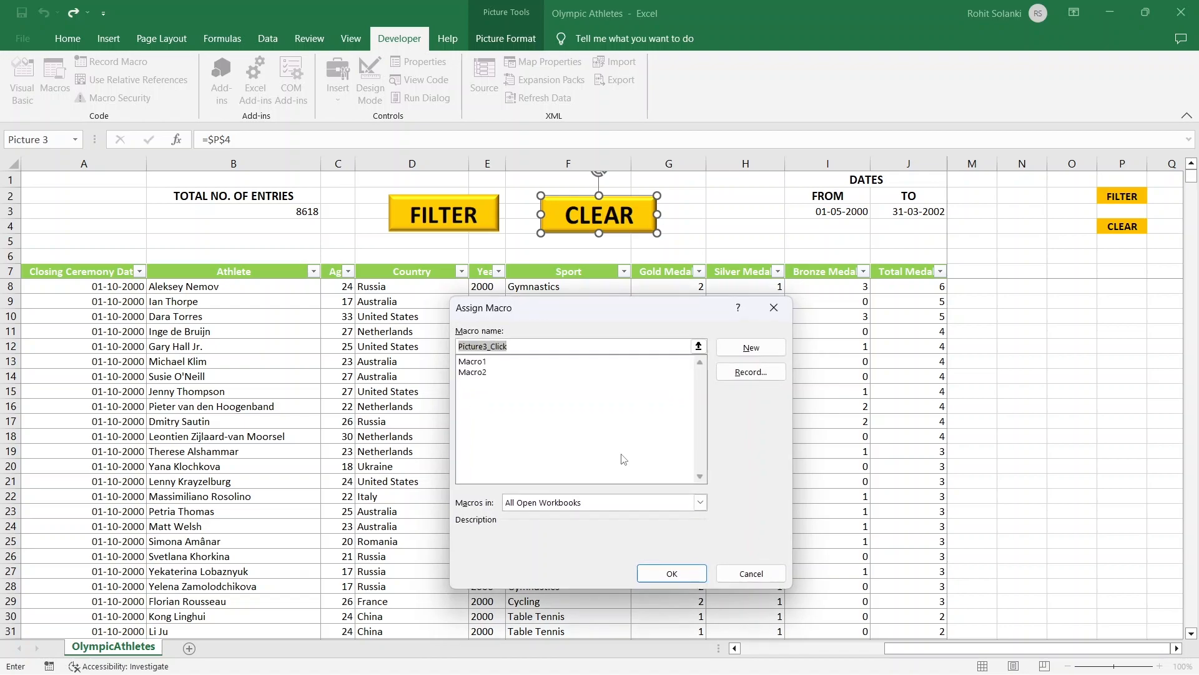
{"action": "left_click", "coordinate": [476, 373]}
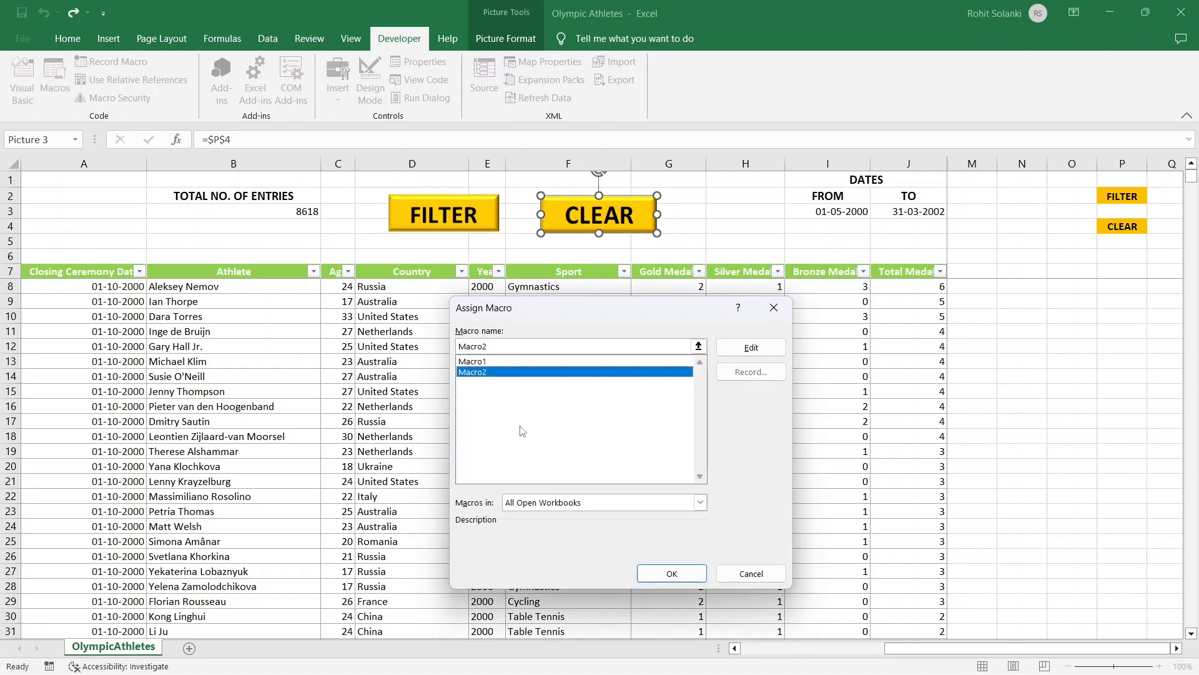
{"action": "left_click", "coordinate": [648, 581]}
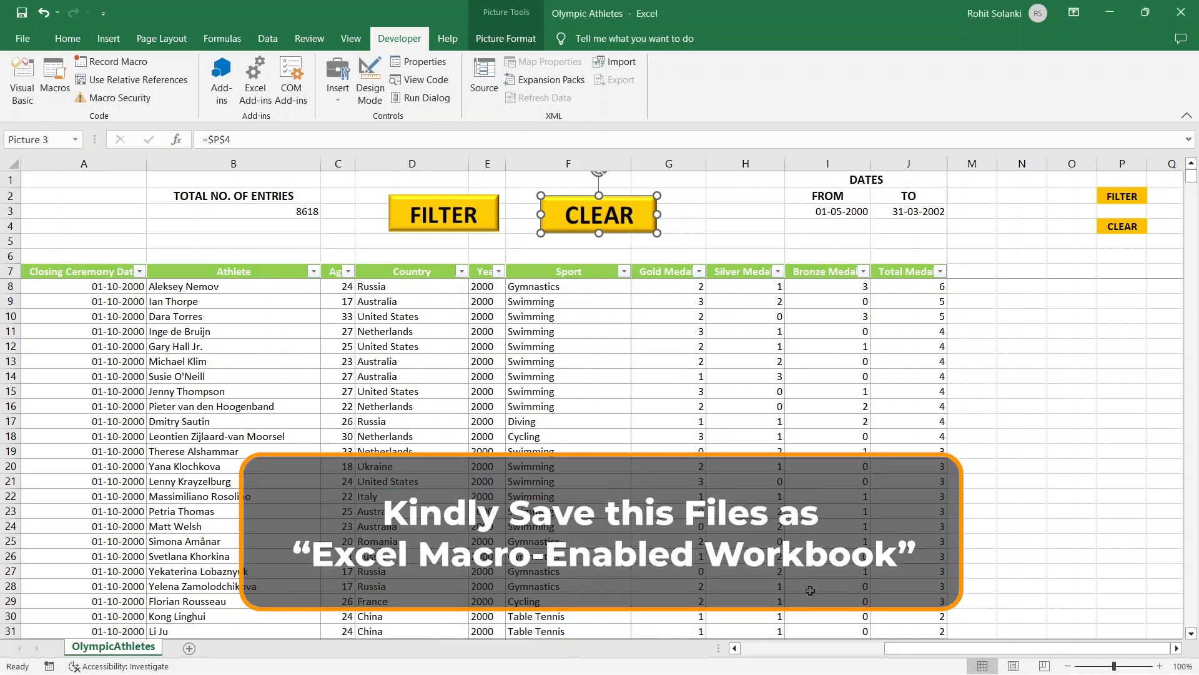
{"action": "left_click_drag", "start_coordinate": [915, 649], "coordinate": [756, 648]}
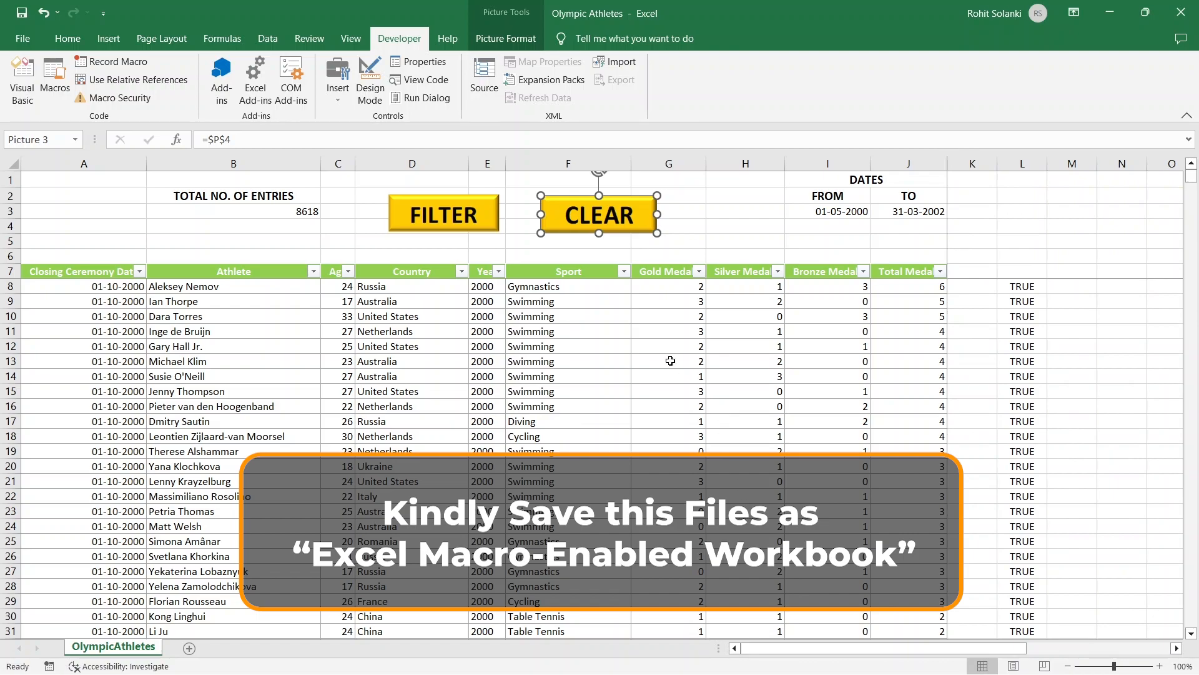
{"action": "left_click", "coordinate": [576, 311]}
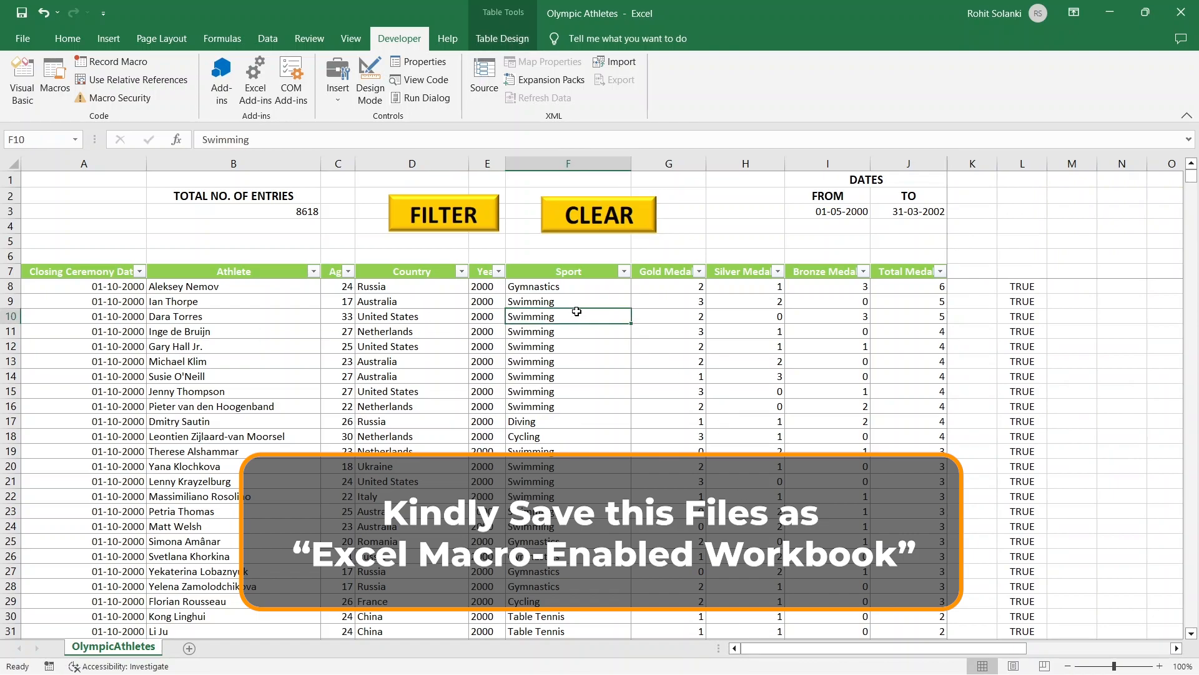
Set the FROM date to 1-8-2012 and the TO date to 31-8-2012
{"action": "left_click", "coordinate": [810, 213]}
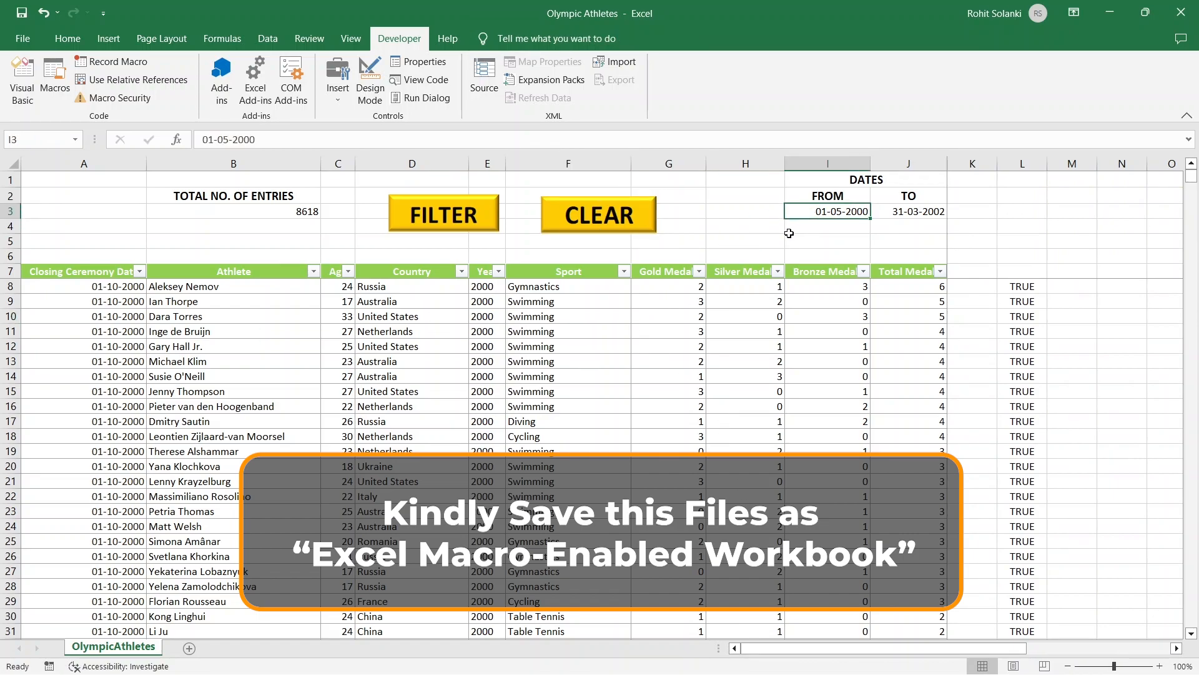
{"action": "type", "text": "1-8-"}
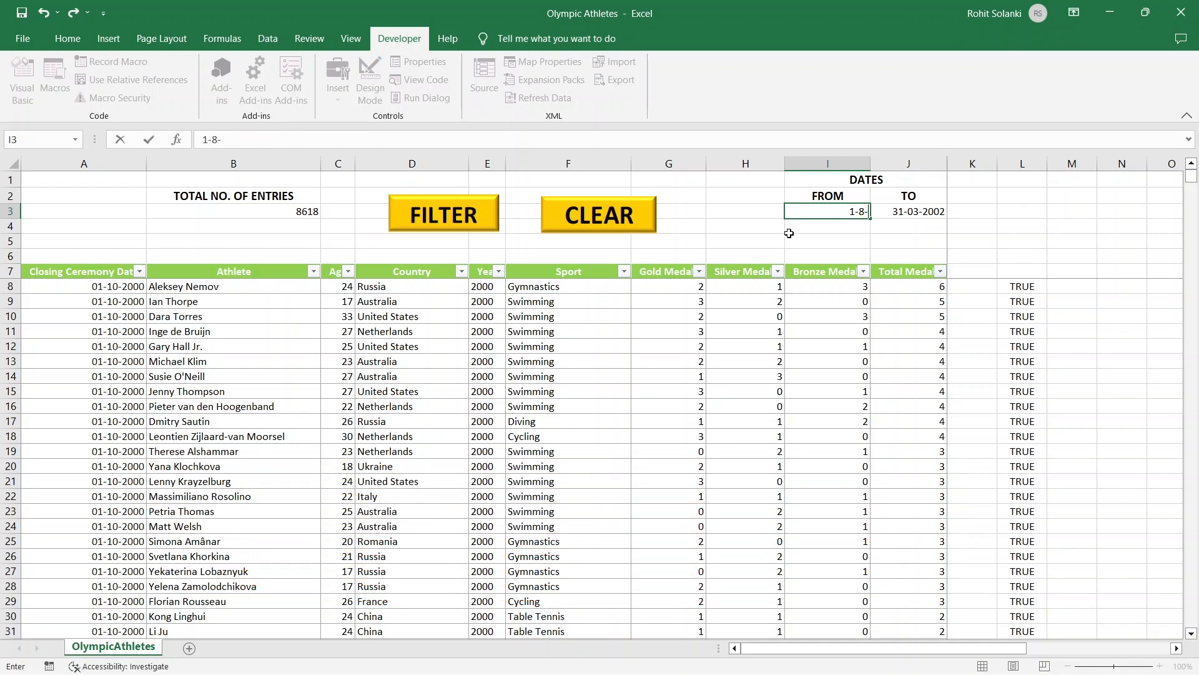
{"action": "type", "text": "2012"}
{"action": "key", "text": "Tab"}
{"action": "type", "text": "31-8-2012"}
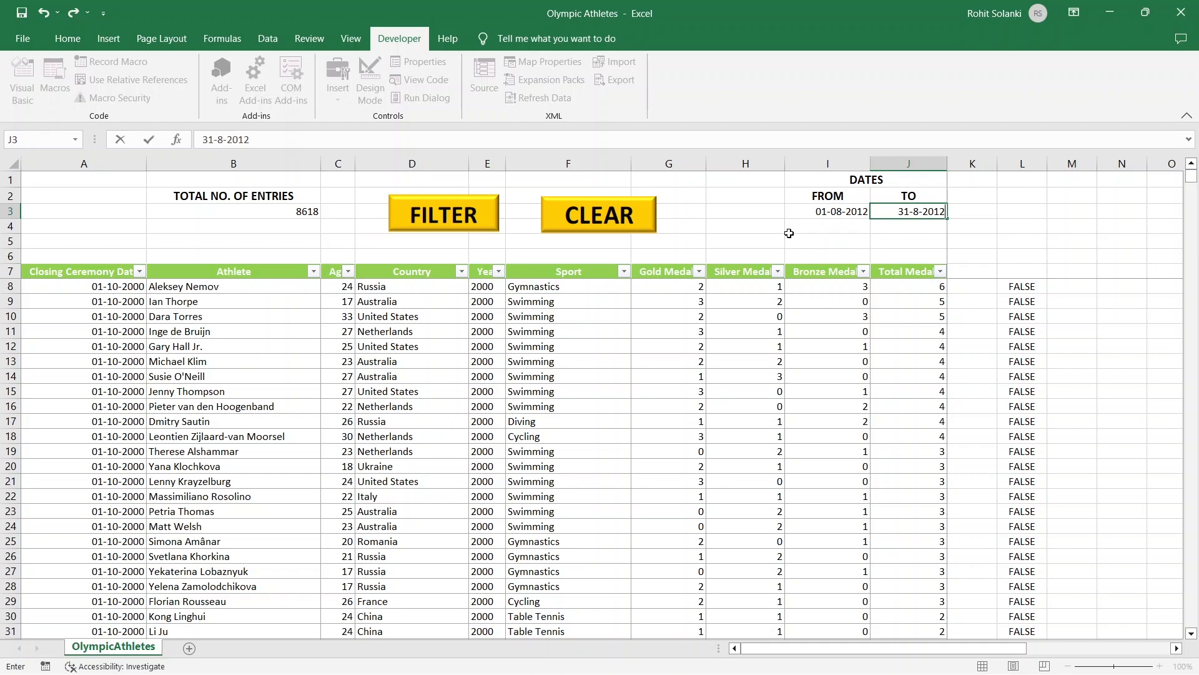
{"action": "key", "text": "Return"}
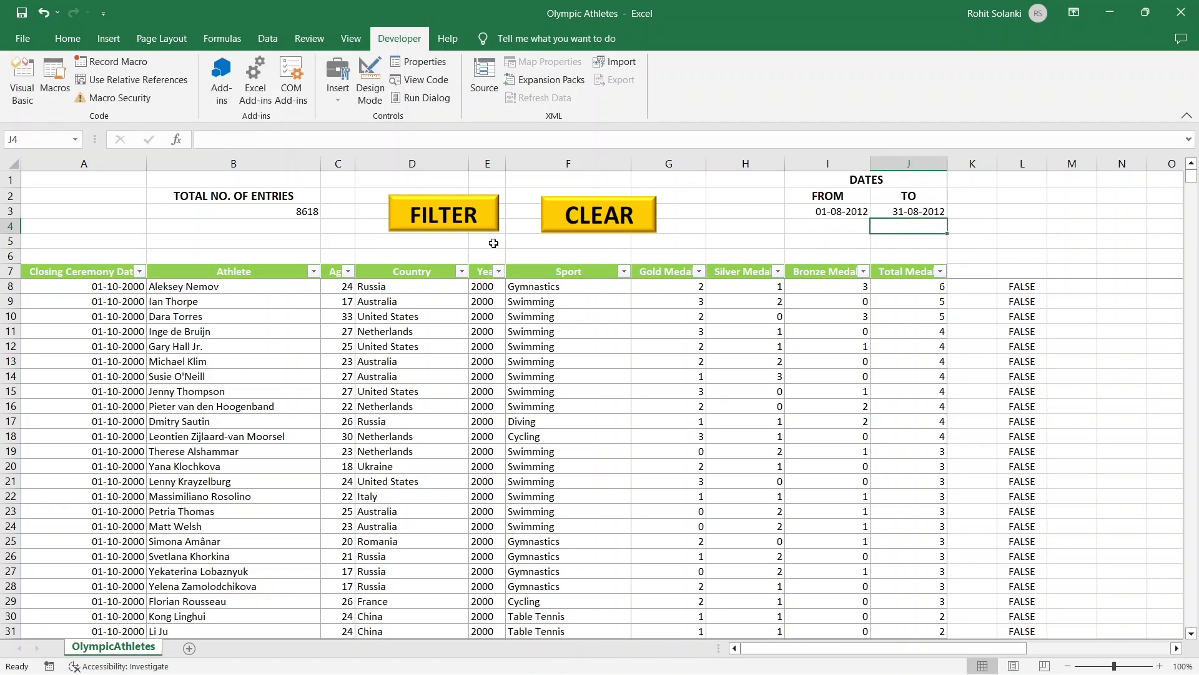
Run the FILTER picture's macro on the table and check the total entries cell and the first filtered closing ceremony date
{"action": "left_click", "coordinate": [466, 223]}
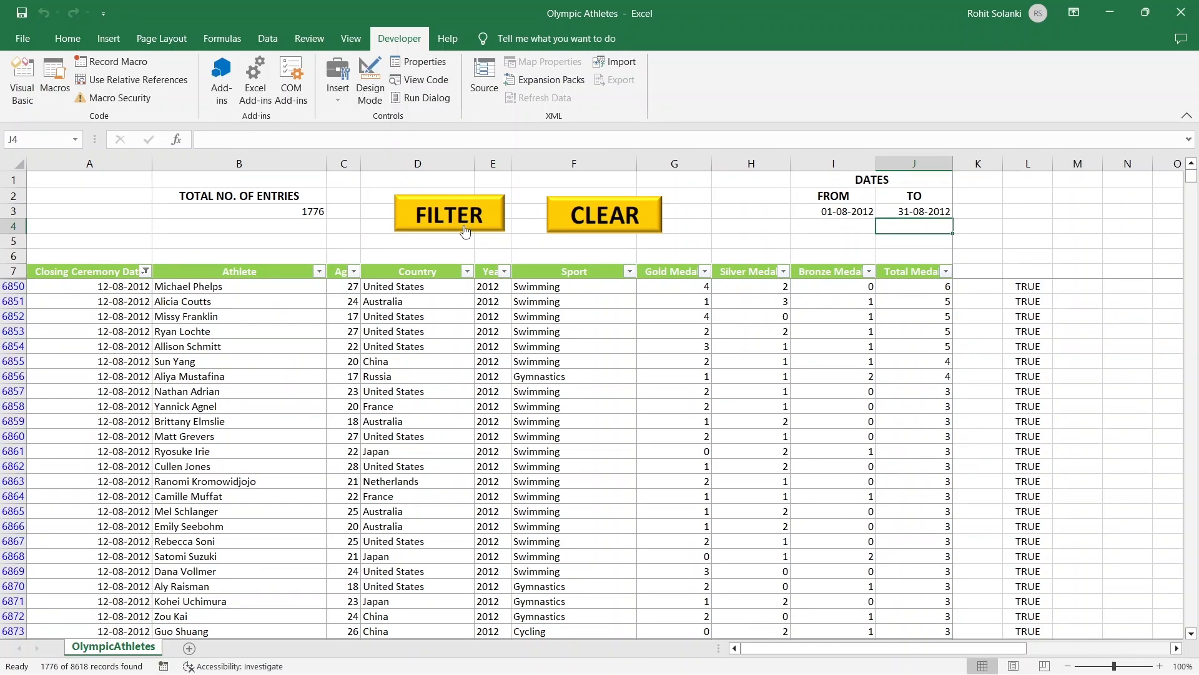
{"action": "left_click", "coordinate": [318, 211]}
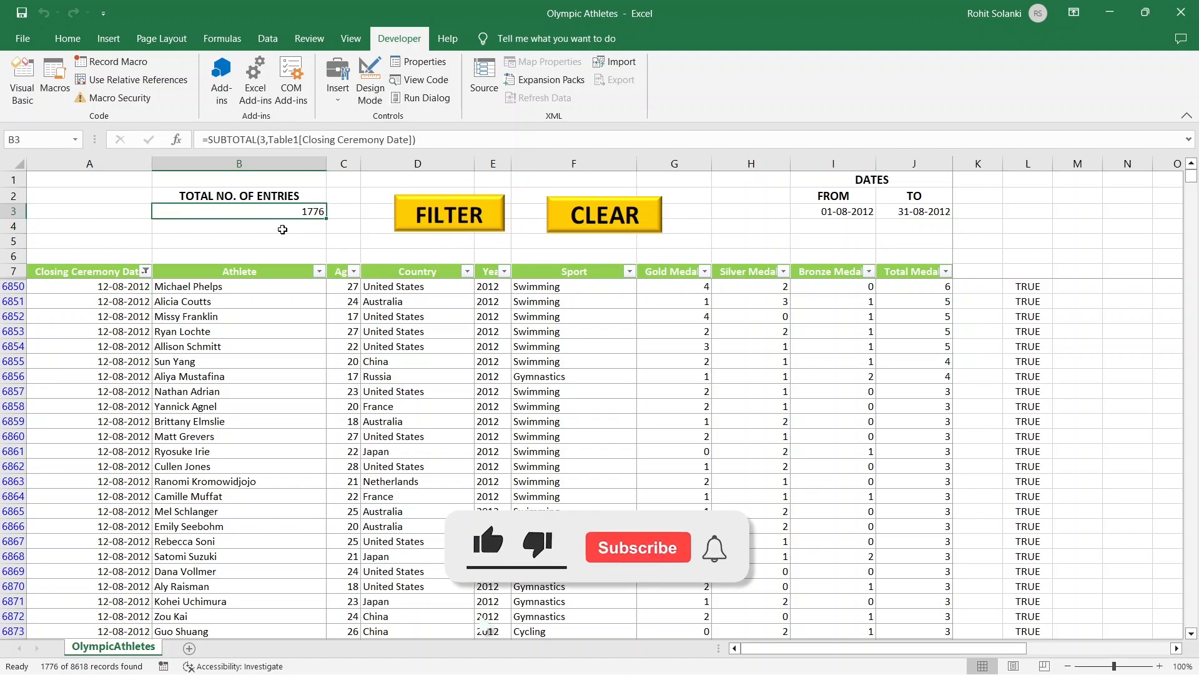
{"action": "left_click", "coordinate": [77, 288]}
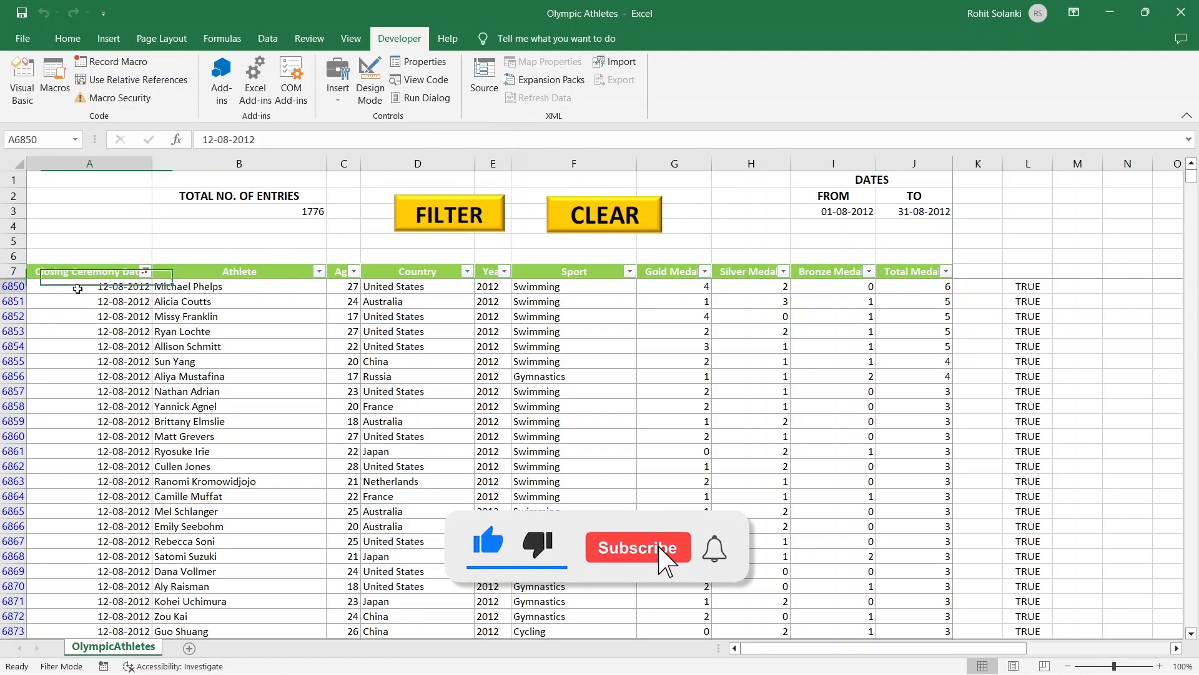